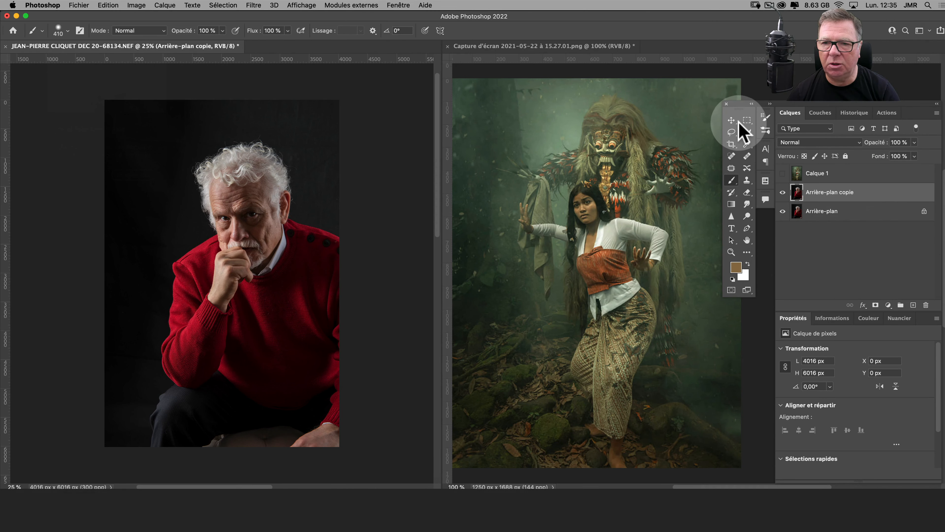
- Select the seated man with automatic subject selection and add the missed area beside his lower arm with the Lasso
{"action": "left_click", "coordinate": [746, 134]}
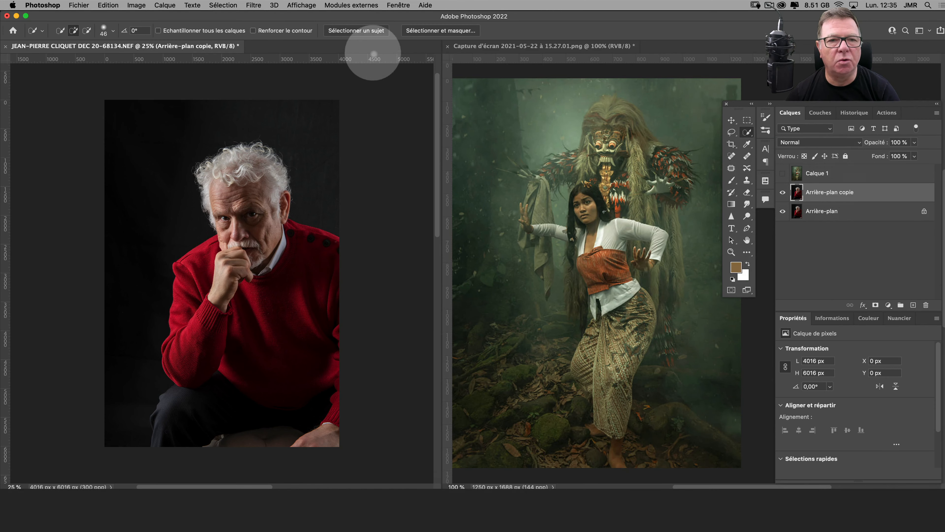
{"action": "left_click", "coordinate": [357, 29]}
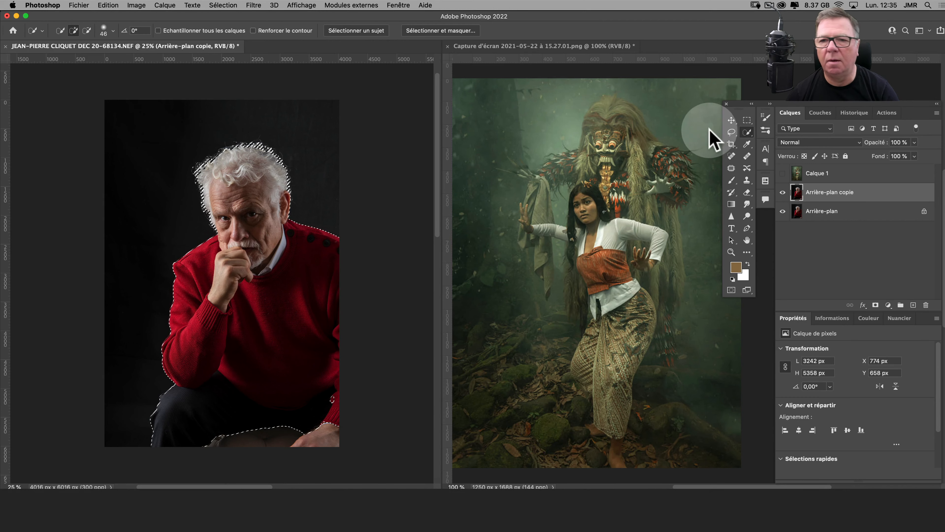
{"action": "left_click", "coordinate": [725, 132]}
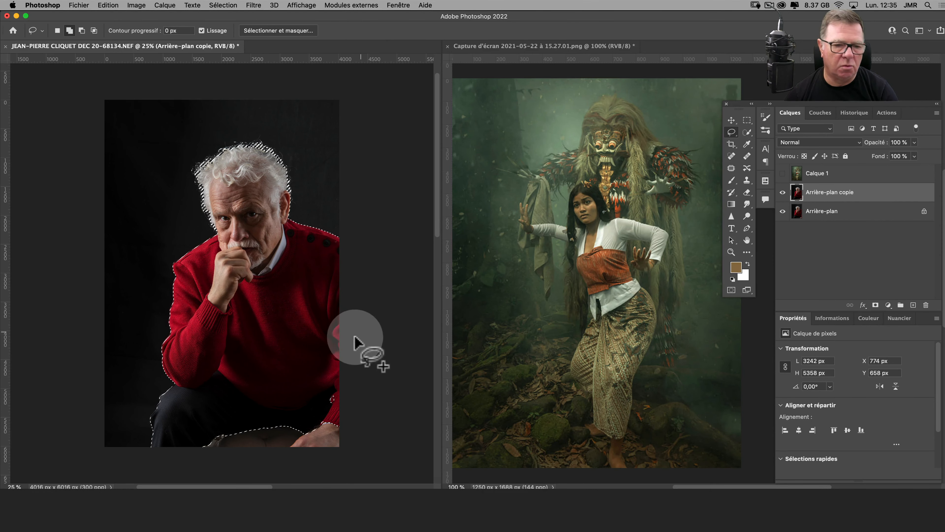
{"action": "mouse_move", "coordinate": [346, 390]}
{"action": "left_mouse_down"}
{"action": "mouse_move", "coordinate": [278, 390]}
{"action": "mouse_move", "coordinate": [246, 406]}
{"action": "mouse_move", "coordinate": [192, 441]}
{"action": "mouse_move", "coordinate": [189, 476]}
{"action": "mouse_move", "coordinate": [347, 476]}
{"action": "mouse_move", "coordinate": [358, 407]}
{"action": "left_mouse_up"}
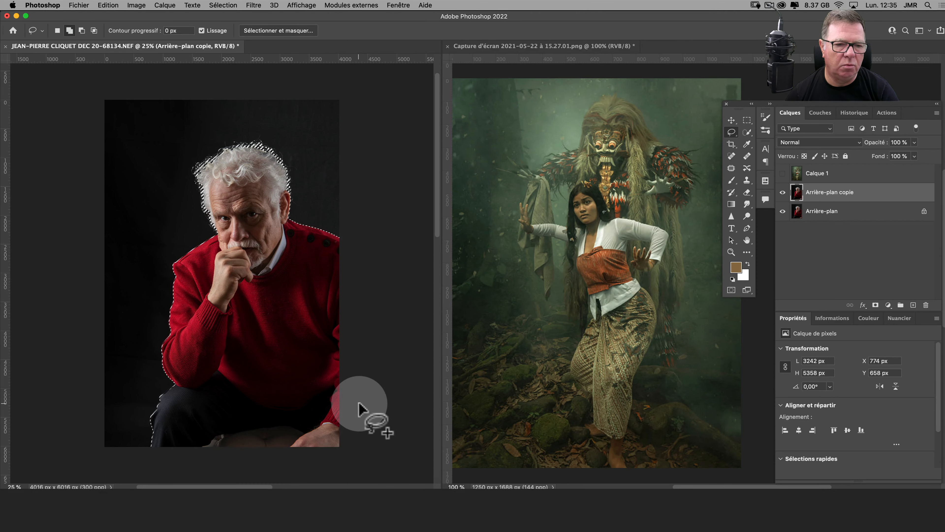
- Refine the selection's hair edges in Select and Mask, and convert the selection into a layer mask on Arrière-plan copie
{"action": "left_click", "coordinate": [300, 30]}
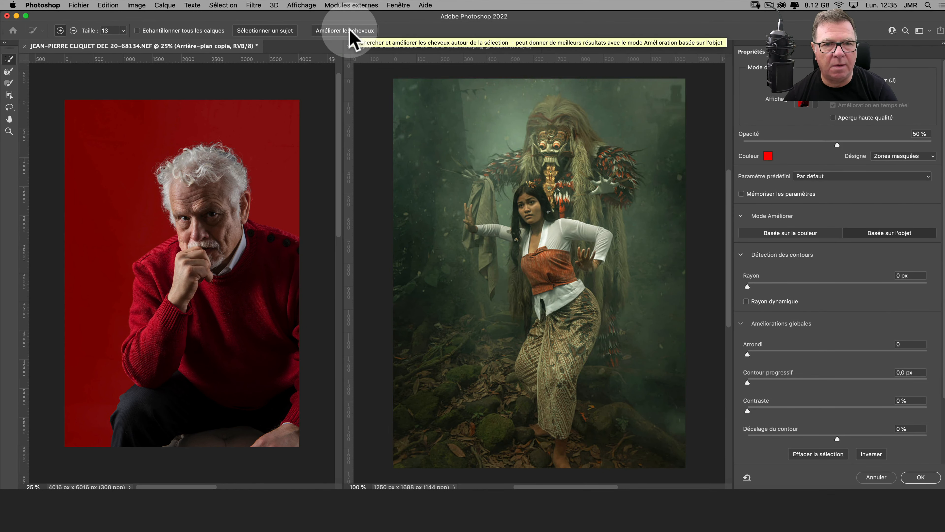
{"action": "left_click", "coordinate": [350, 31]}
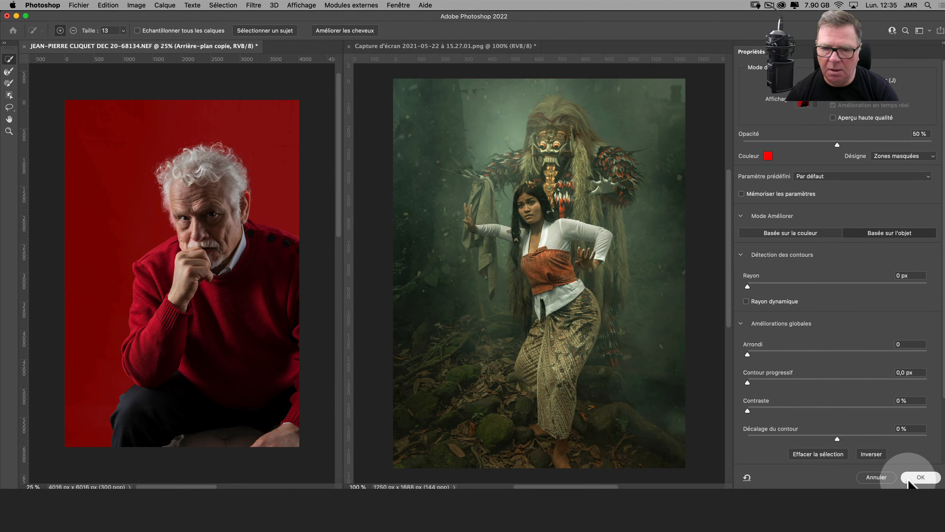
{"action": "left_click", "coordinate": [918, 477]}
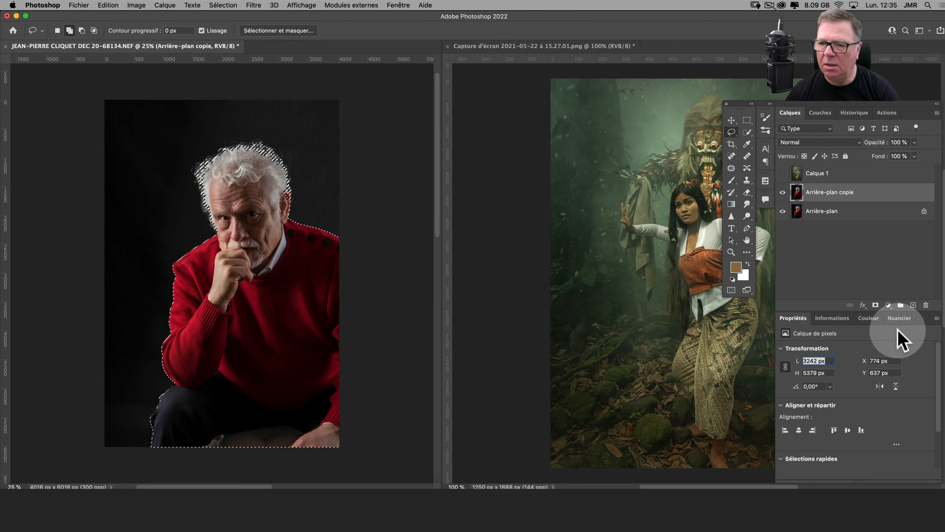
{"action": "left_click", "coordinate": [875, 305]}
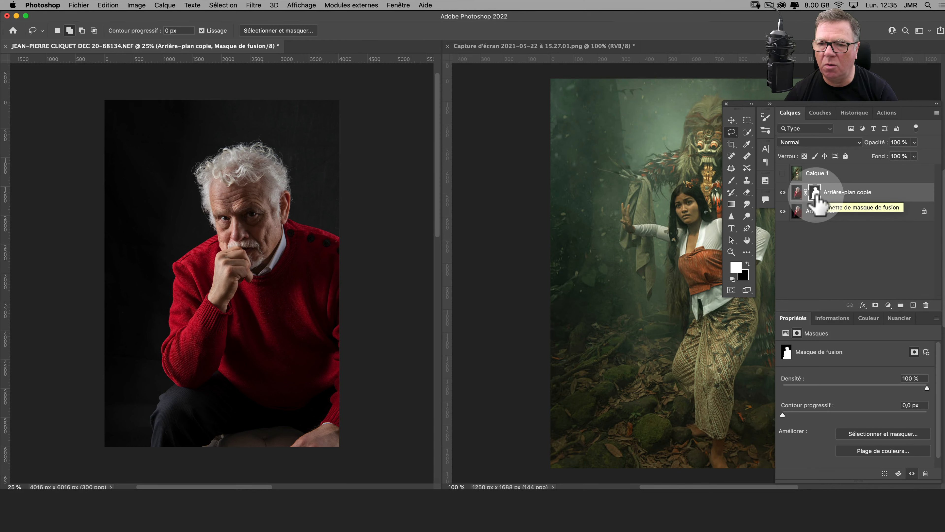
- In the isolated mask view of Arrière-plan copie, brush solid white over the grey patches at the ear and inside the hair
{"action": "key", "text": "alt"}
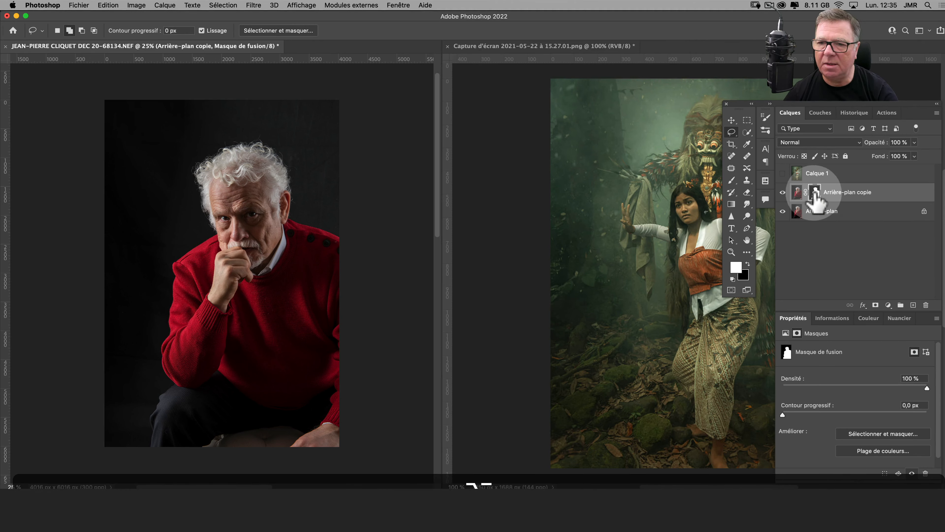
{"action": "left_click", "coordinate": [815, 194], "text": "alt"}
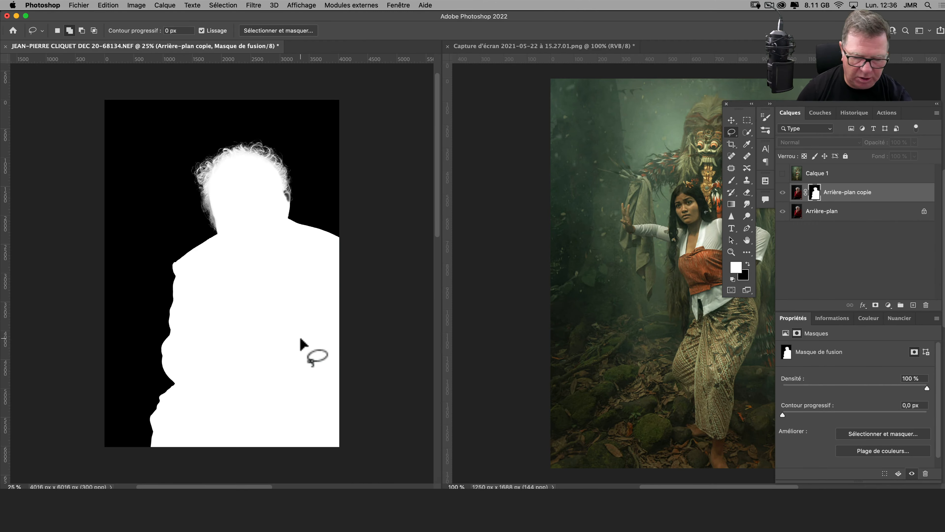
{"action": "key", "text": "super+plus"}
{"action": "key", "text": "space"}
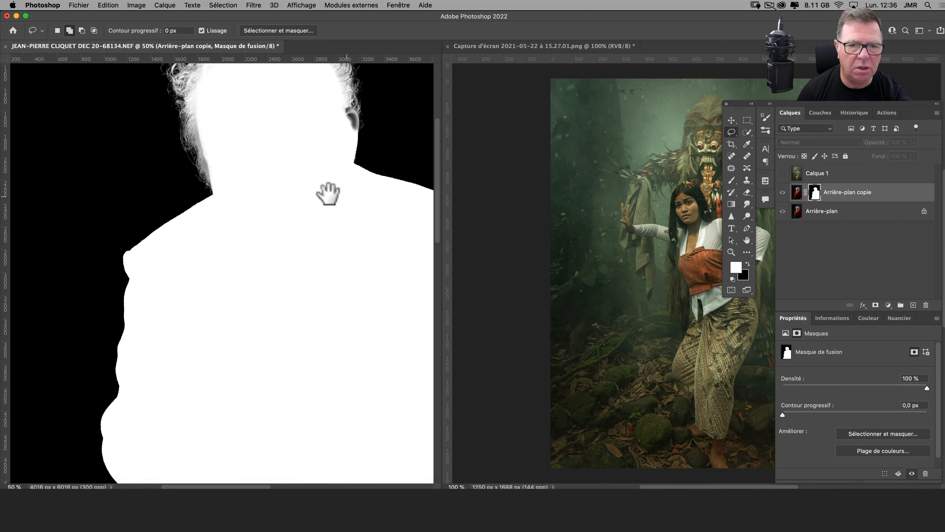
{"action": "left_click_drag", "start_coordinate": [327, 262], "coordinate": [310, 391]}
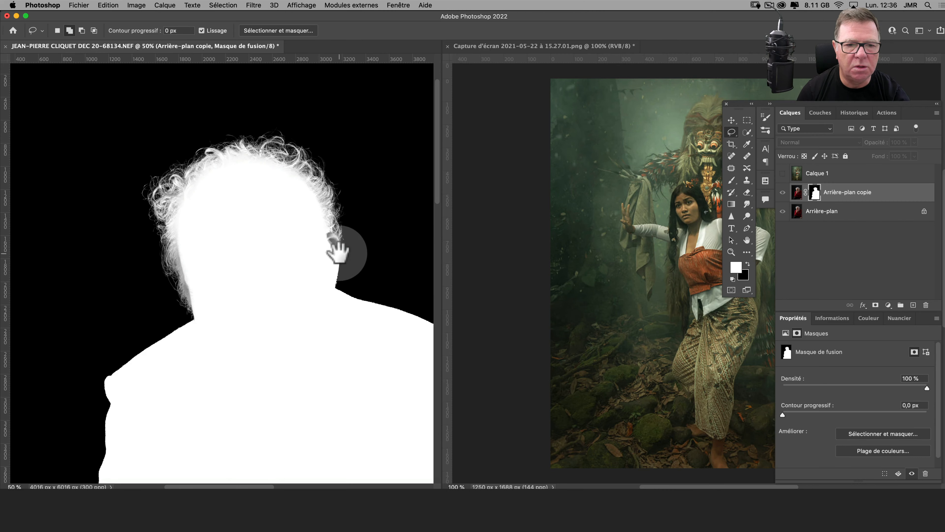
{"action": "left_click", "coordinate": [731, 180]}
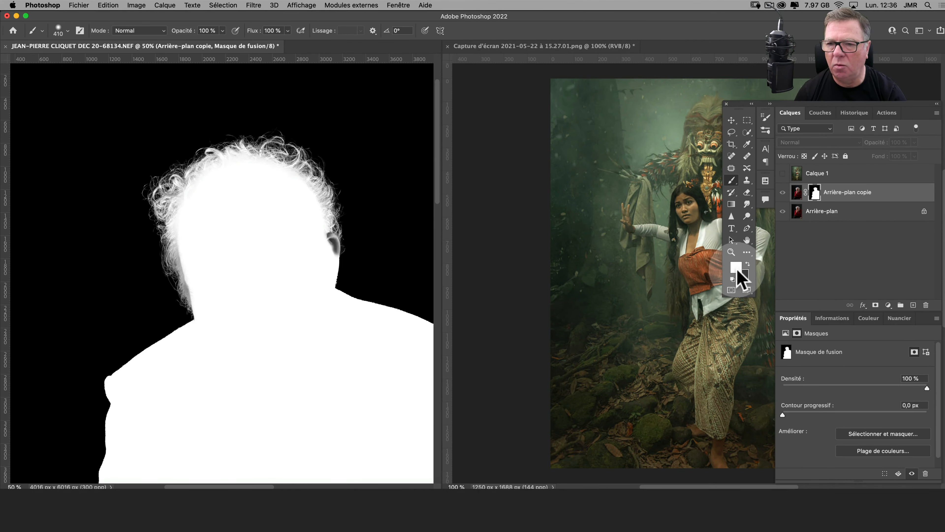
{"action": "key", "text": "ctrl+alt"}
{"action": "left_click_drag", "start_coordinate": [313, 270], "coordinate": [275, 280]}
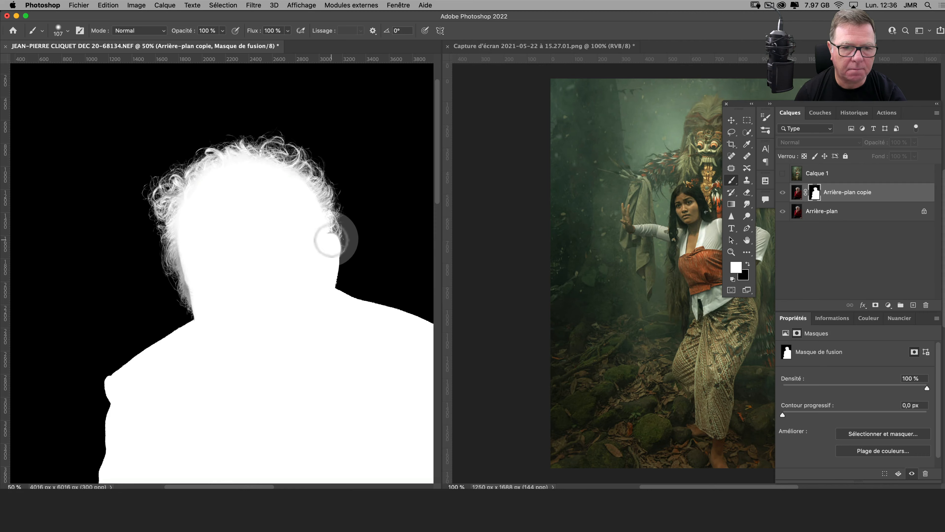
{"action": "mouse_move", "coordinate": [273, 179]}
{"action": "left_mouse_down"}
{"action": "mouse_move", "coordinate": [299, 182]}
{"action": "mouse_move", "coordinate": [326, 229]}
{"action": "left_mouse_up"}
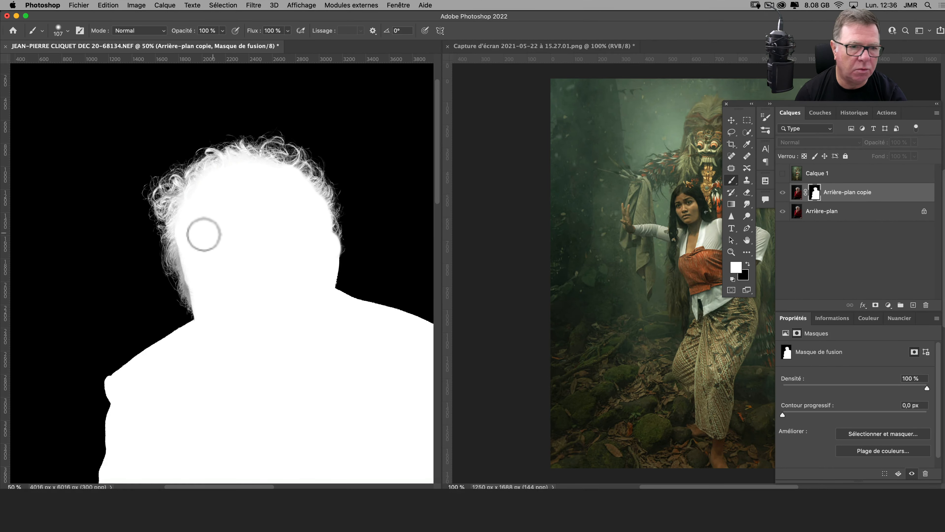
{"action": "mouse_move", "coordinate": [214, 228]}
{"action": "left_mouse_down"}
{"action": "mouse_move", "coordinate": [229, 228]}
{"action": "mouse_move", "coordinate": [201, 222]}
{"action": "mouse_move", "coordinate": [186, 232]}
{"action": "mouse_move", "coordinate": [201, 296]}
{"action": "mouse_move", "coordinate": [219, 287]}
{"action": "mouse_move", "coordinate": [234, 173]}
{"action": "mouse_move", "coordinate": [251, 163]}
{"action": "mouse_move", "coordinate": [239, 180]}
{"action": "mouse_move", "coordinate": [217, 173]}
{"action": "mouse_move", "coordinate": [201, 182]}
{"action": "mouse_move", "coordinate": [188, 207]}
{"action": "mouse_move", "coordinate": [201, 225]}
{"action": "left_mouse_up"}
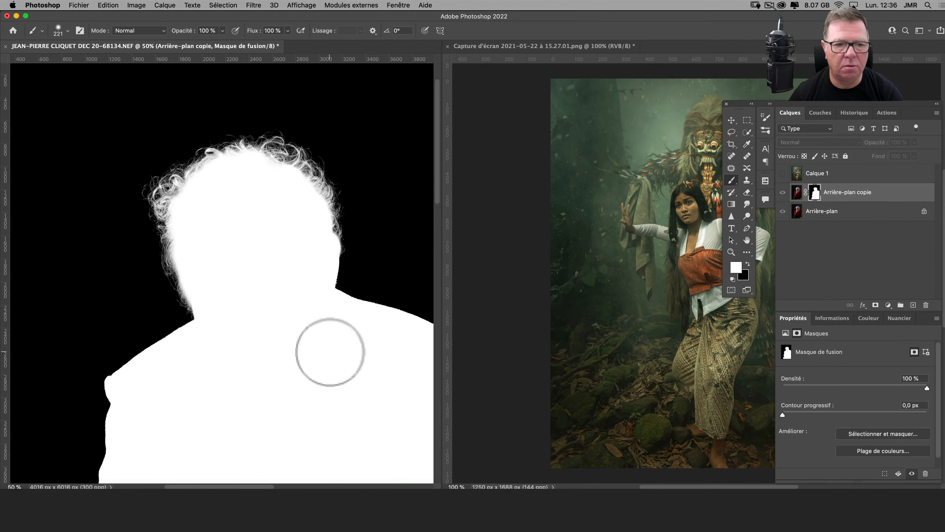
{"action": "left_click", "coordinate": [796, 192]}
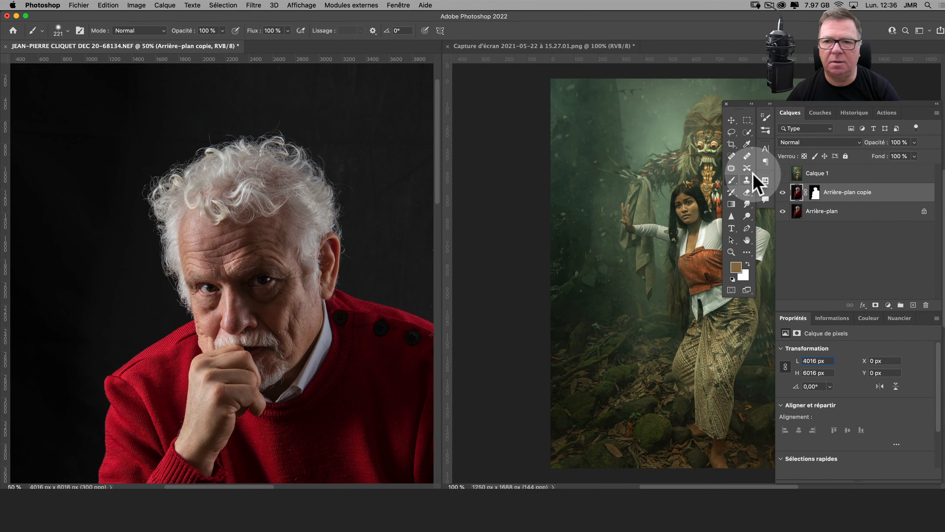
- Try the Harmonisation neural filter on the portrait with Calque 1 as the reference image
{"action": "left_click", "coordinate": [254, 5]}
{"action": "left_click", "coordinate": [280, 44]}
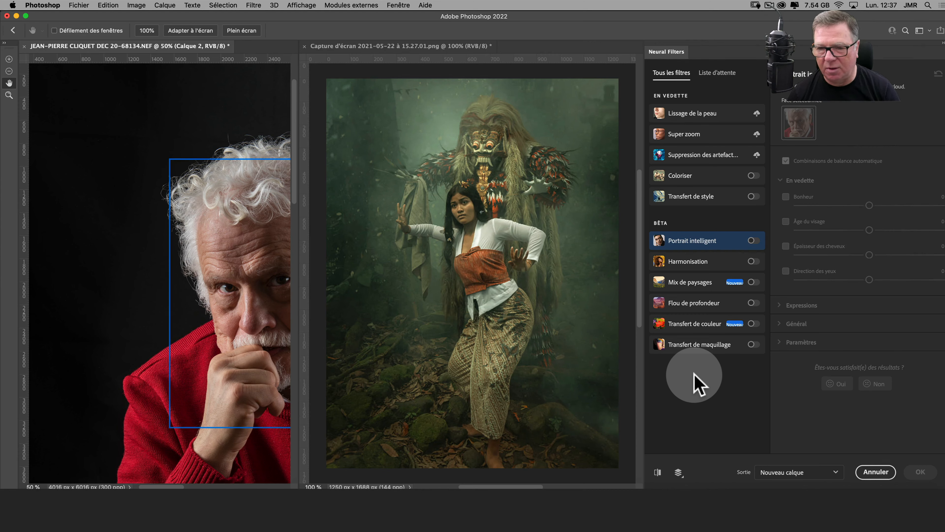
{"action": "left_click", "coordinate": [724, 264]}
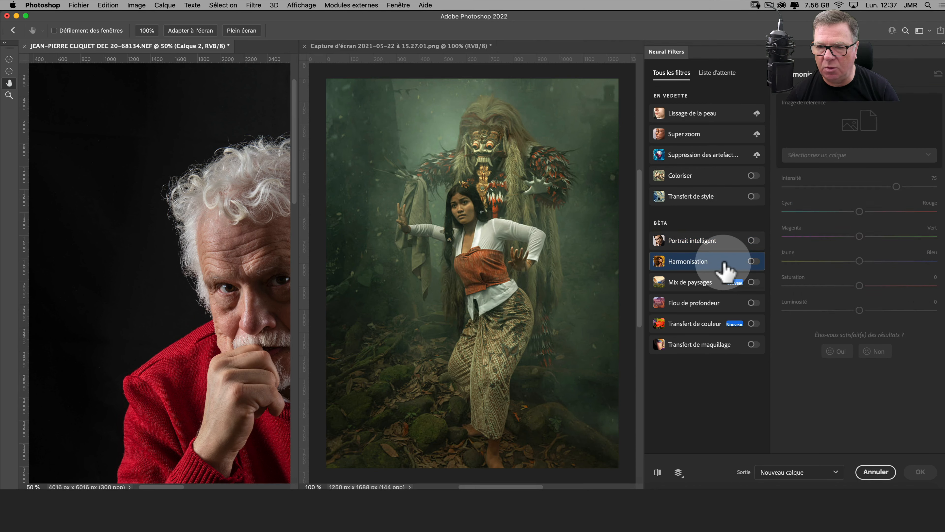
{"action": "left_click", "coordinate": [753, 262]}
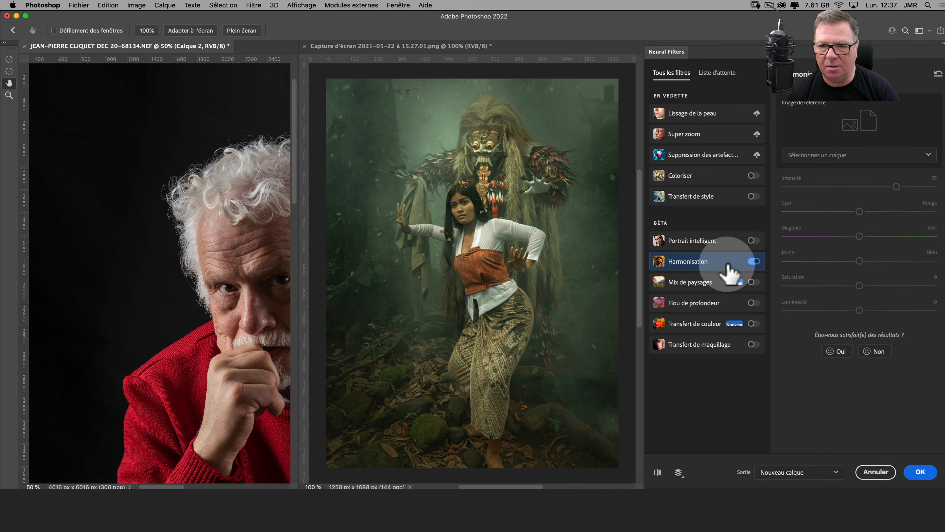
{"action": "mouse_move", "coordinate": [727, 268]}
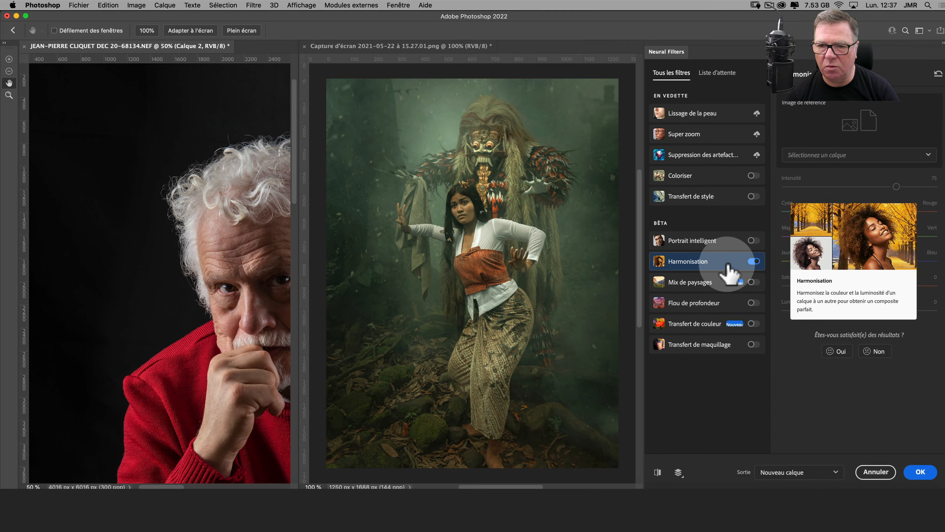
{"action": "left_click", "coordinate": [855, 155]}
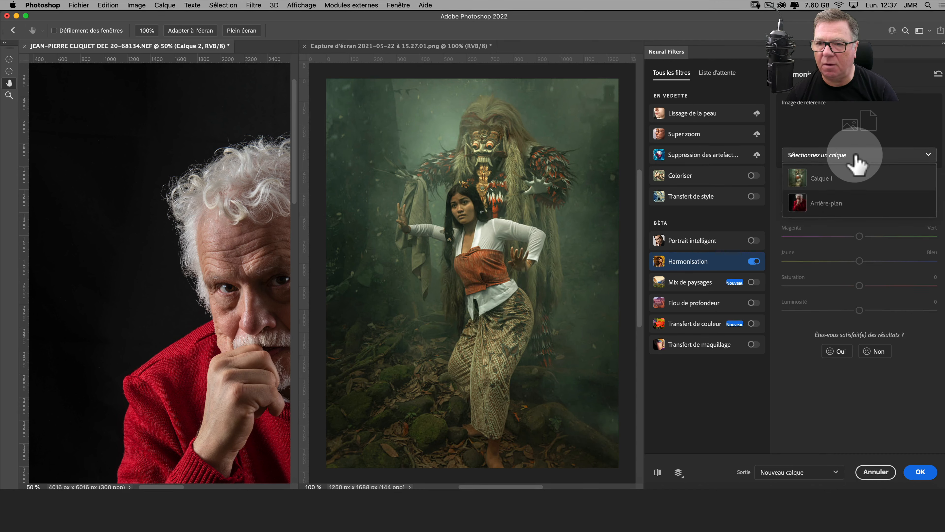
{"action": "left_click", "coordinate": [800, 182]}
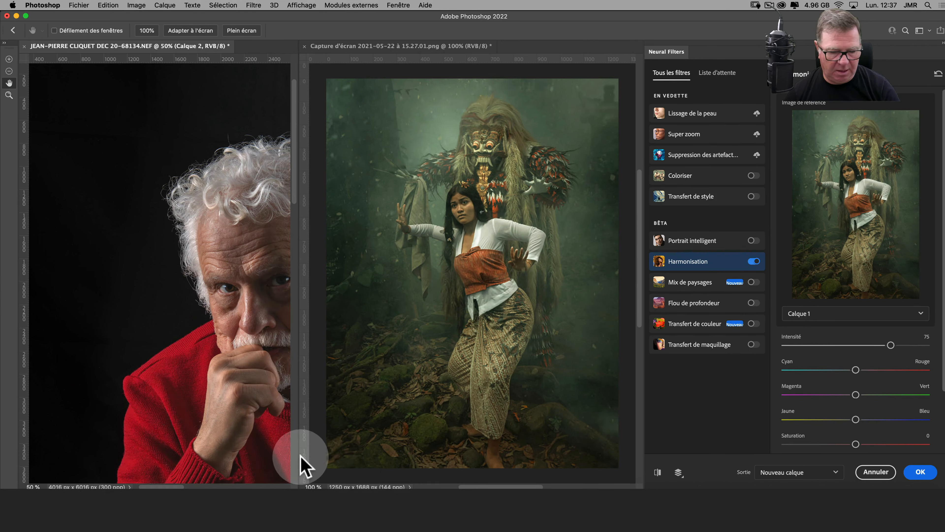
- Try shifting the harmonisation colour balance toward red, green and yellow, and cancel the filter
{"action": "left_click_drag", "start_coordinate": [257, 363], "coordinate": [192, 336]}
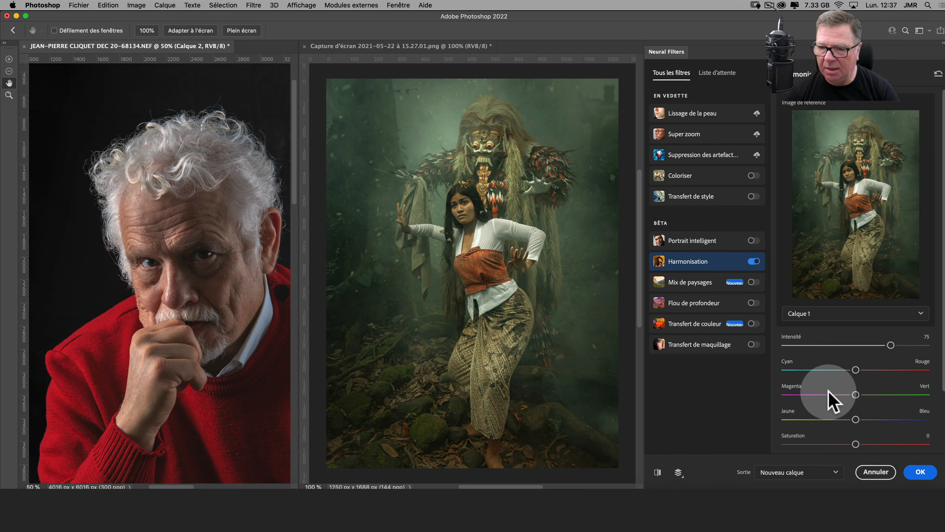
{"action": "scroll", "coordinate": [830, 400], "scroll_direction": "down", "scroll_amount": 1}
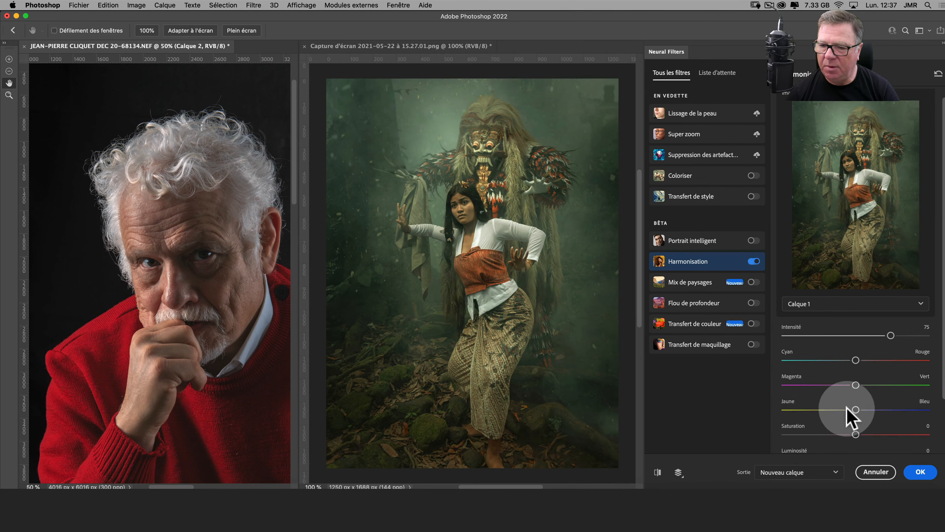
{"action": "scroll", "coordinate": [835, 406], "scroll_direction": "down", "scroll_amount": 3}
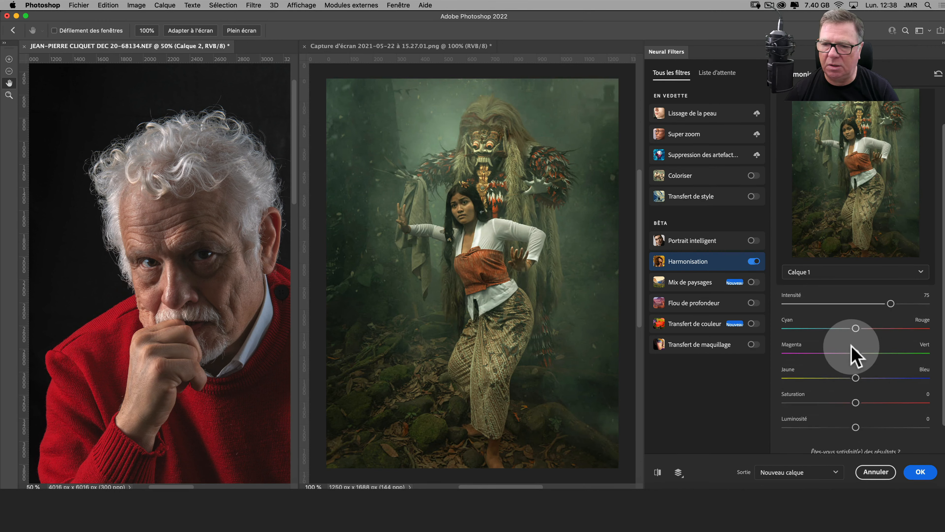
{"action": "left_click_drag", "start_coordinate": [856, 328], "coordinate": [884, 328]}
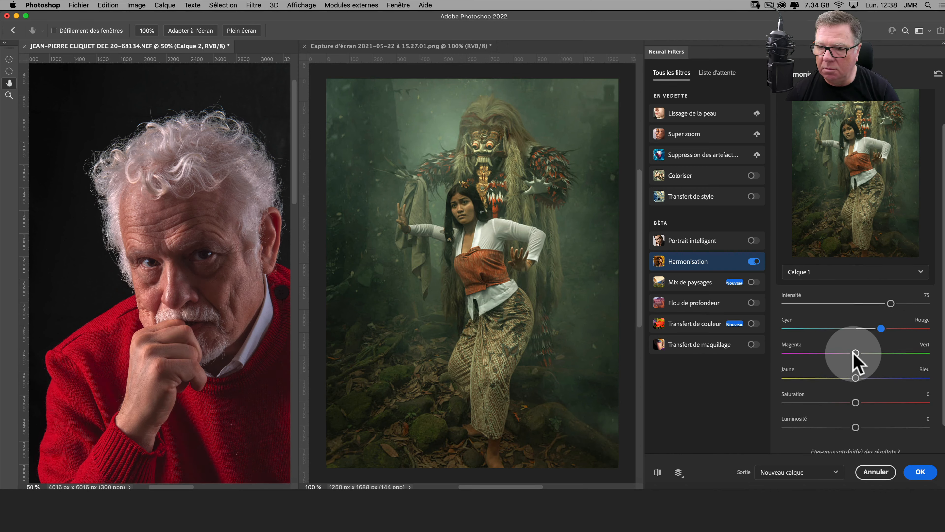
{"action": "left_click_drag", "start_coordinate": [856, 353], "coordinate": [875, 354]}
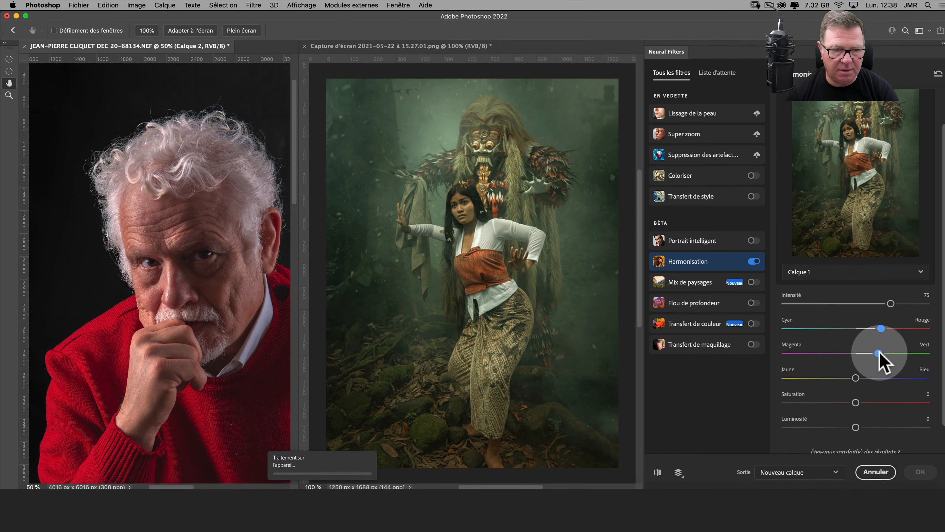
{"action": "left_click_drag", "start_coordinate": [853, 378], "coordinate": [836, 378]}
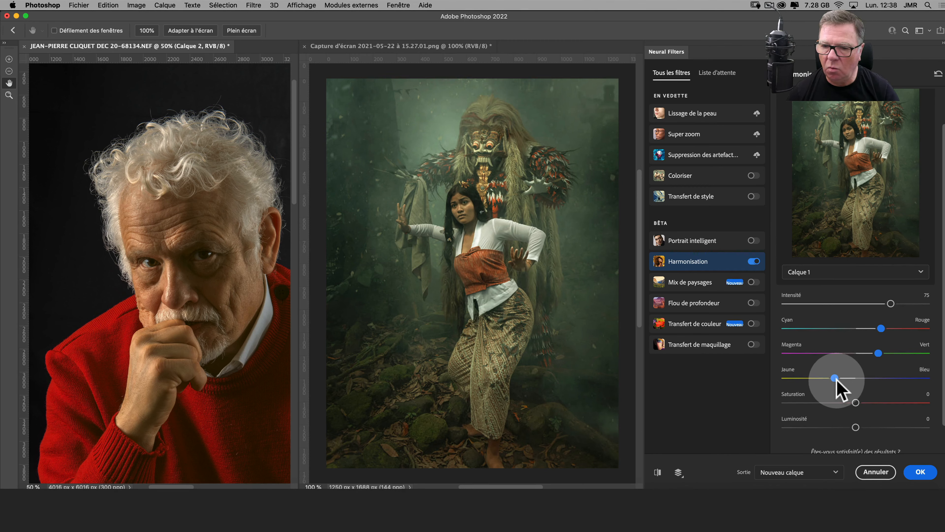
{"action": "left_click", "coordinate": [881, 472]}
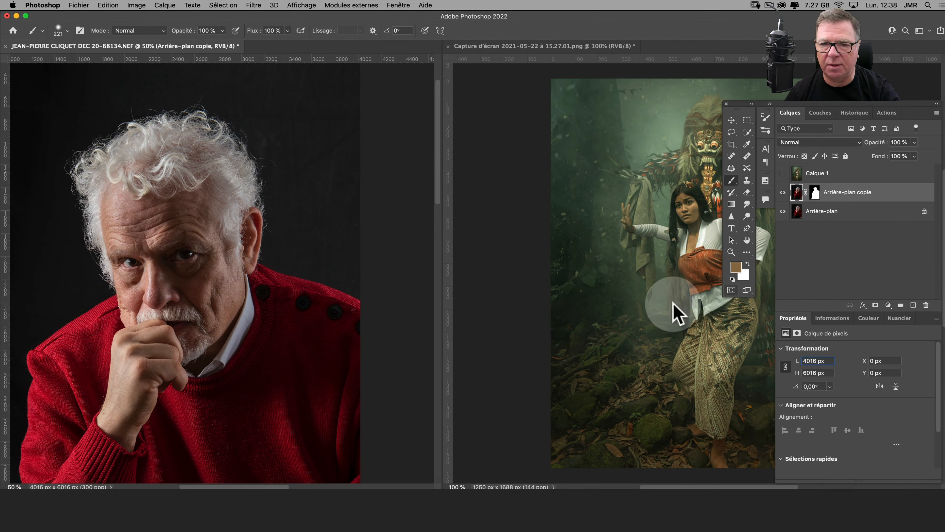
{"action": "left_click", "coordinate": [528, 47]}
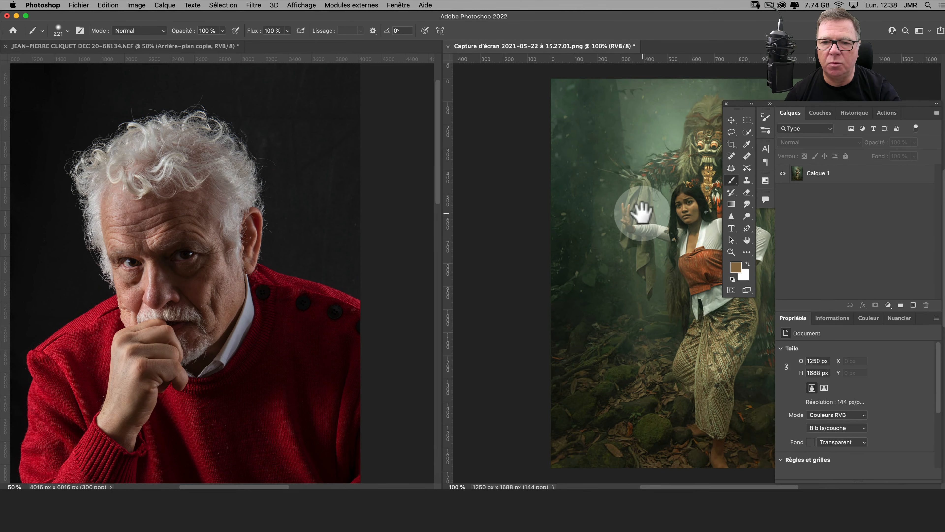
{"action": "left_click_drag", "start_coordinate": [642, 213], "coordinate": [535, 211]}
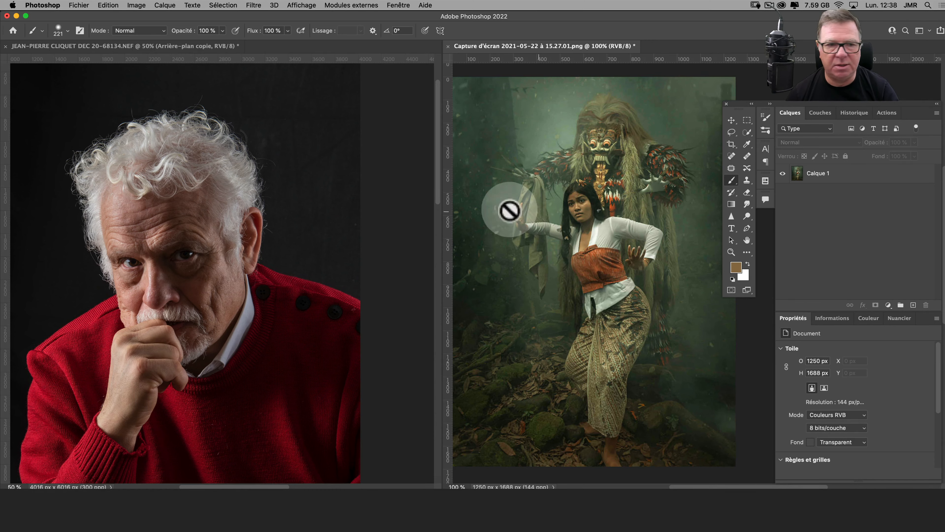
{"action": "left_click", "coordinate": [190, 46]}
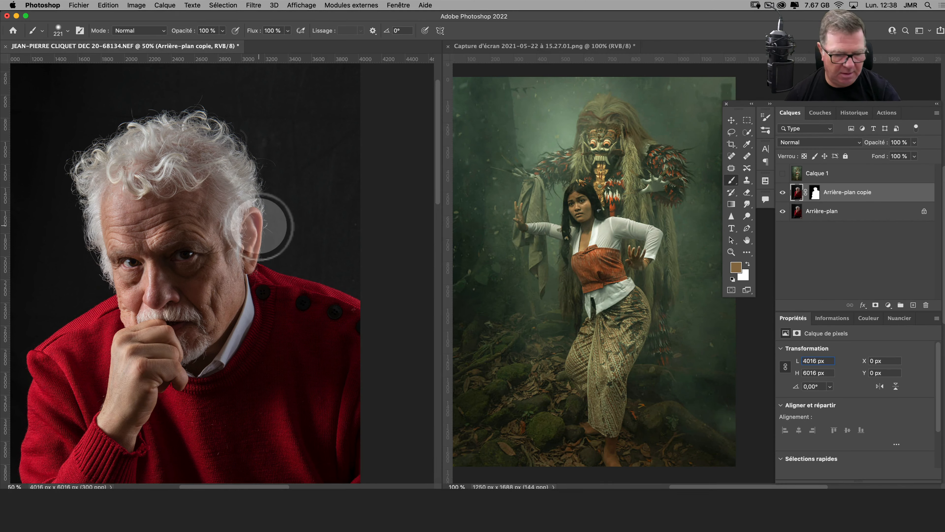
{"action": "key", "text": "super+minus"}
{"action": "key", "text": "super+minus"}
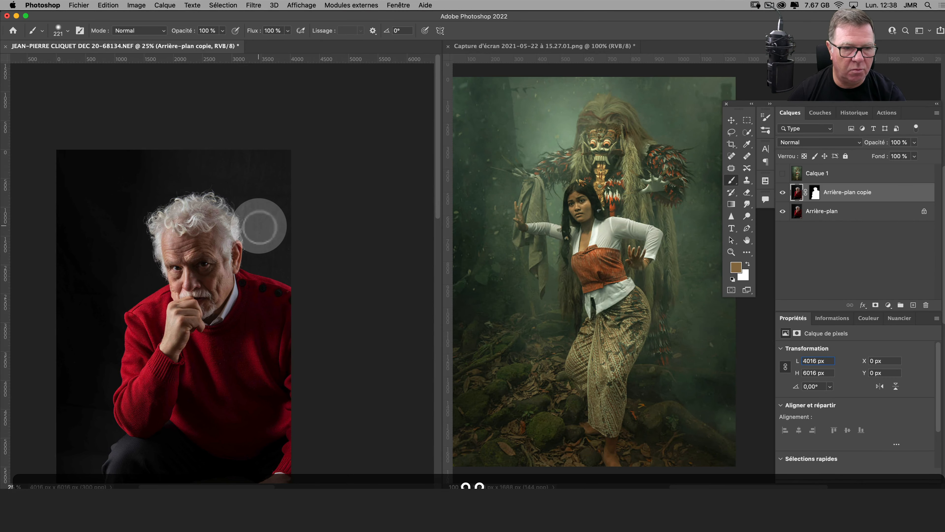
{"action": "left_click_drag", "start_coordinate": [257, 226], "coordinate": [397, 170]}
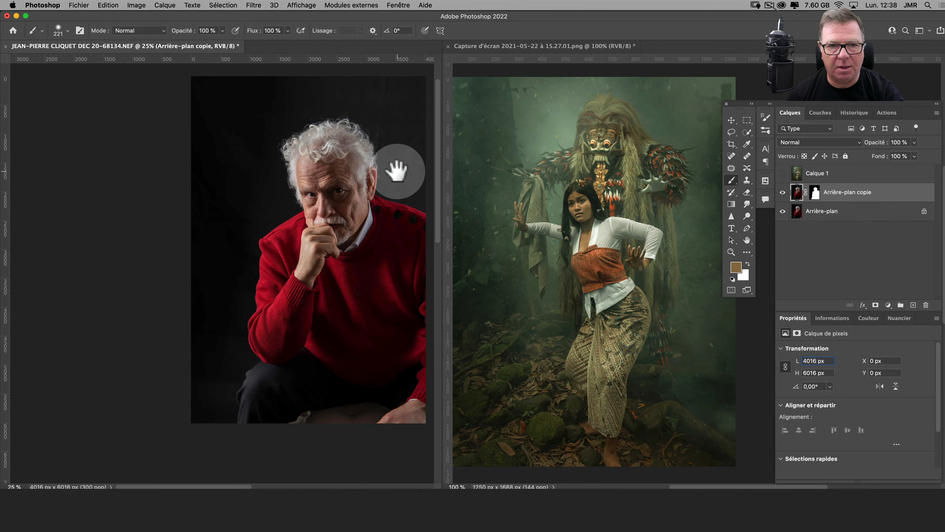
- Hide Arrière-plan and add a solid colour fill of dark green #314136, sampled from the reference image, directly beneath Arrière-plan copie
{"action": "left_click", "coordinate": [782, 211]}
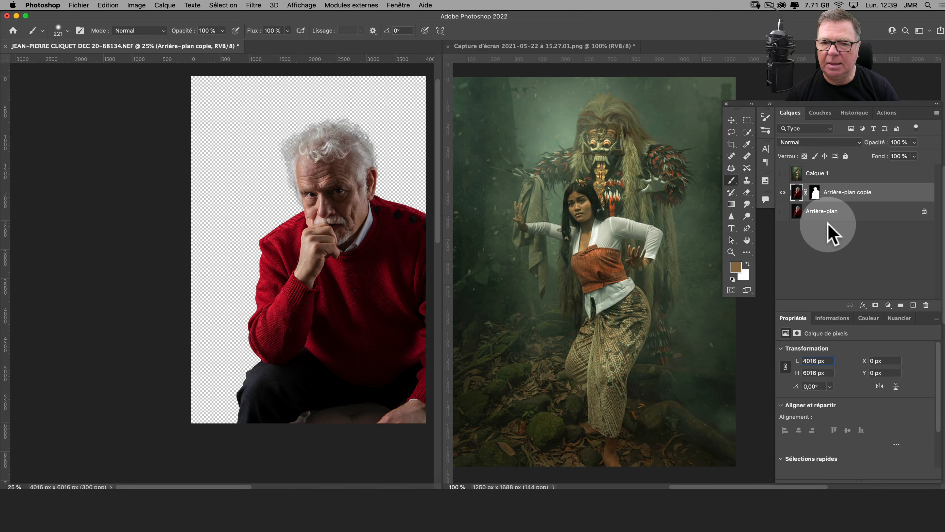
{"action": "left_click", "coordinate": [746, 143]}
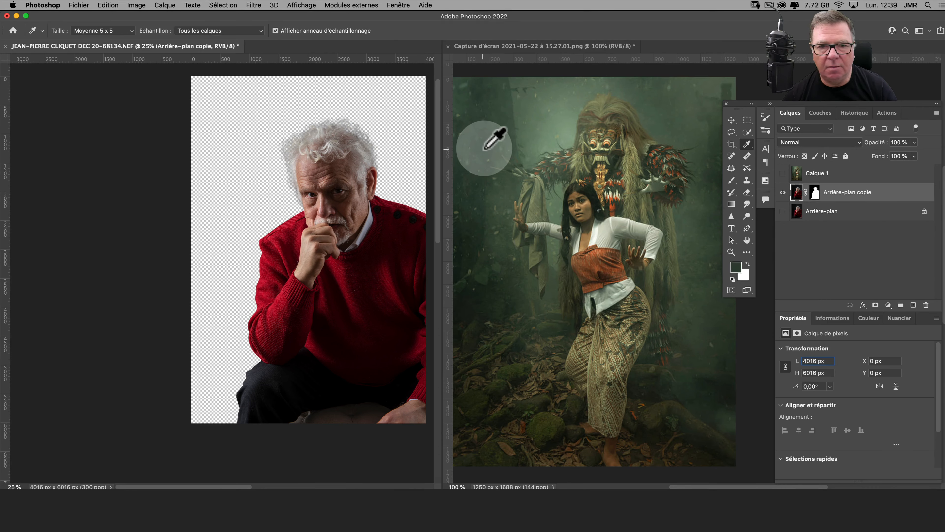
{"action": "left_click", "coordinate": [889, 305]}
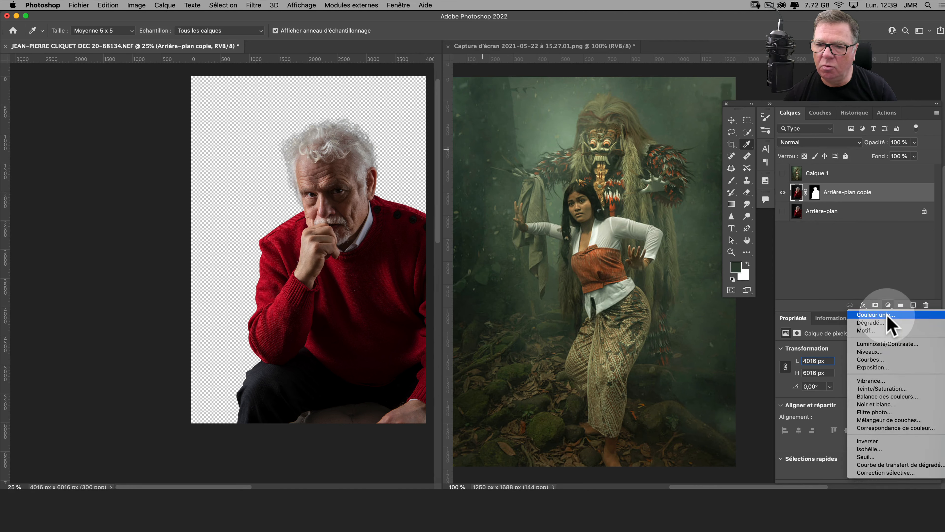
{"action": "left_click", "coordinate": [888, 315]}
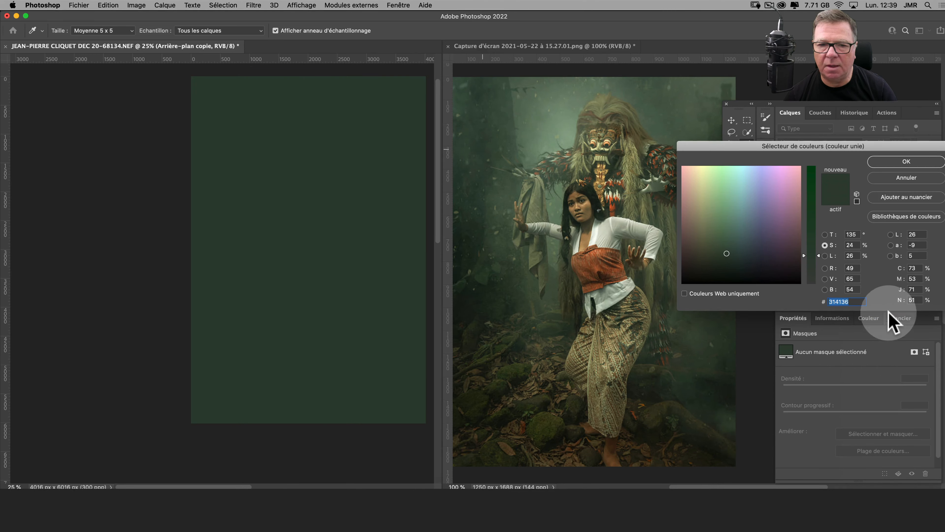
{"action": "left_click", "coordinate": [900, 160]}
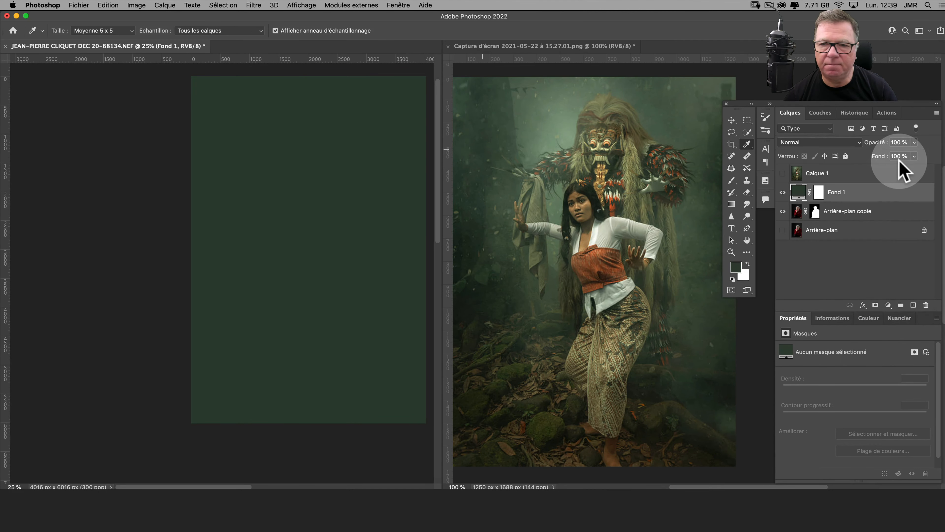
{"action": "left_click_drag", "start_coordinate": [866, 194], "coordinate": [866, 224]}
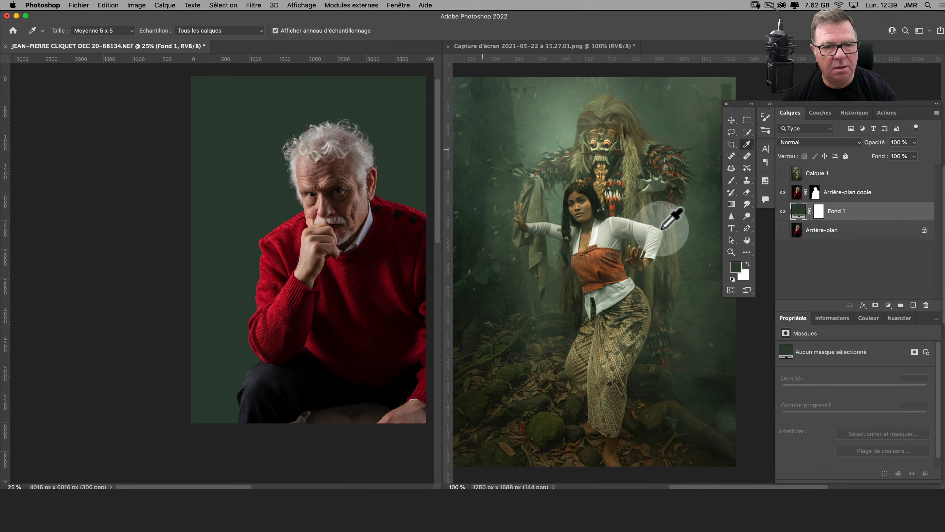
- Sample the lighter misty green beside the masked figure's head in the reference image as the foreground colour
{"action": "left_click_drag", "start_coordinate": [661, 229], "coordinate": [569, 136]}
{"action": "key", "text": "space"}
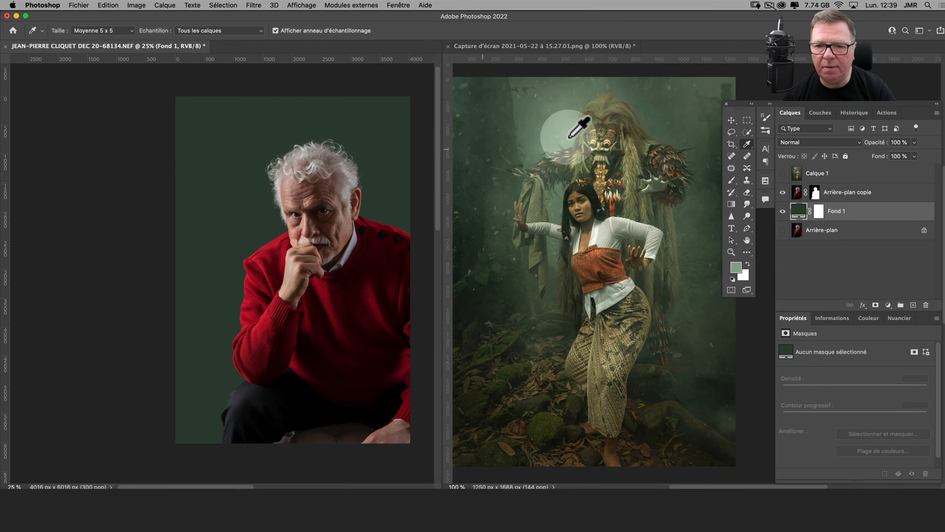
{"action": "left_click_drag", "start_coordinate": [569, 137], "coordinate": [737, 275]}
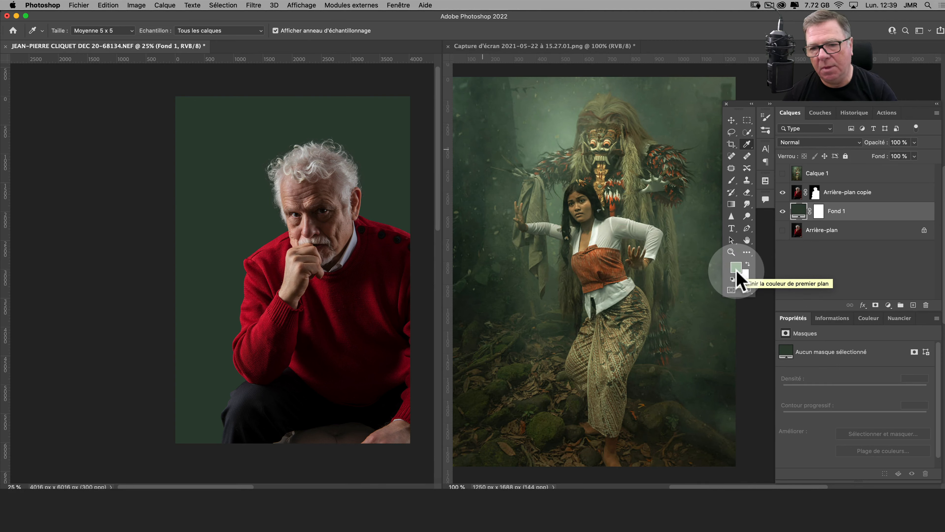
{"action": "left_click_drag", "start_coordinate": [737, 278], "coordinate": [568, 131]}
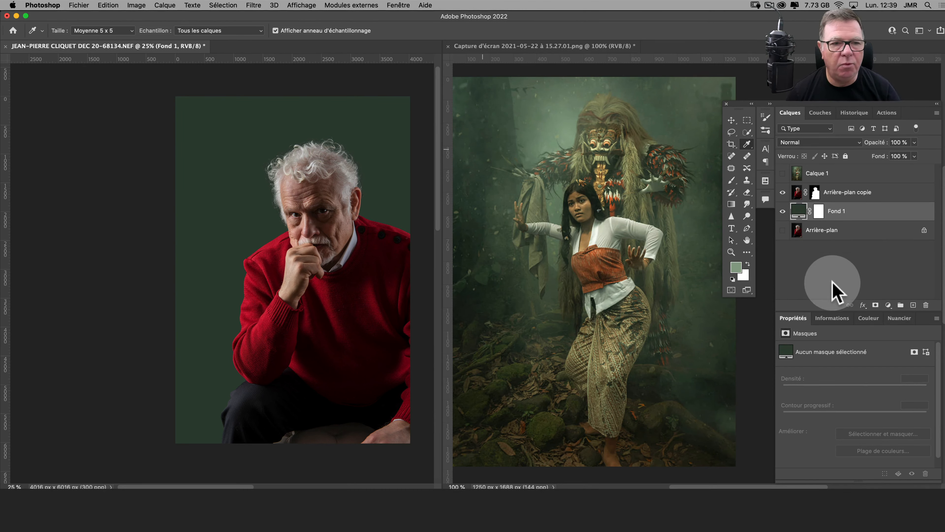
- On a new layer above Fond 1, stamp light green fog behind the man with the Fog 13 brush at 5000 px
{"action": "left_click", "coordinate": [729, 181]}
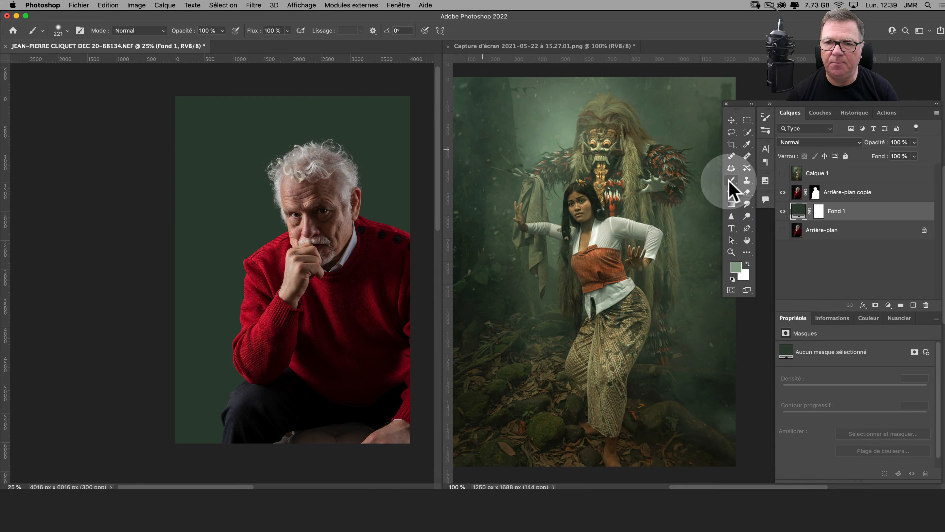
{"action": "left_click", "coordinate": [68, 31]}
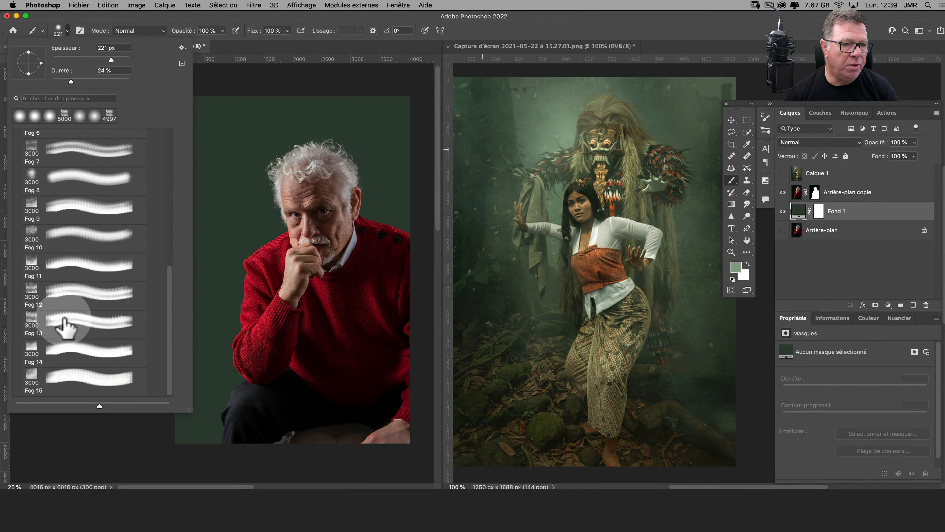
{"action": "left_click", "coordinate": [69, 323]}
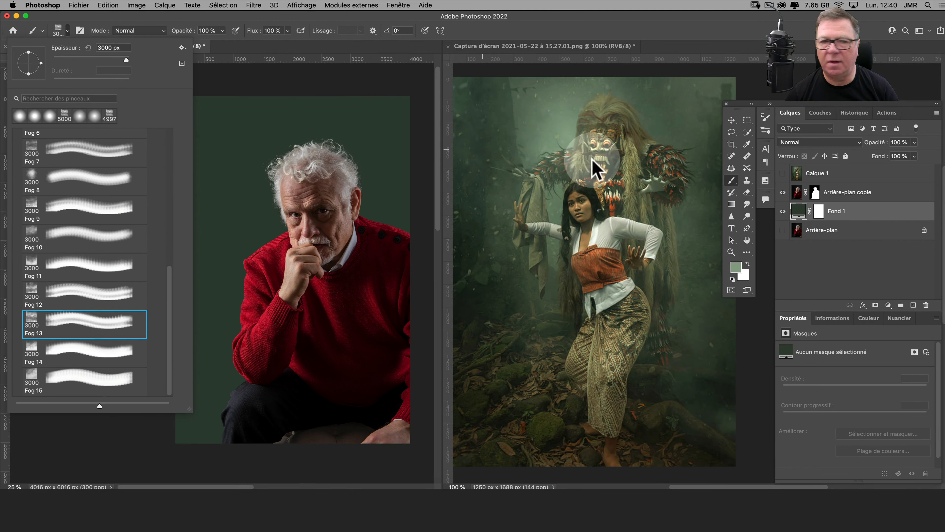
{"action": "left_click", "coordinate": [914, 305]}
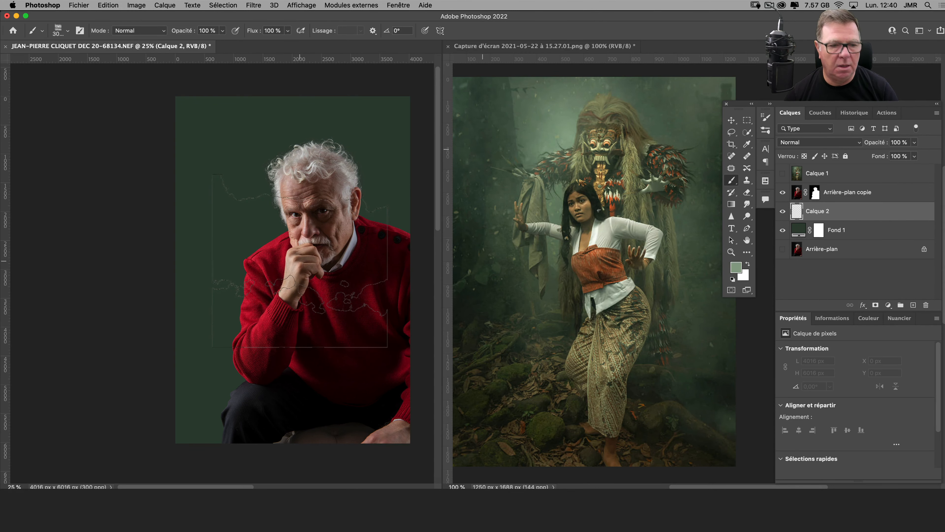
{"action": "key", "text": "super+d"}
{"action": "left_click_drag", "start_coordinate": [295, 271], "coordinate": [428, 278]}
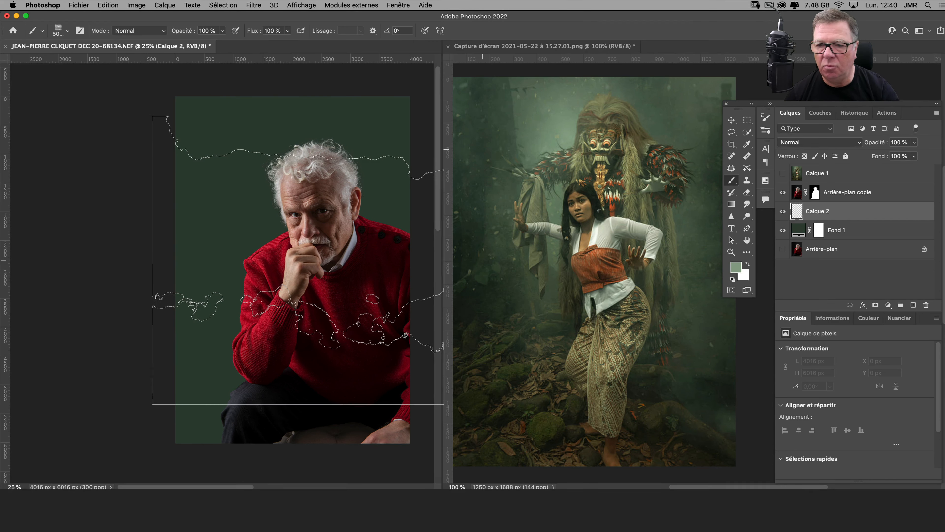
{"action": "left_click", "coordinate": [298, 260]}
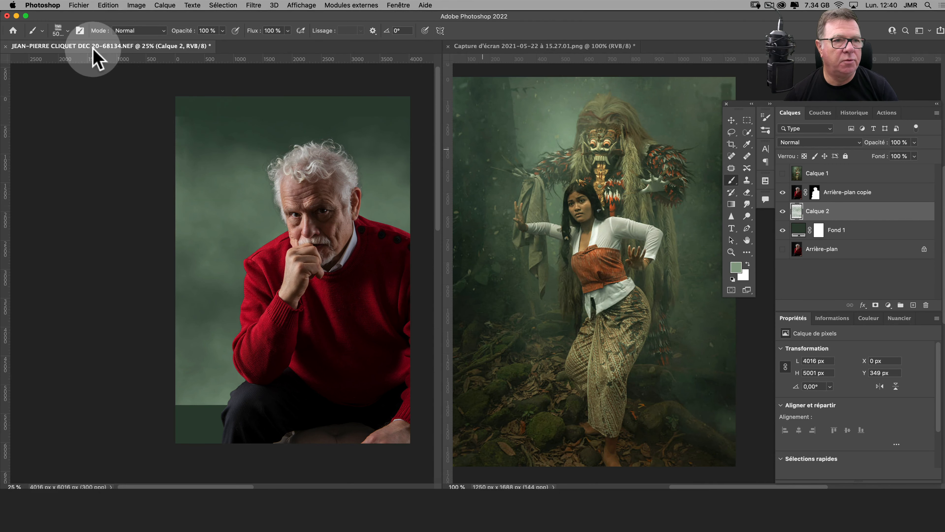
- Switch to a soft round brush with 23% hardness and reduce its size to 671 px
{"action": "left_click", "coordinate": [68, 30]}
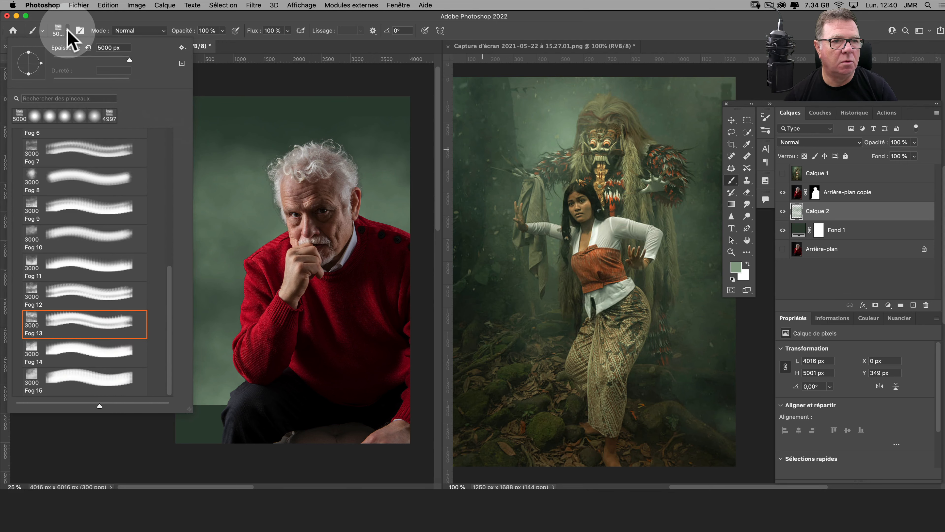
{"action": "left_click", "coordinate": [73, 119]}
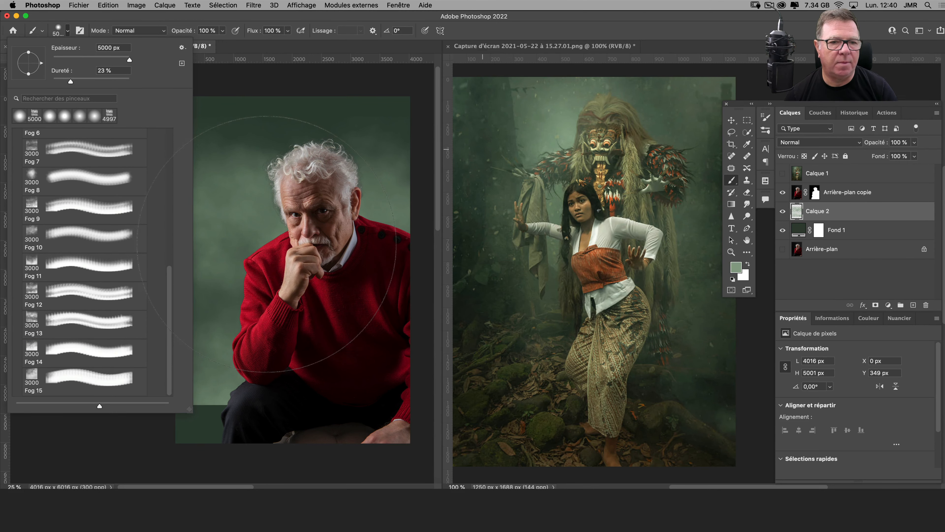
{"action": "mouse_move", "coordinate": [264, 244]}
{"action": "left_mouse_down"}
{"action": "mouse_move", "coordinate": [260, 254]}
{"action": "mouse_move", "coordinate": [70, 237]}
{"action": "mouse_move", "coordinate": [236, 242]}
{"action": "mouse_move", "coordinate": [197, 238]}
{"action": "left_mouse_up"}
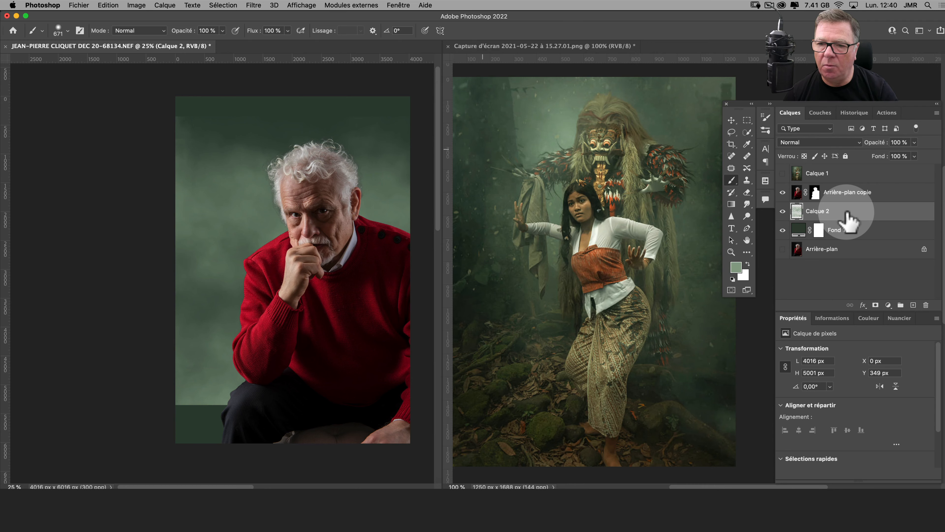
- Stretch the fog layer Calque 2 beyond all canvas edges, to 122.91% width and 127.71% height
{"action": "key", "text": "super+t"}
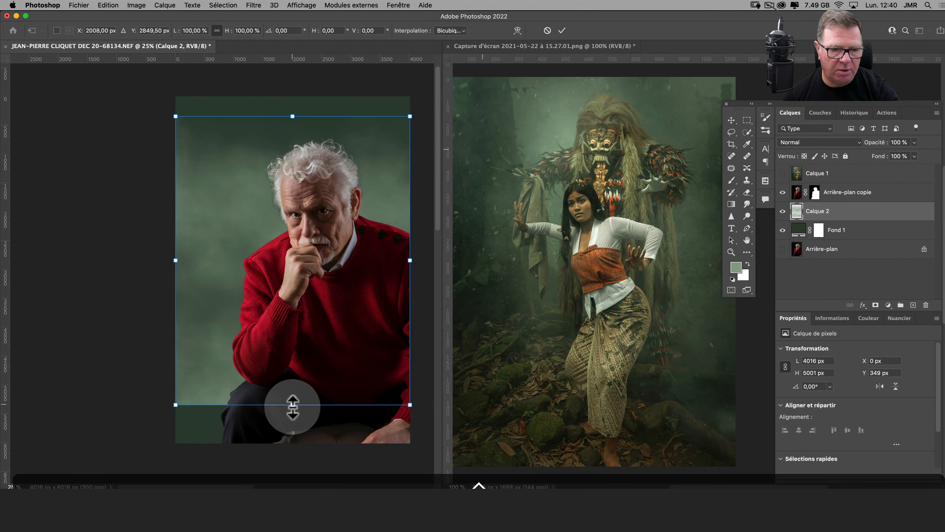
{"action": "left_click_drag", "start_coordinate": [293, 405], "coordinate": [292, 454]}
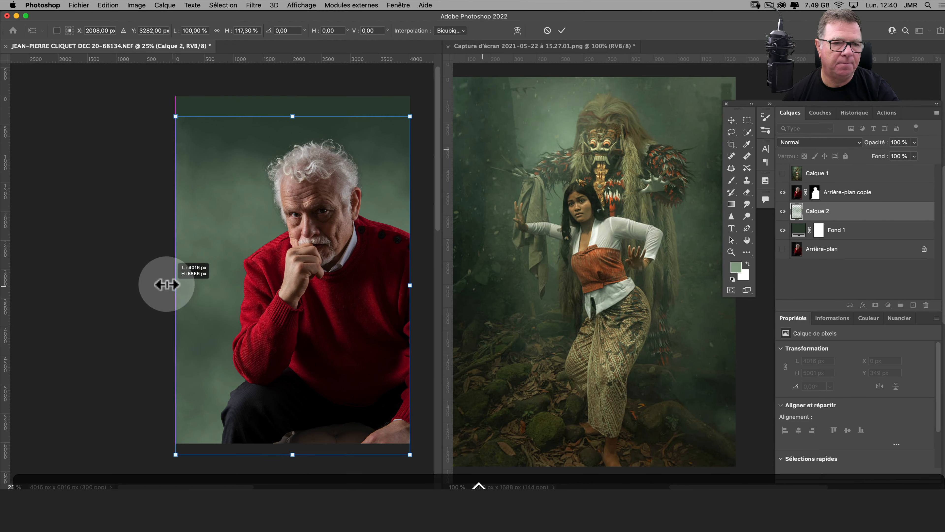
{"action": "left_click_drag", "start_coordinate": [172, 281], "coordinate": [135, 283]}
{"action": "left_click_drag", "start_coordinate": [278, 116], "coordinate": [279, 86]}
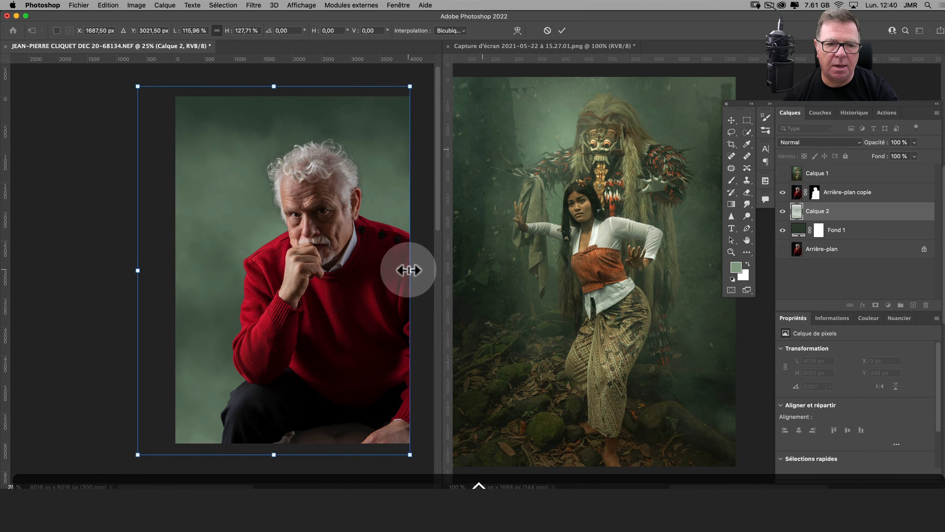
{"action": "left_click_drag", "start_coordinate": [409, 270], "coordinate": [426, 271]}
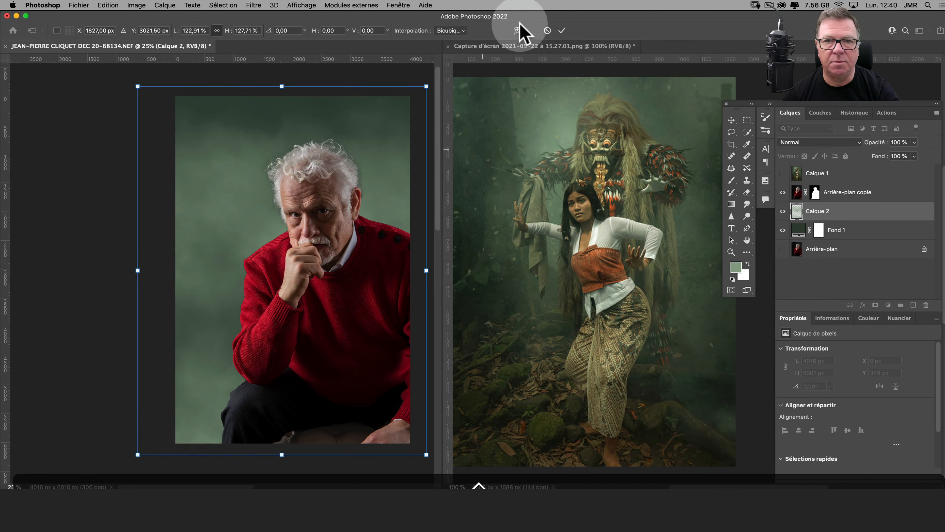
{"action": "left_click", "coordinate": [562, 31]}
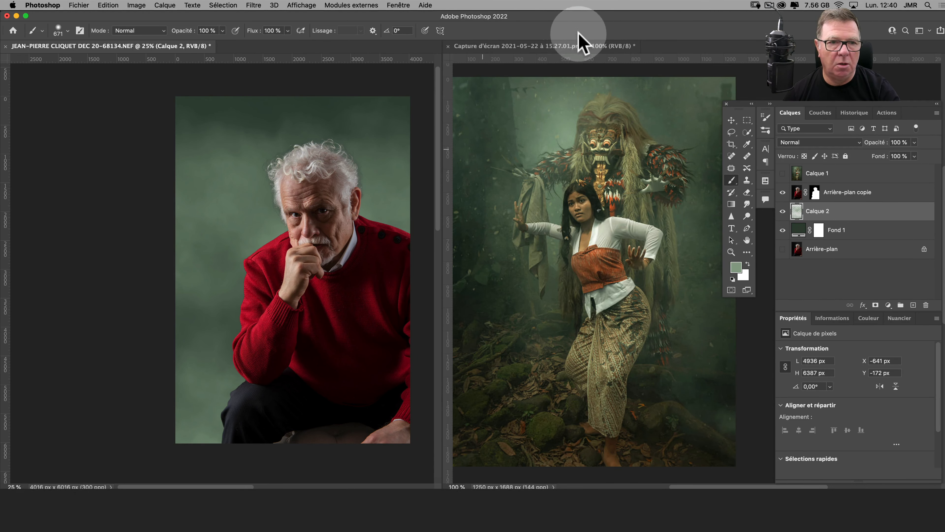
{"action": "key", "text": "b"}
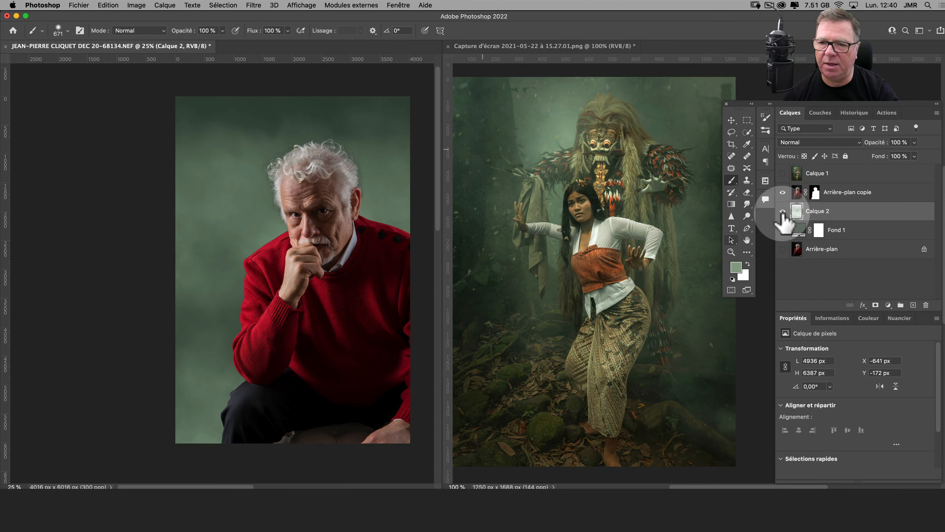
- Add a Levels adjustment above Calque 2 with black input 21, midtones 0.97 and white input 230
{"action": "left_click", "coordinate": [889, 304]}
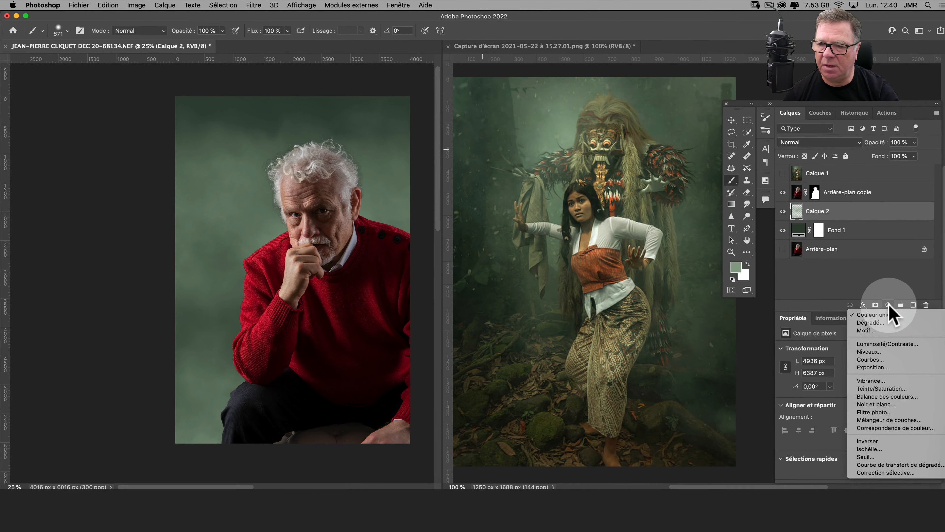
{"action": "left_click", "coordinate": [880, 352]}
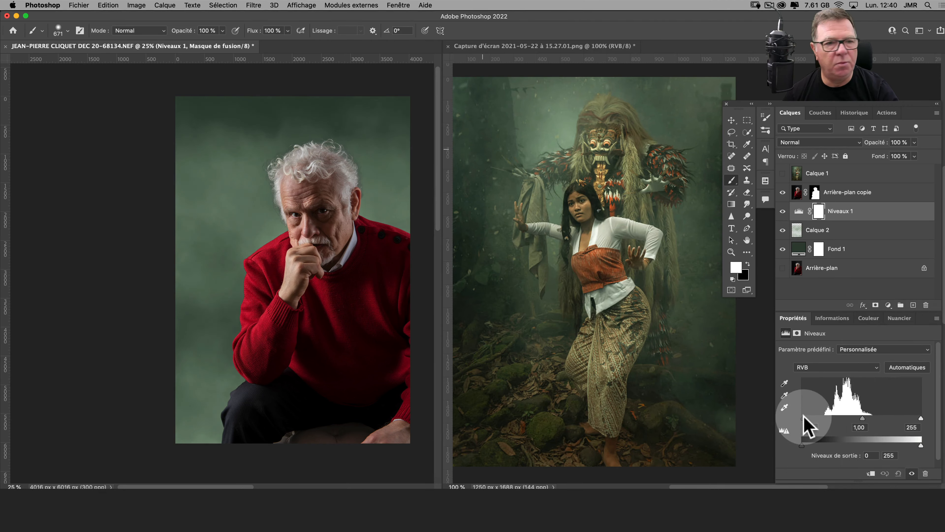
{"action": "left_click_drag", "start_coordinate": [803, 416], "coordinate": [808, 418]}
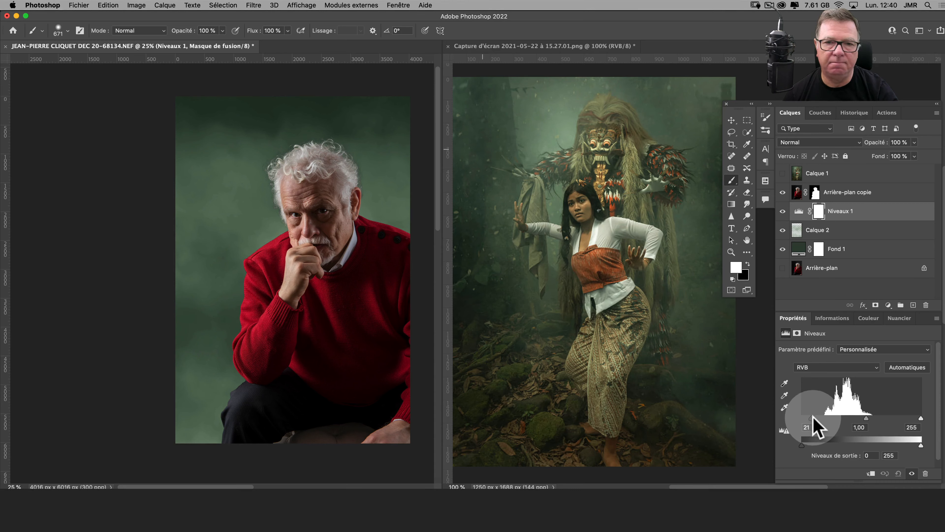
{"action": "left_click_drag", "start_coordinate": [920, 418], "coordinate": [914, 419]}
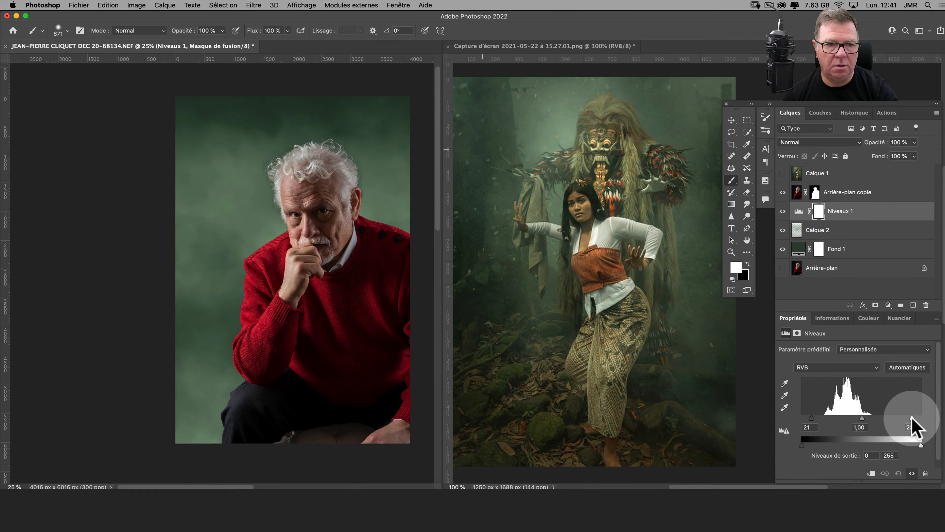
{"action": "left_click_drag", "start_coordinate": [861, 418], "coordinate": [864, 418]}
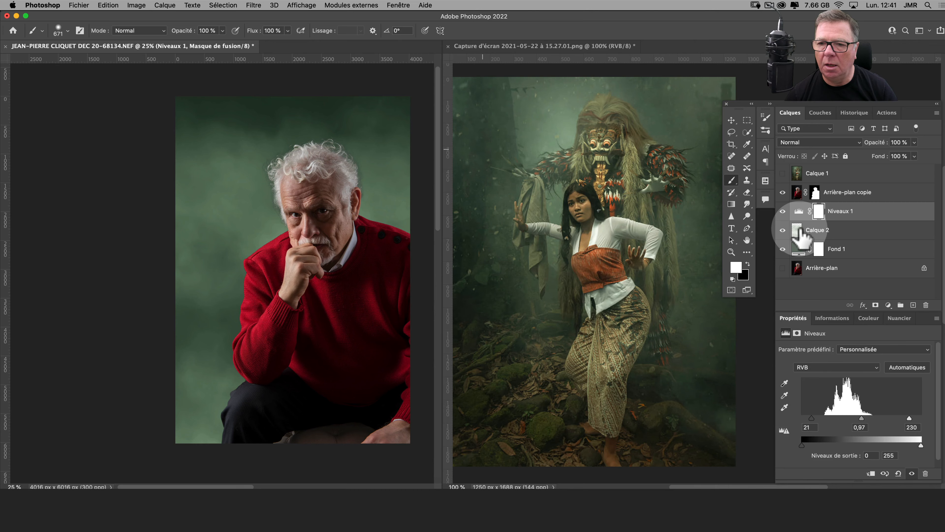
- Convert the fog layer Calque 2 into a smart object for smart filters
{"action": "left_click", "coordinate": [815, 230]}
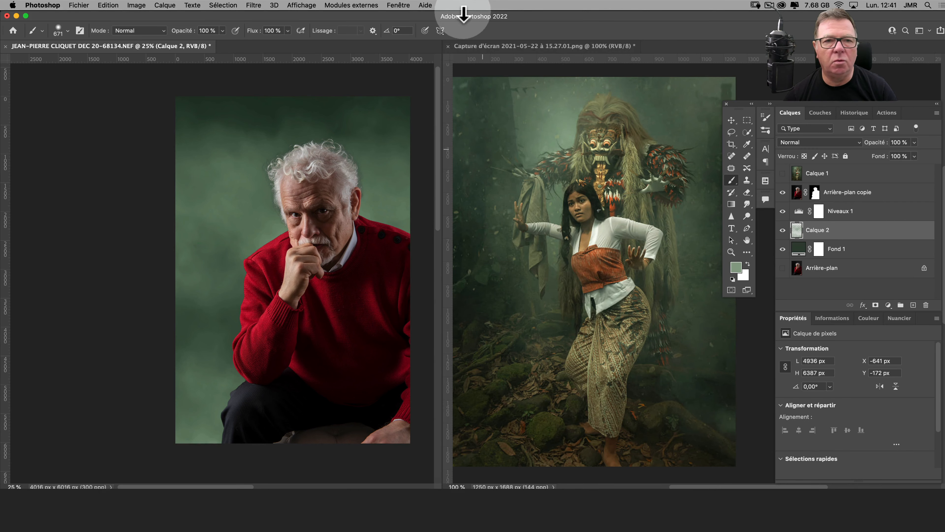
{"action": "left_click", "coordinate": [253, 6]}
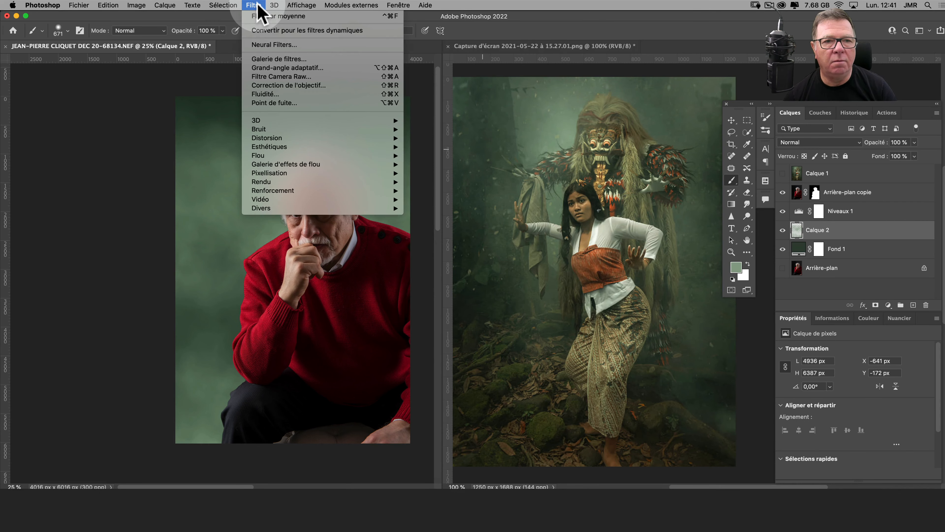
{"action": "left_click", "coordinate": [278, 31]}
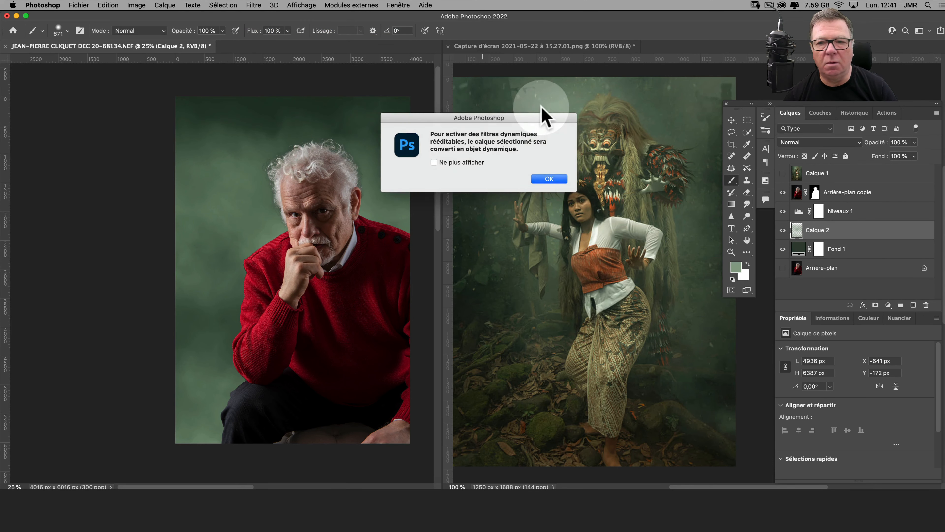
{"action": "left_click", "coordinate": [549, 179]}
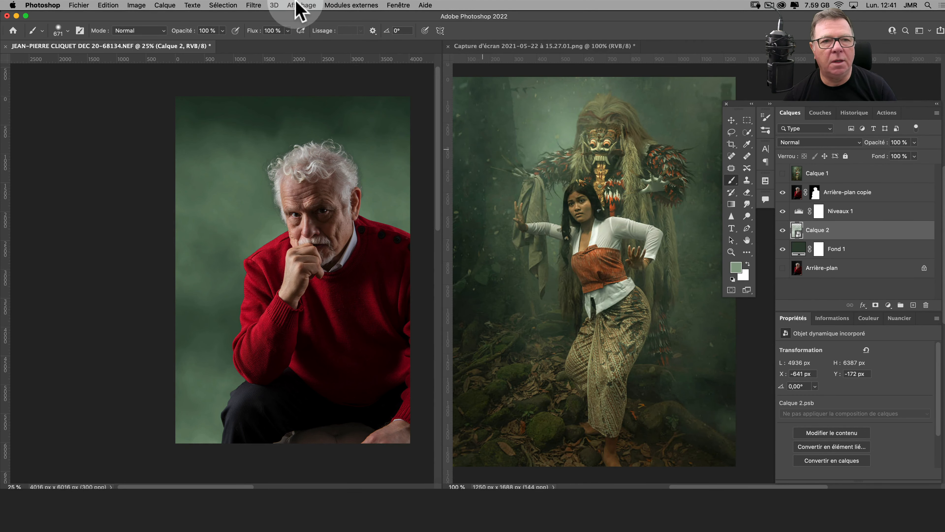
- Apply a Flou par moyenne smart filter with a 79-pixel radius to the fog layer Calque 2
{"action": "left_click", "coordinate": [253, 5]}
{"action": "mouse_move", "coordinate": [314, 155]}
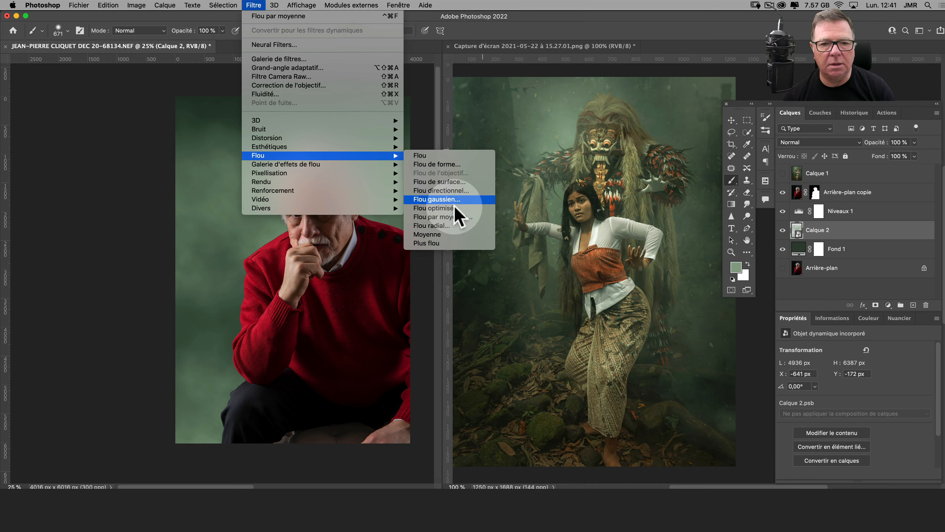
{"action": "left_click", "coordinate": [462, 219]}
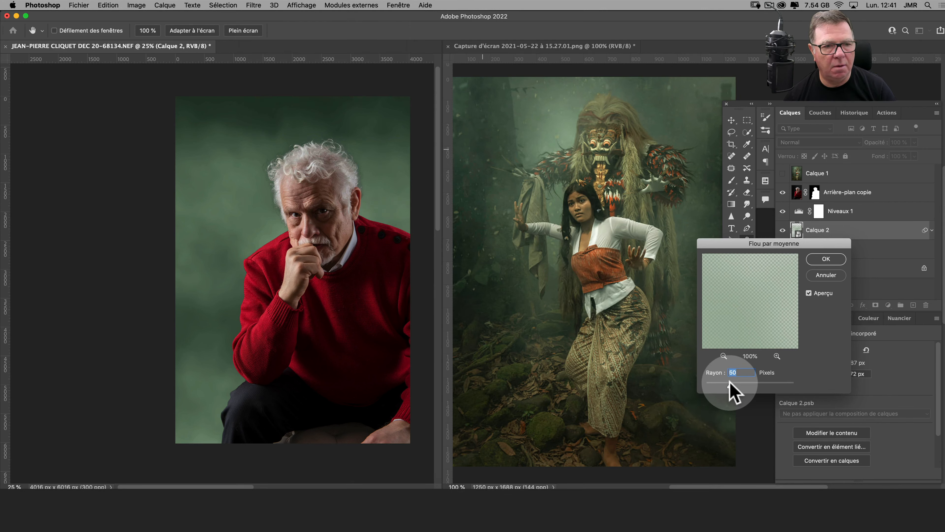
{"action": "left_click_drag", "start_coordinate": [729, 385], "coordinate": [733, 386]}
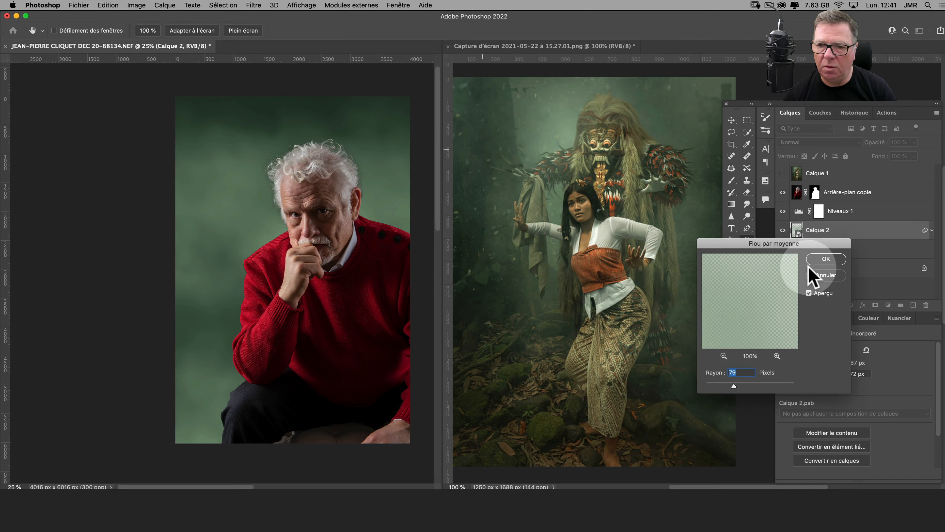
{"action": "left_click", "coordinate": [815, 258]}
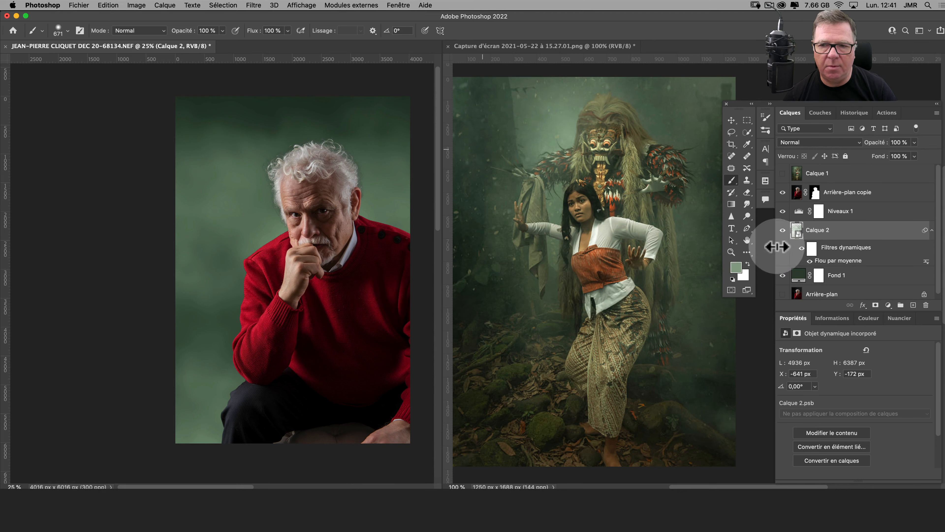
- Add a Selective Color adjustment above Arrière-plan copie with Reds at cyan +29, magenta -57, yellow -2 and black -2
{"action": "left_click", "coordinate": [892, 195]}
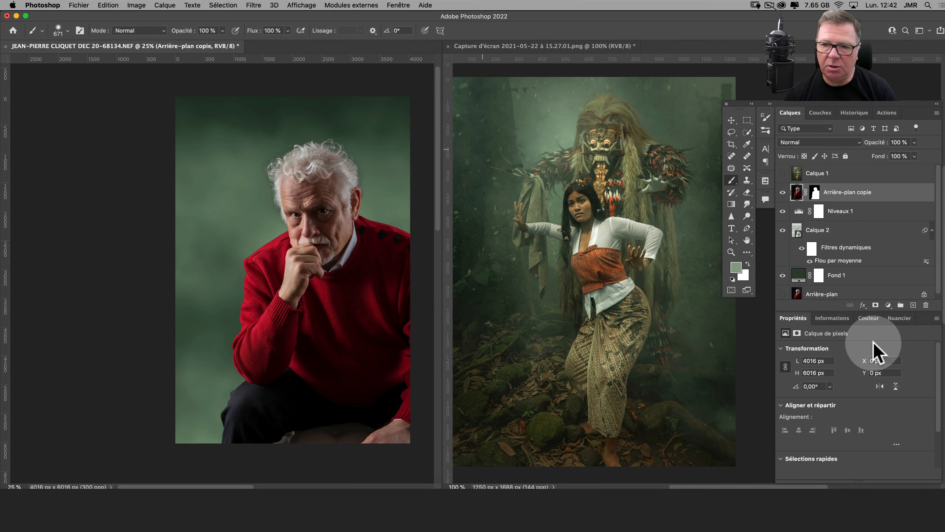
{"action": "left_click", "coordinate": [888, 305]}
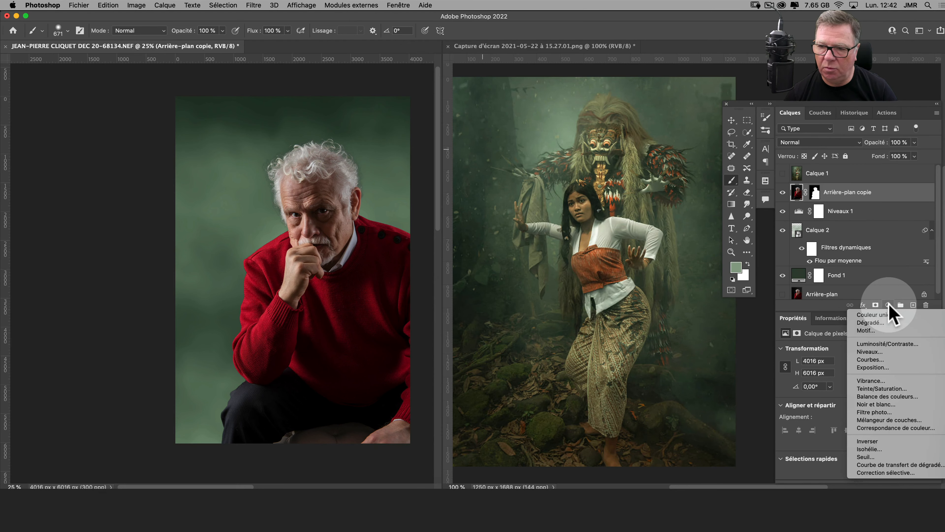
{"action": "left_click", "coordinate": [882, 473]}
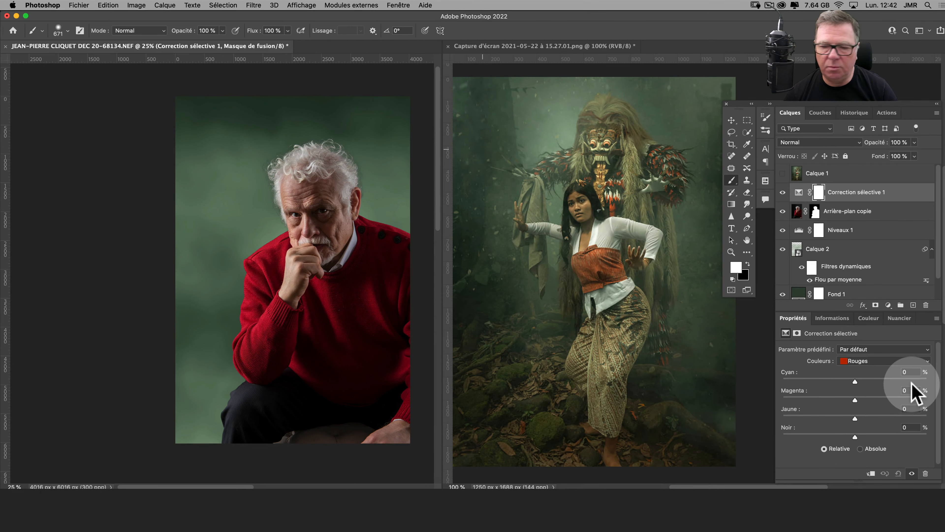
{"action": "left_click_drag", "start_coordinate": [855, 381], "coordinate": [823, 399]}
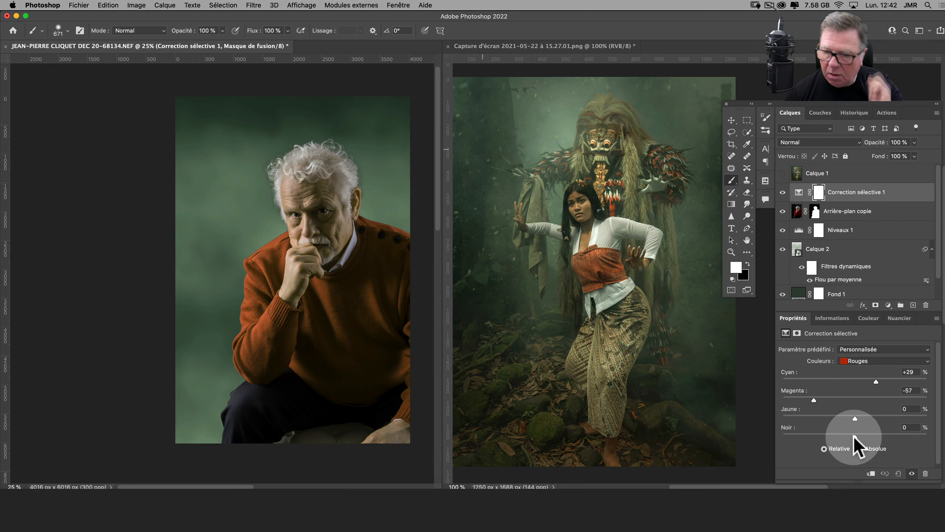
{"action": "mouse_move", "coordinate": [854, 437]}
{"action": "left_mouse_down"}
{"action": "mouse_move", "coordinate": [870, 437]}
{"action": "mouse_move", "coordinate": [858, 438]}
{"action": "left_mouse_up"}
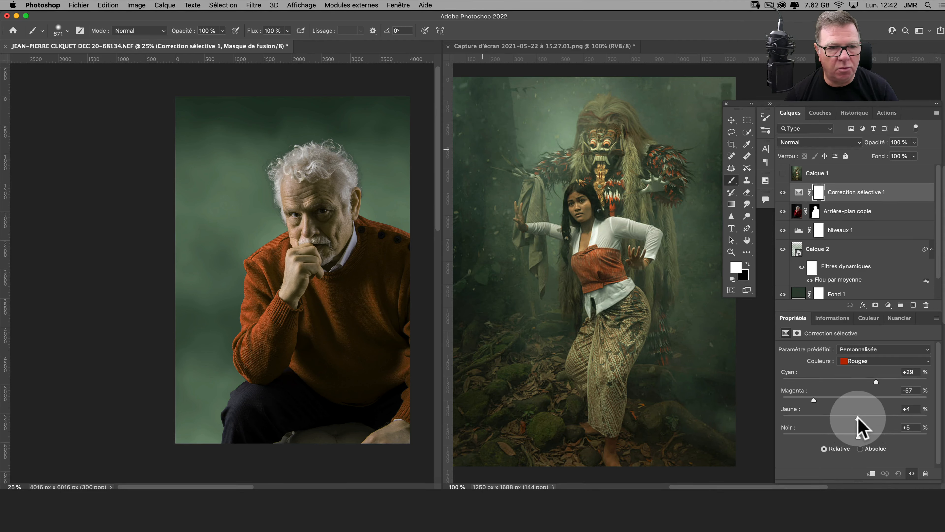
{"action": "left_click_drag", "start_coordinate": [859, 419], "coordinate": [854, 419]}
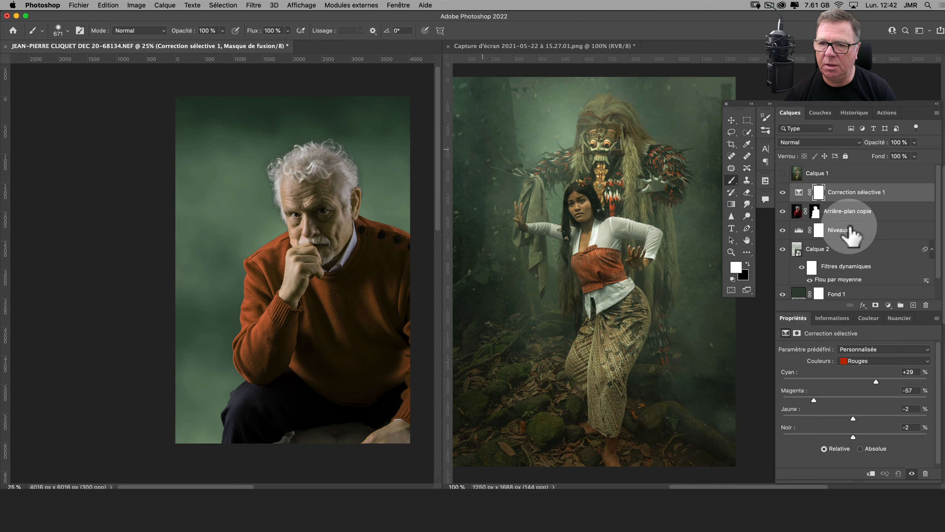
- Quick-select the man's head and raised hand on Arrière-plan copie, refining the selection edge between his beard and shirt collar
{"action": "left_click", "coordinate": [865, 197]}
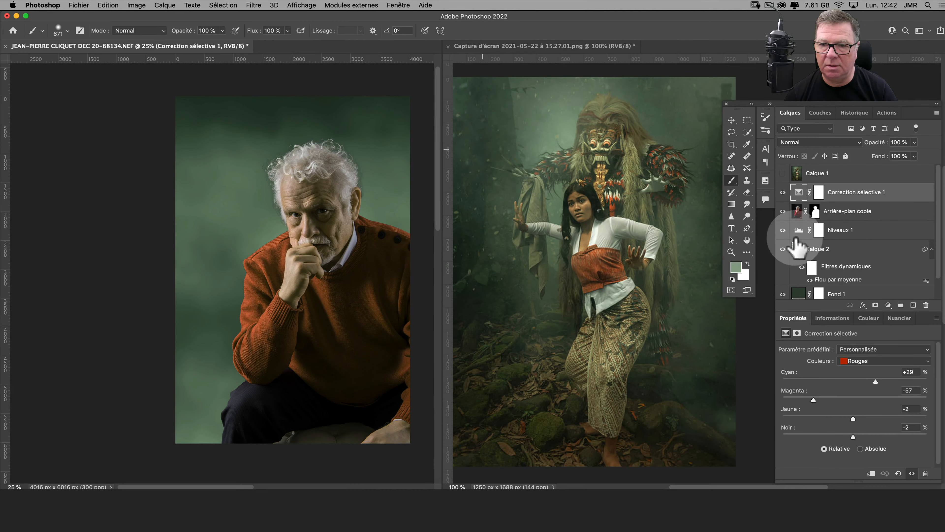
{"action": "left_click", "coordinate": [798, 214]}
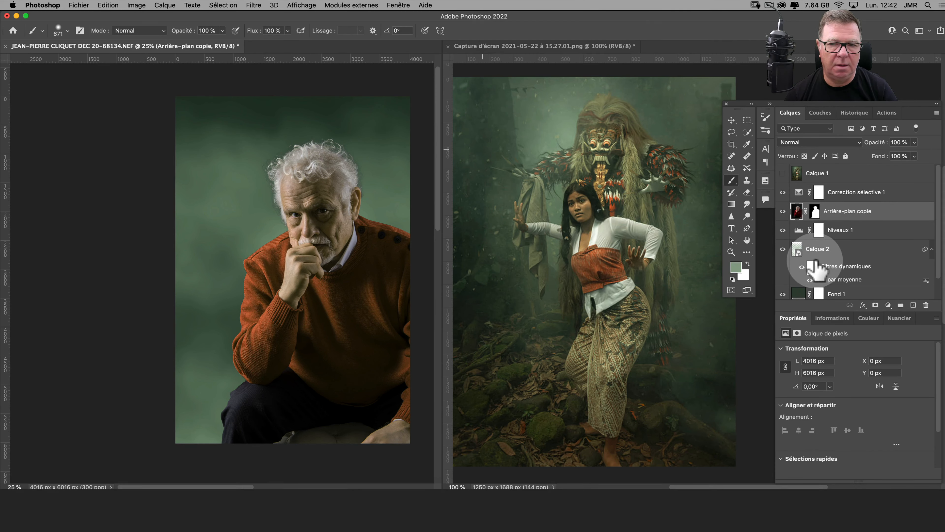
{"action": "left_click", "coordinate": [747, 131]}
{"action": "mouse_move", "coordinate": [309, 152]}
{"action": "left_mouse_down"}
{"action": "mouse_move", "coordinate": [304, 175]}
{"action": "mouse_move", "coordinate": [326, 214]}
{"action": "mouse_move", "coordinate": [317, 267]}
{"action": "mouse_move", "coordinate": [317, 238]}
{"action": "mouse_move", "coordinate": [300, 285]}
{"action": "left_mouse_up"}
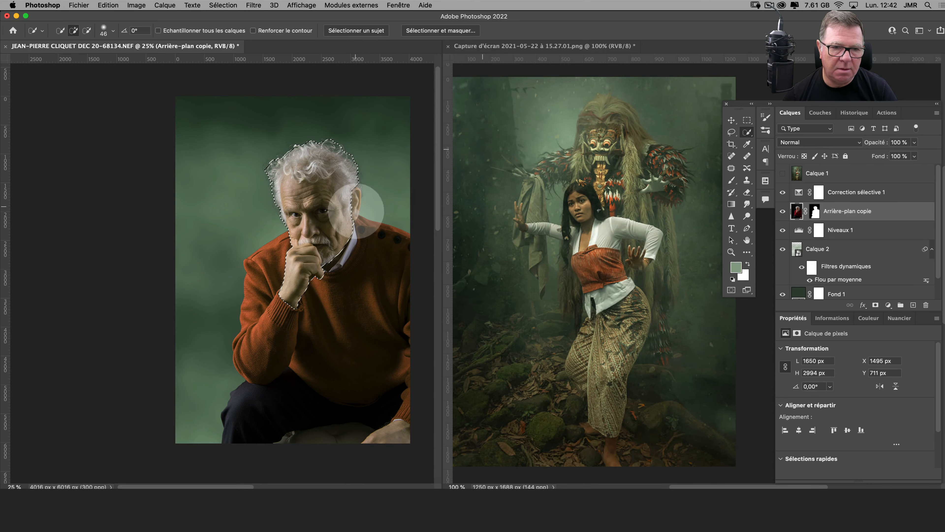
{"action": "key", "text": "super+plus"}
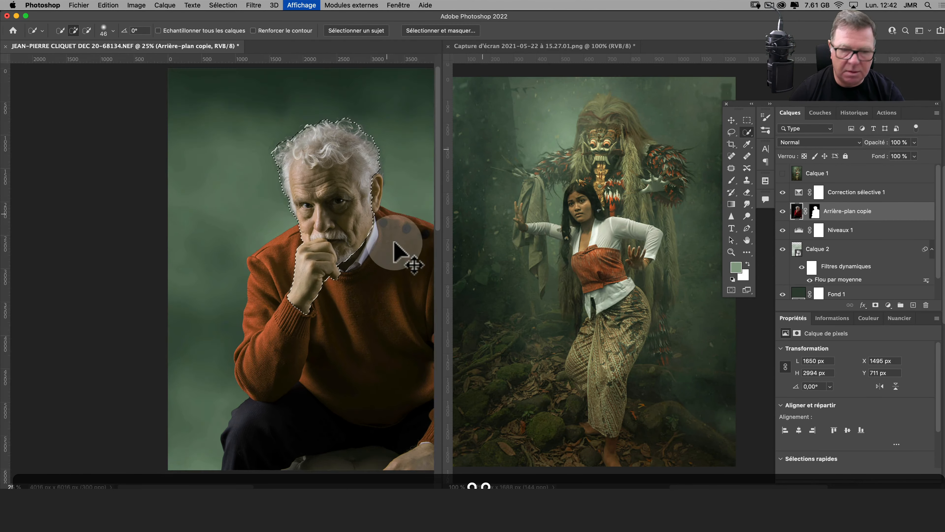
{"action": "left_click_drag", "start_coordinate": [392, 239], "coordinate": [255, 252]}
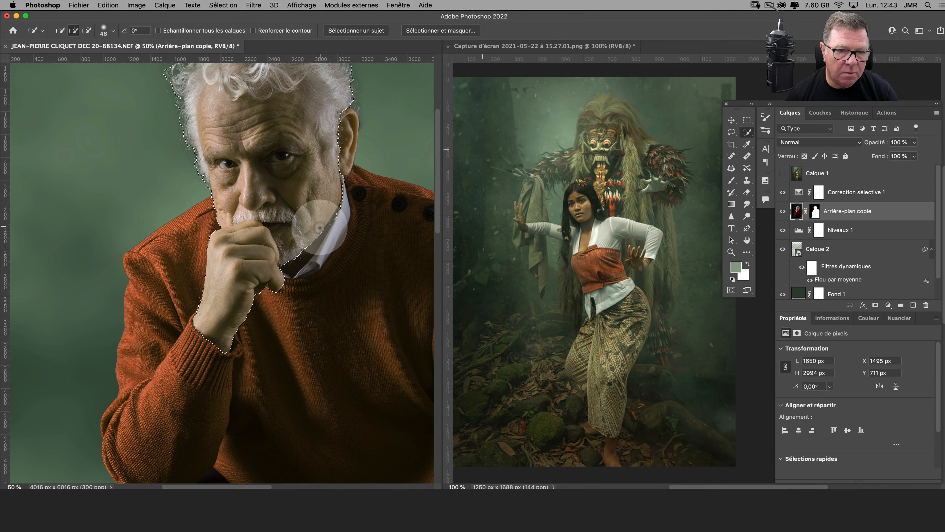
{"action": "left_click_drag", "start_coordinate": [304, 238], "coordinate": [295, 257]}
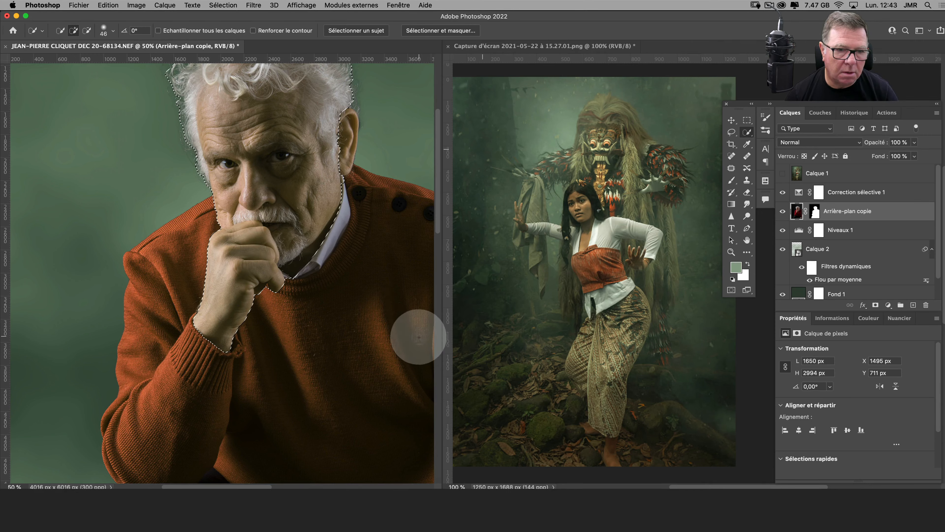
- Add the man's lower hand at the bottom edge of the portrait to the selection
{"action": "left_click_drag", "start_coordinate": [372, 354], "coordinate": [243, 85]}
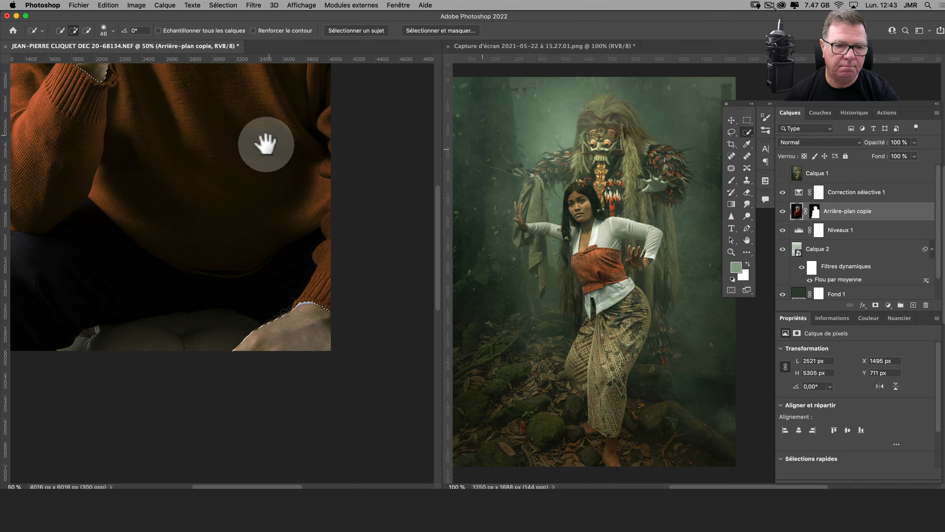
{"action": "left_click_drag", "start_coordinate": [264, 143], "coordinate": [306, 354]}
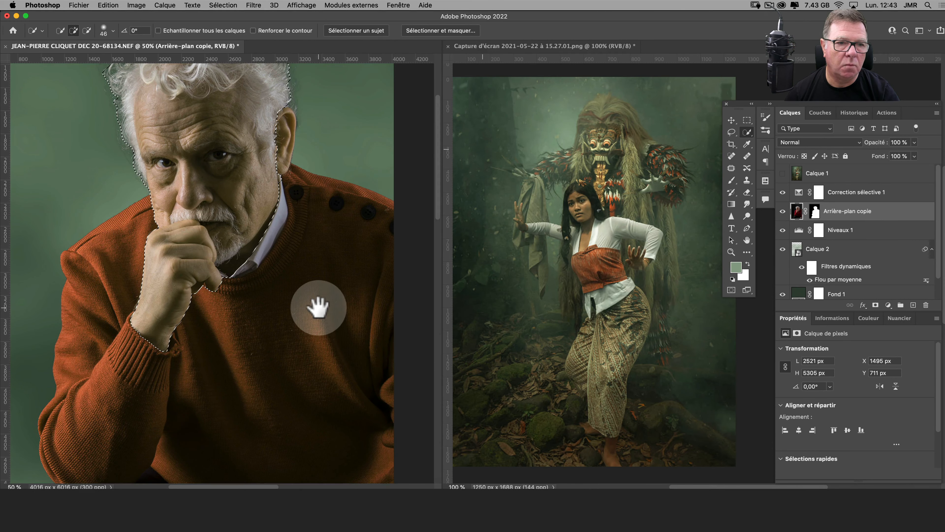
{"action": "left_click_drag", "start_coordinate": [319, 308], "coordinate": [327, 323]}
{"action": "key", "text": "super+minus"}
{"action": "key", "text": "super+minus"}
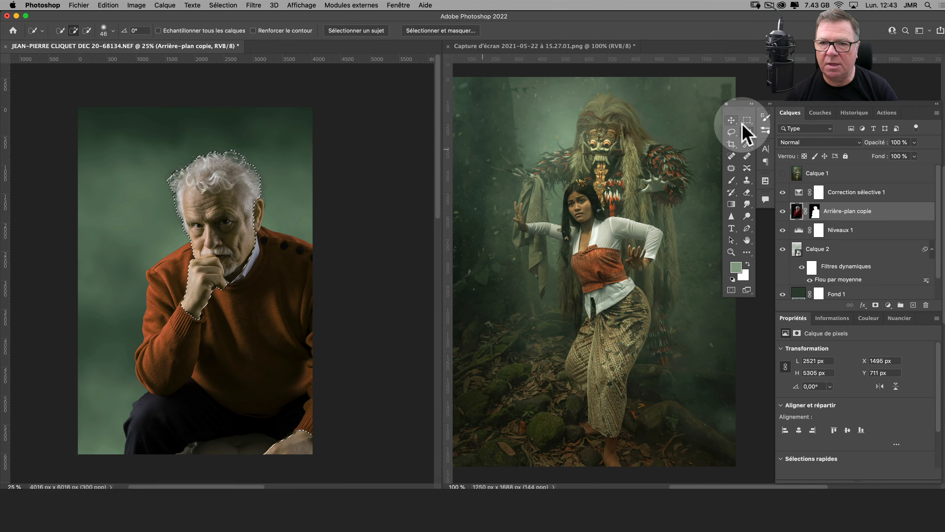
- Sample the woman's brown skin tone from her face in the forest reference image with the Eyedropper
{"action": "left_click", "coordinate": [746, 144]}
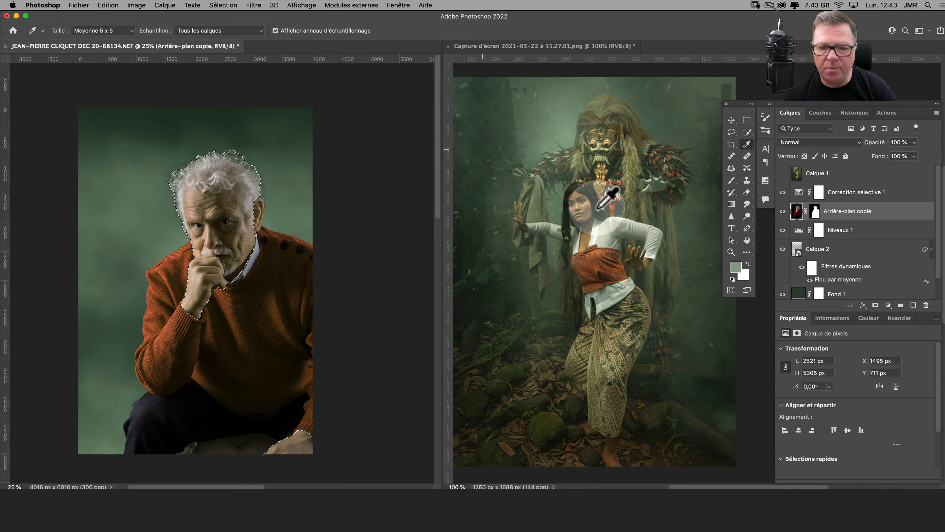
{"action": "left_click", "coordinate": [598, 49]}
{"action": "key", "text": "super+plus"}
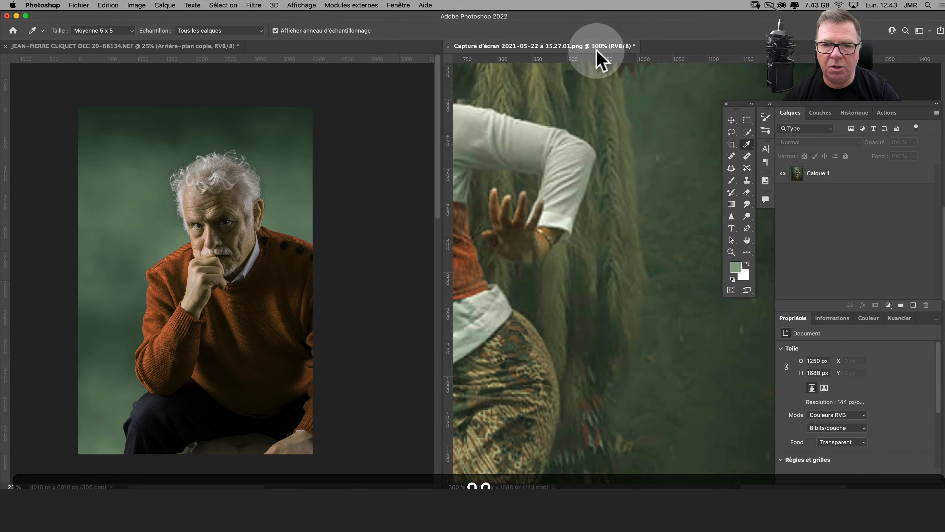
{"action": "key", "text": "space"}
{"action": "left_click_drag", "start_coordinate": [548, 185], "coordinate": [647, 338]}
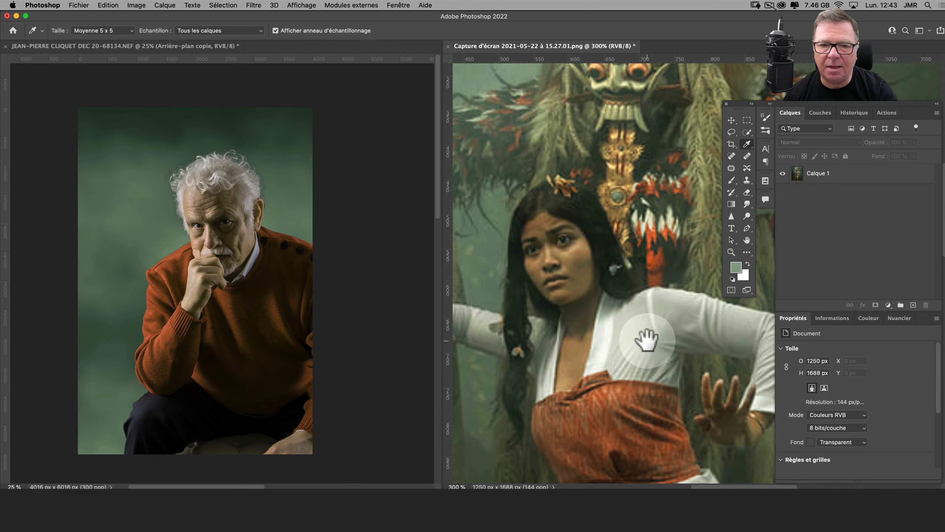
{"action": "left_click", "coordinate": [581, 254]}
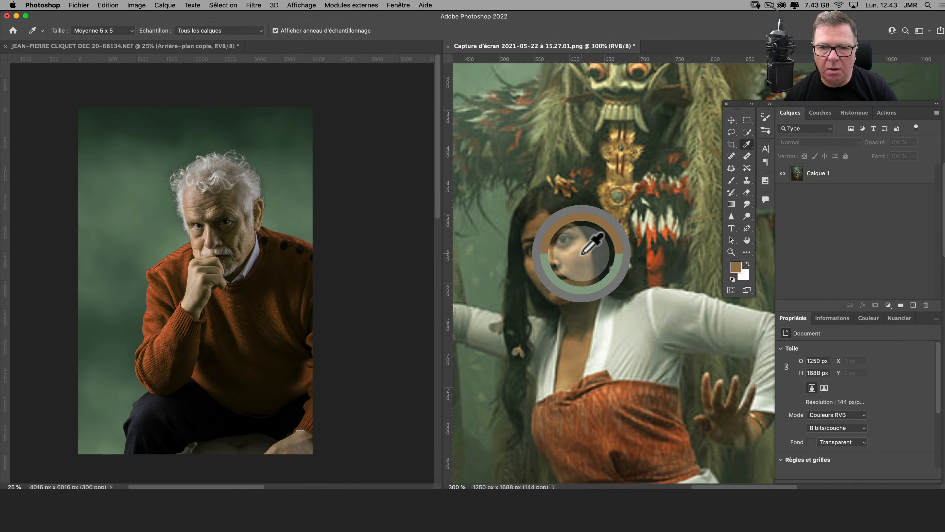
{"action": "left_click_drag", "start_coordinate": [581, 254], "coordinate": [592, 249]}
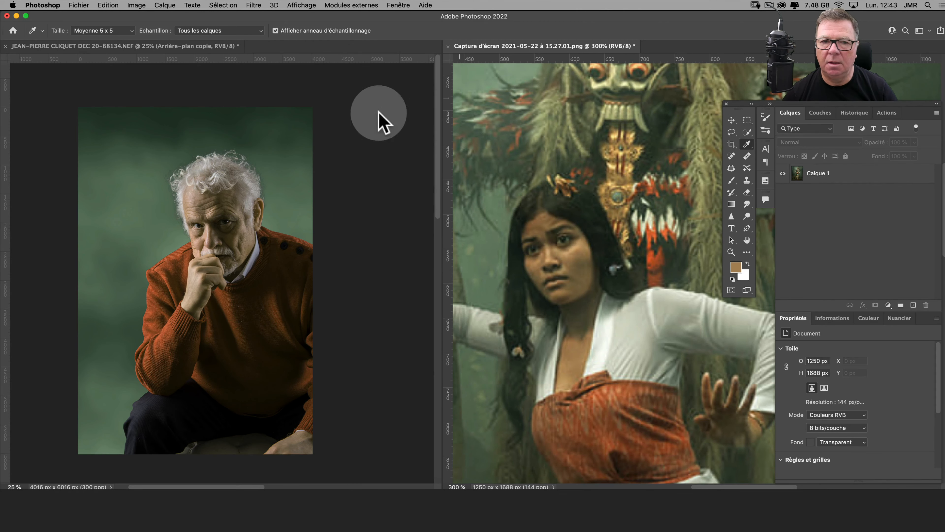
- Add a solid colour fill of ac8a5b above Correction sélective 1 in the portrait, masked to the selected skin, with blend mode Couleur
{"action": "left_click", "coordinate": [211, 46]}
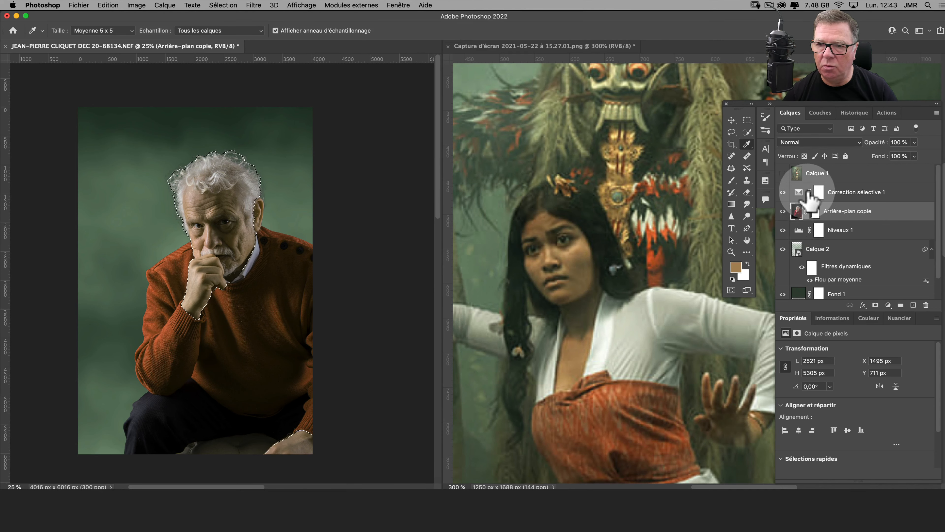
{"action": "left_click", "coordinate": [819, 192]}
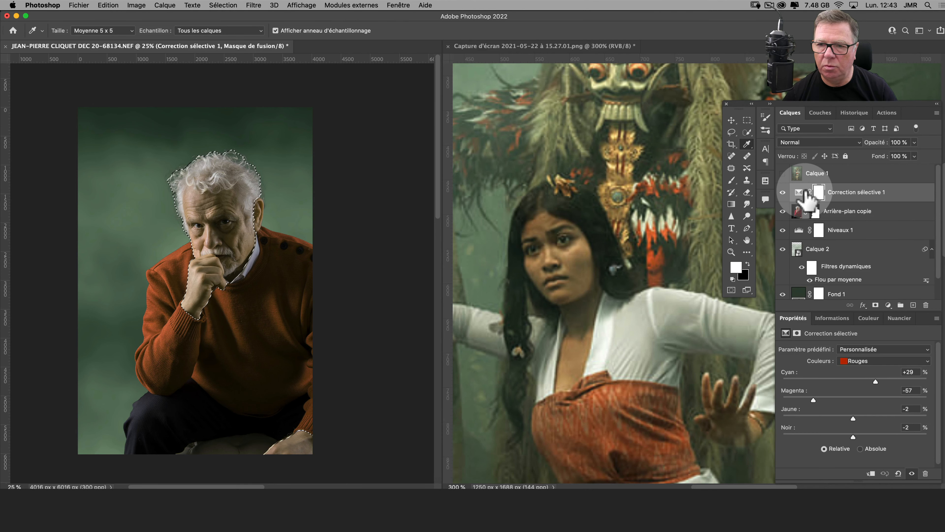
{"action": "left_click", "coordinate": [889, 305]}
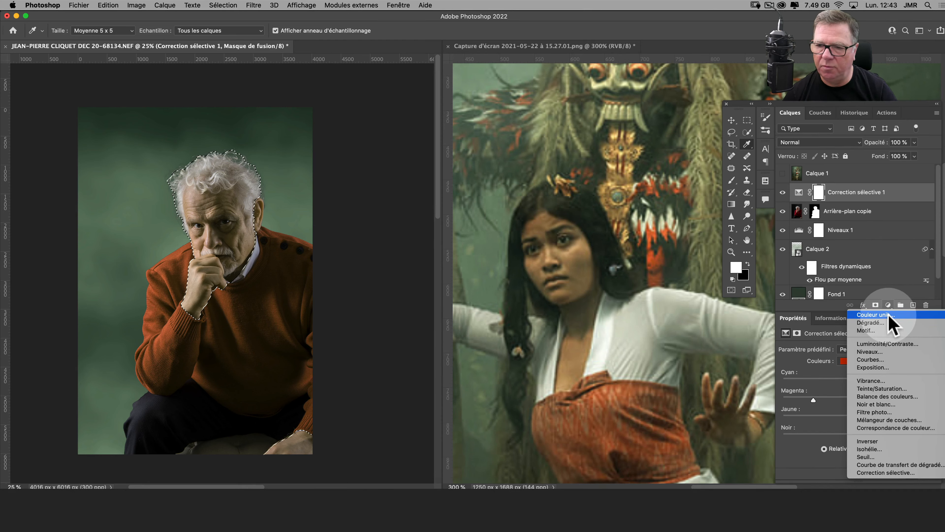
{"action": "left_click", "coordinate": [888, 315]}
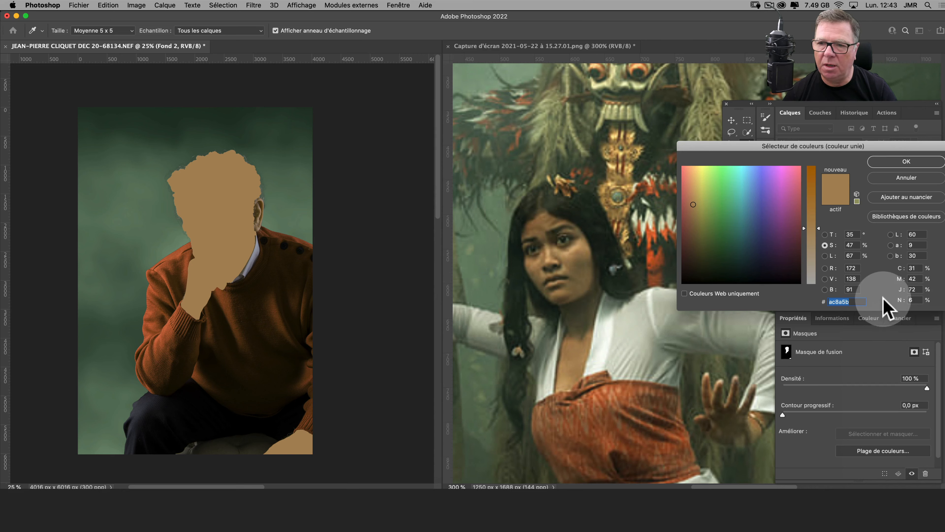
{"action": "left_click", "coordinate": [906, 161]}
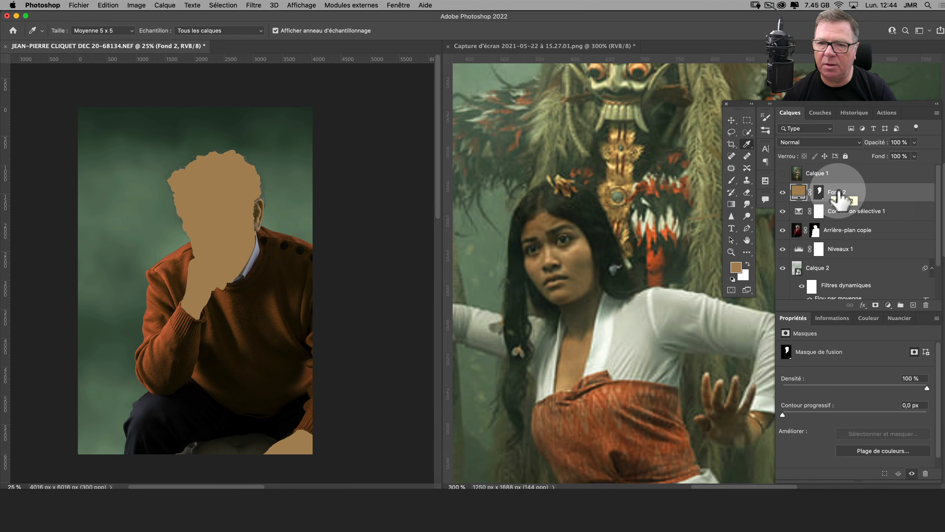
{"action": "left_click", "coordinate": [816, 142]}
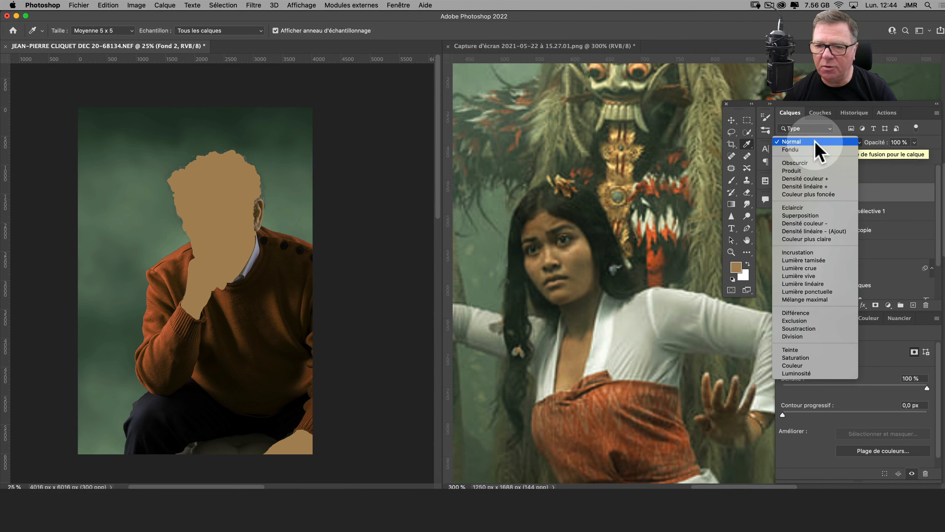
{"action": "left_click", "coordinate": [819, 365]}
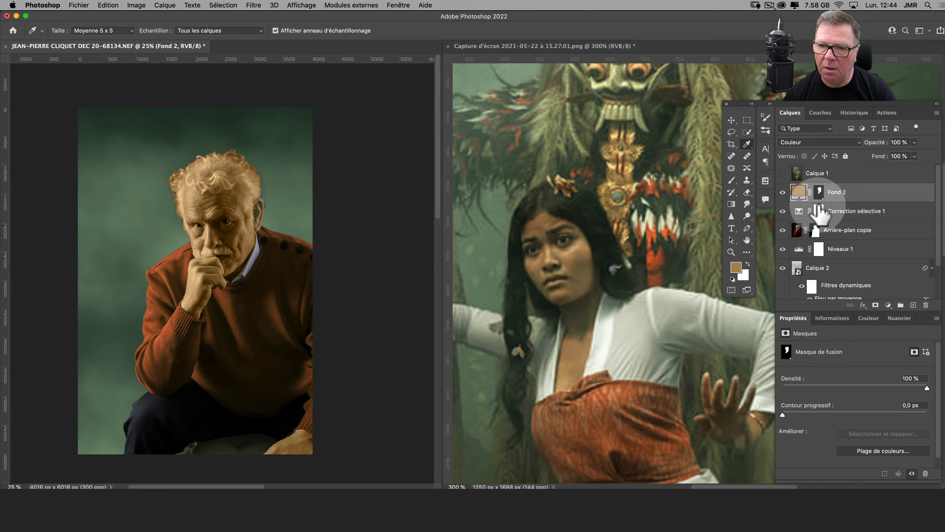
- Paint black on the Fond 2 mask with the Brush to remove the brown tint from the man's curly hair
{"action": "left_click", "coordinate": [820, 196]}
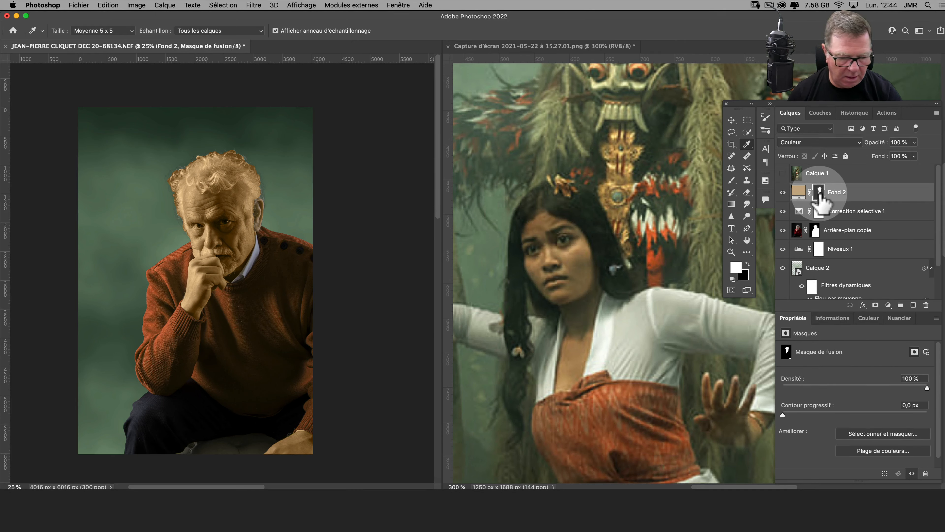
{"action": "key", "text": "super+plus"}
{"action": "key", "text": "super+plus"}
{"action": "key", "text": "super+plus"}
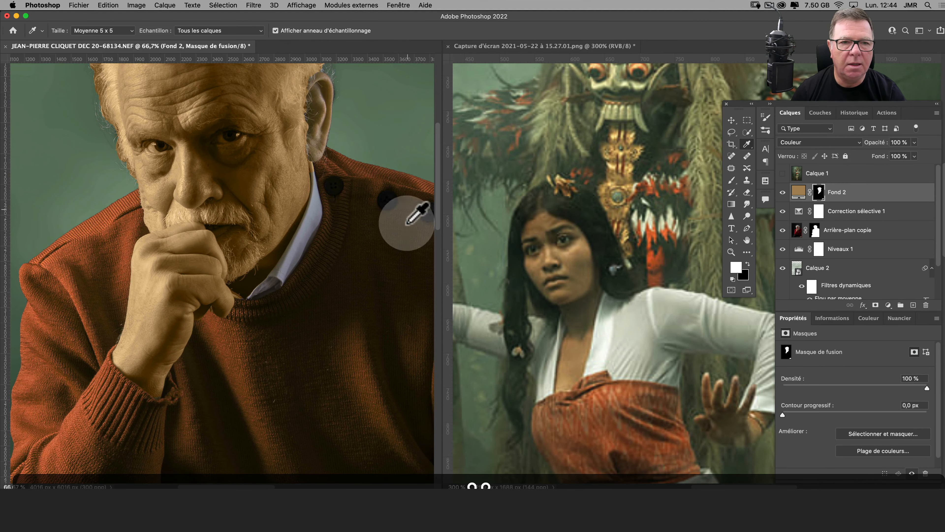
{"action": "left_click_drag", "start_coordinate": [337, 242], "coordinate": [362, 355]}
{"action": "left_click_drag", "start_coordinate": [320, 204], "coordinate": [359, 243]}
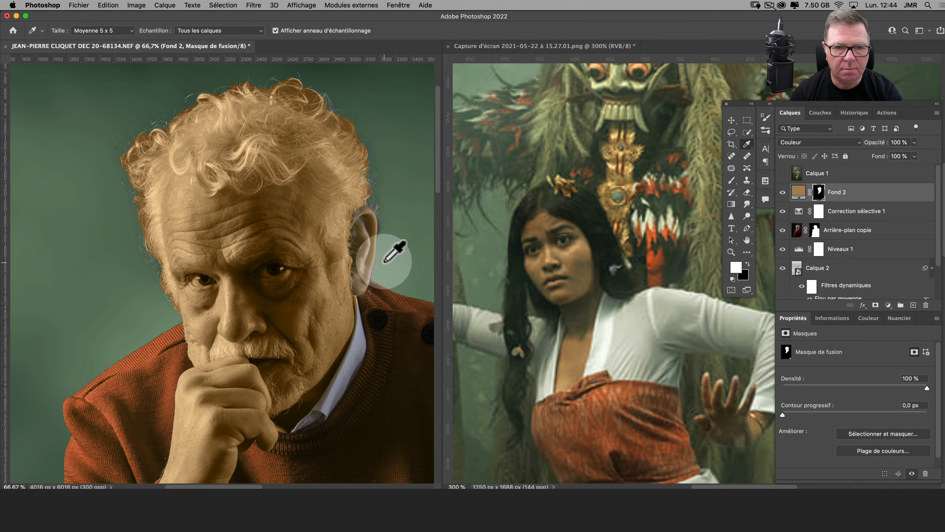
{"action": "left_click", "coordinate": [732, 181]}
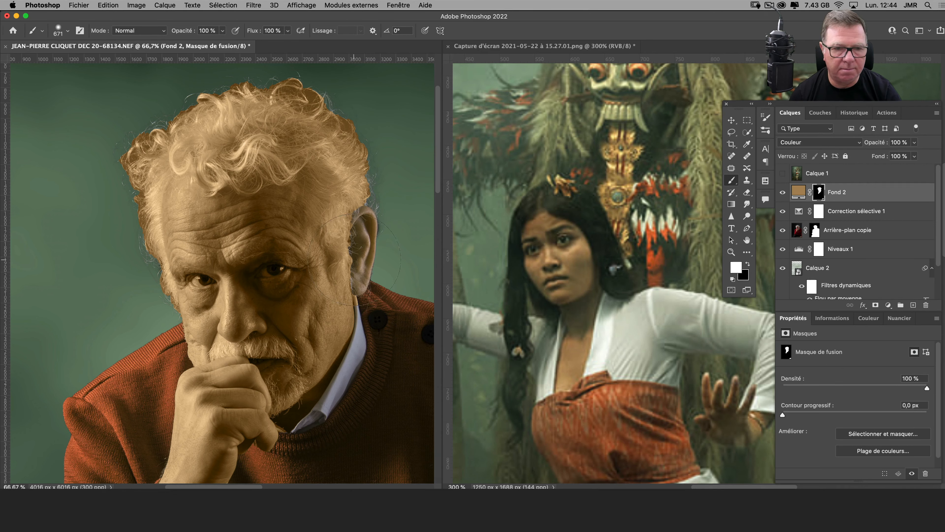
{"action": "left_click_drag", "start_coordinate": [342, 264], "coordinate": [327, 266], "text": "ctrl+alt"}
{"action": "left_click_drag", "start_coordinate": [263, 263], "coordinate": [255, 262]}
{"action": "mouse_move", "coordinate": [358, 237]}
{"action": "left_mouse_down"}
{"action": "mouse_move", "coordinate": [355, 217]}
{"action": "mouse_move", "coordinate": [353, 281]}
{"action": "mouse_move", "coordinate": [343, 276]}
{"action": "mouse_move", "coordinate": [357, 224]}
{"action": "left_mouse_up"}
{"action": "mouse_move", "coordinate": [329, 284]}
{"action": "left_mouse_down"}
{"action": "mouse_move", "coordinate": [371, 258]}
{"action": "mouse_move", "coordinate": [258, 172]}
{"action": "mouse_move", "coordinate": [261, 132]}
{"action": "mouse_move", "coordinate": [259, 155]}
{"action": "mouse_move", "coordinate": [196, 101]}
{"action": "mouse_move", "coordinate": [208, 127]}
{"action": "mouse_move", "coordinate": [234, 132]}
{"action": "left_mouse_up"}
{"action": "key", "text": "x"}
{"action": "left_click_drag", "start_coordinate": [194, 113], "coordinate": [166, 124]}
{"action": "left_click_drag", "start_coordinate": [307, 105], "coordinate": [345, 133]}
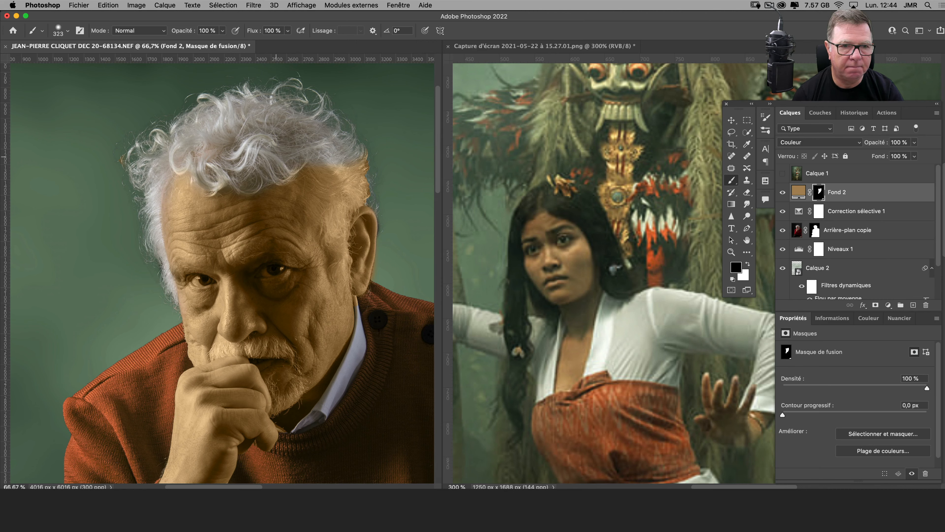
- With a smaller brush, mask the brown tint off his sideburn, moustache and beard, plus the stray patch beside his hair
{"action": "left_click_drag", "start_coordinate": [316, 131], "coordinate": [297, 131]}
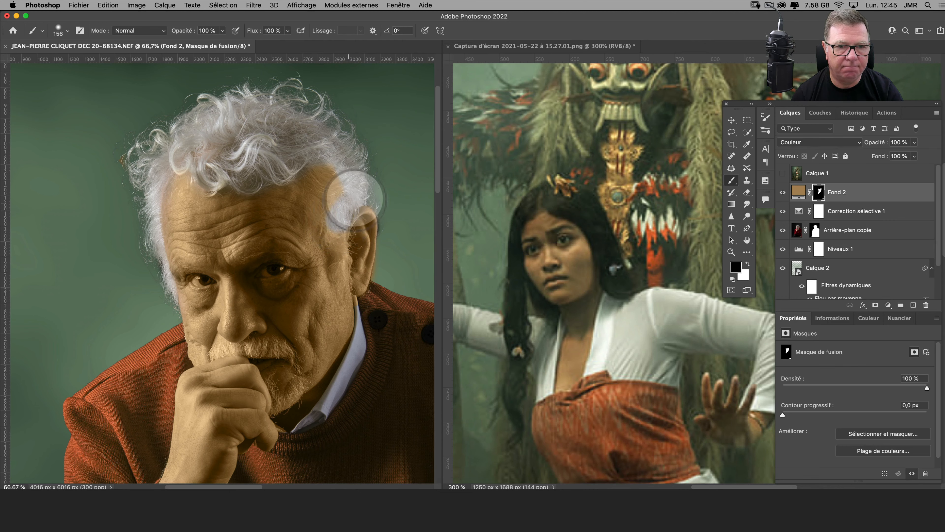
{"action": "mouse_move", "coordinate": [328, 245]}
{"action": "left_mouse_down"}
{"action": "mouse_move", "coordinate": [337, 229]}
{"action": "mouse_move", "coordinate": [342, 302]}
{"action": "mouse_move", "coordinate": [341, 285]}
{"action": "left_mouse_up"}
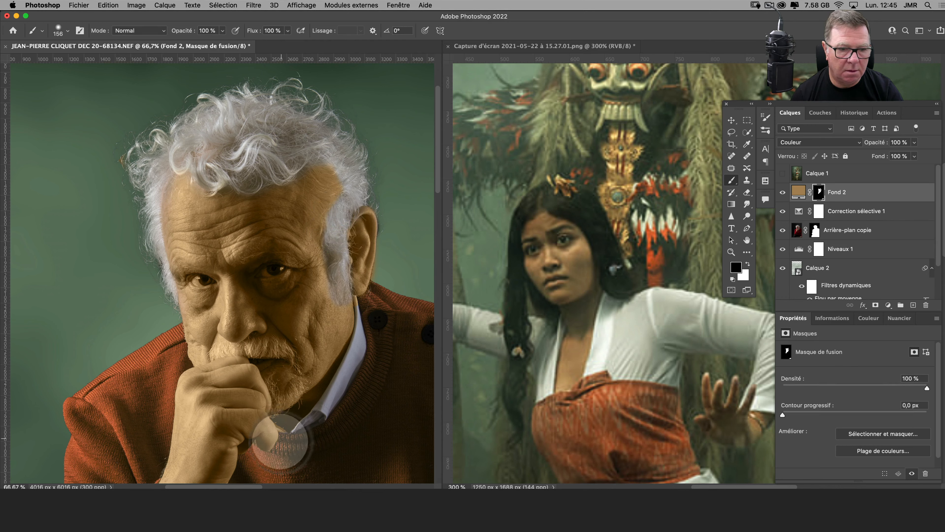
{"action": "mouse_move", "coordinate": [223, 351]}
{"action": "left_mouse_down"}
{"action": "mouse_move", "coordinate": [284, 352]}
{"action": "mouse_move", "coordinate": [292, 386]}
{"action": "mouse_move", "coordinate": [276, 402]}
{"action": "mouse_move", "coordinate": [271, 381]}
{"action": "mouse_move", "coordinate": [279, 409]}
{"action": "mouse_move", "coordinate": [301, 392]}
{"action": "mouse_move", "coordinate": [295, 362]}
{"action": "mouse_move", "coordinate": [284, 393]}
{"action": "left_mouse_up"}
{"action": "key", "text": "x"}
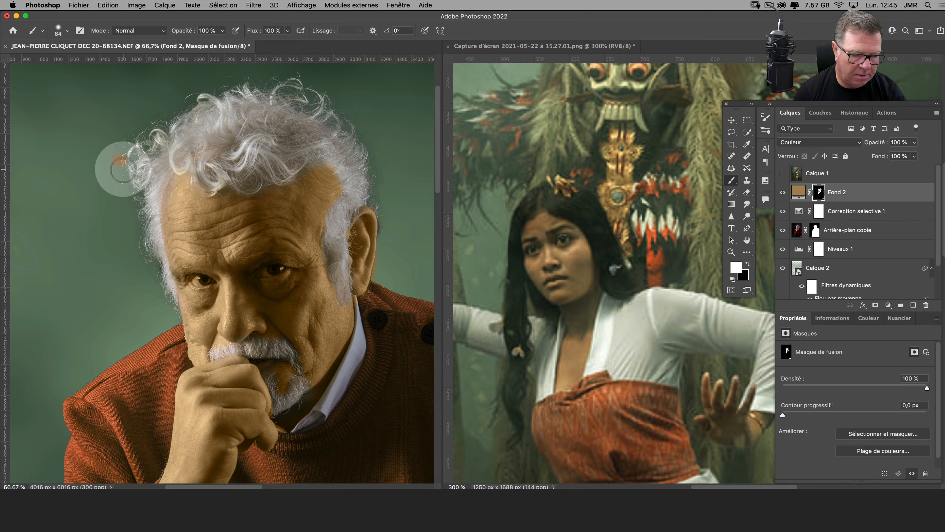
{"action": "key", "text": "x"}
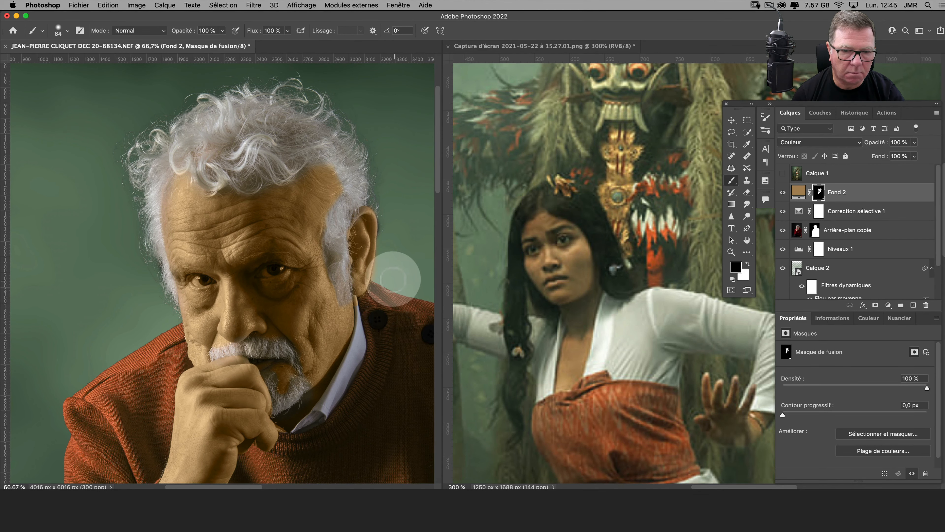
- Examine the cutout edge around the man's ear and view the Arrière-plan copie layer mask on its own
{"action": "key", "text": "super+plus"}
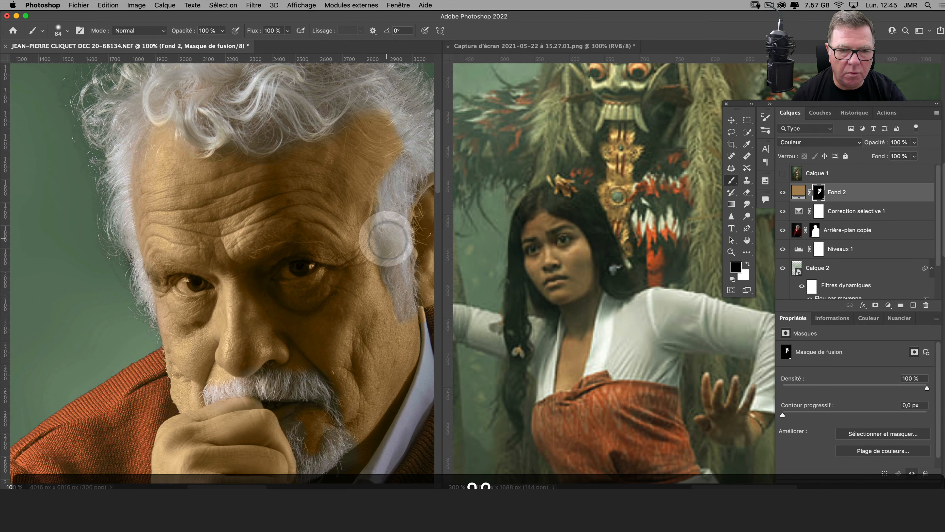
{"action": "left_click_drag", "start_coordinate": [320, 293], "coordinate": [165, 317]}
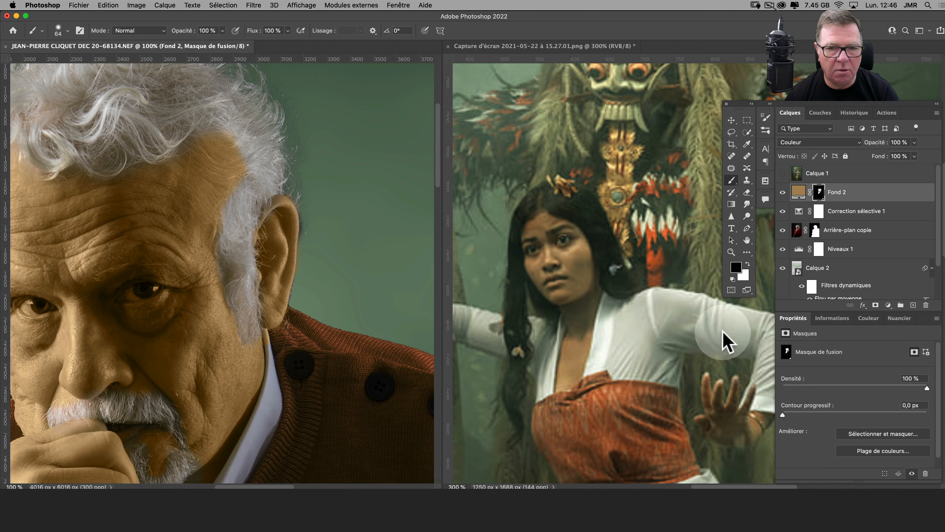
{"action": "left_click", "coordinate": [815, 231]}
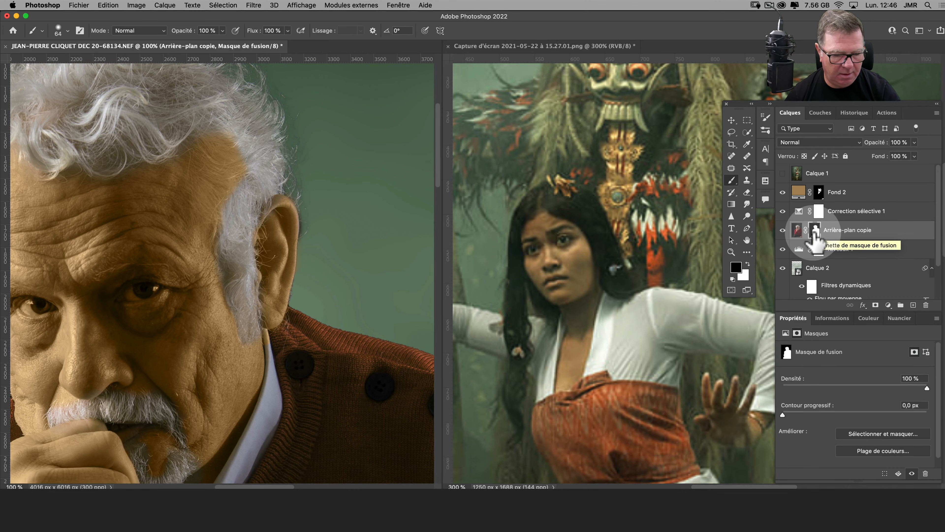
{"action": "left_click", "coordinate": [816, 239], "text": "alt"}
{"action": "left_click", "coordinate": [816, 239], "text": "alt"}
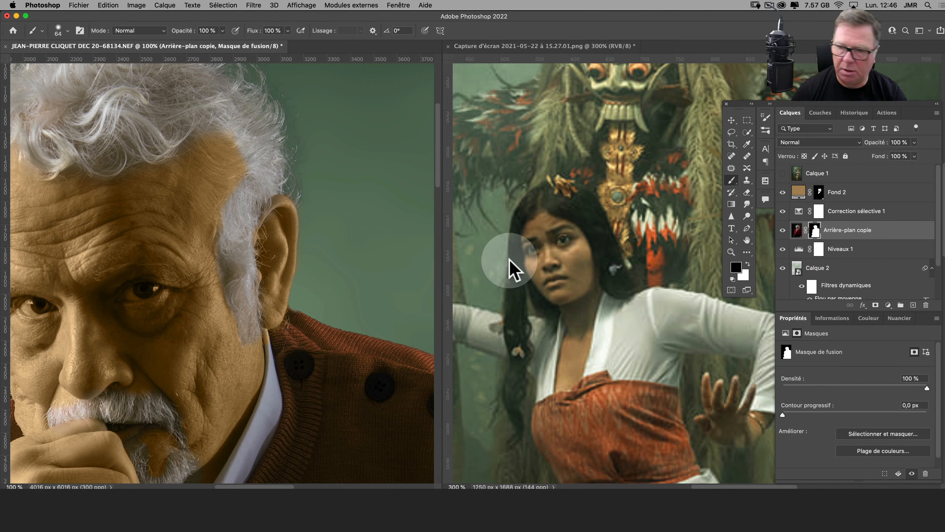
- Change the Fond 2 fill colour to ad9067, with saturation 40% and brightness 68%
{"action": "left_click", "coordinate": [799, 193]}
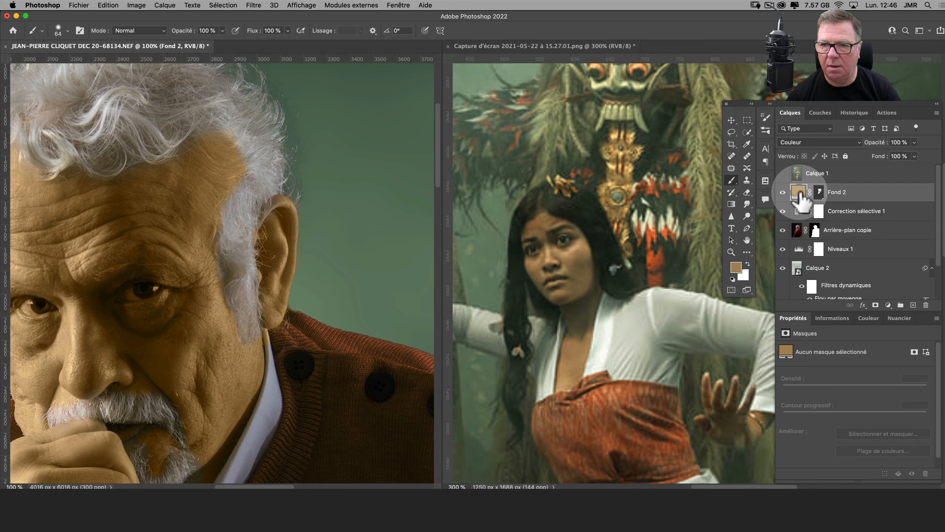
{"action": "key", "text": "super+minus"}
{"action": "key", "text": "super+minus"}
{"action": "key", "text": "super+minus"}
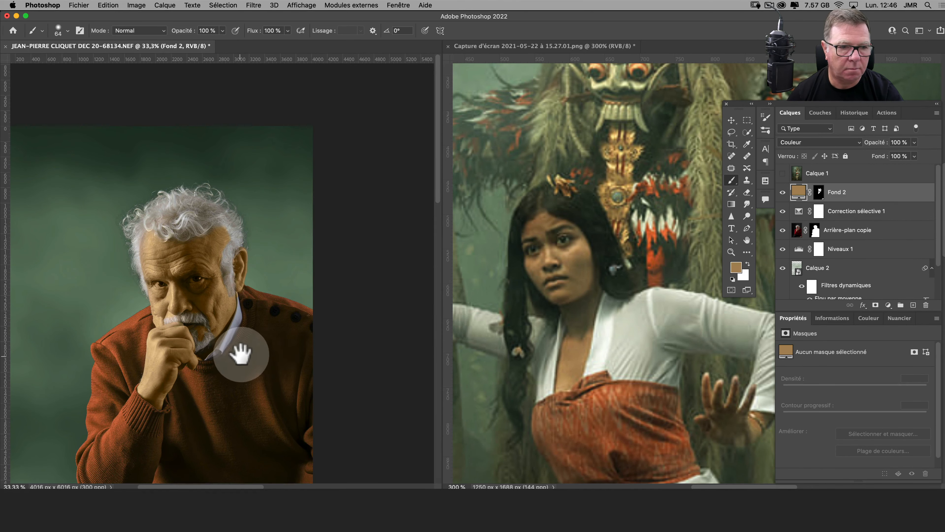
{"action": "left_click_drag", "start_coordinate": [238, 355], "coordinate": [342, 302]}
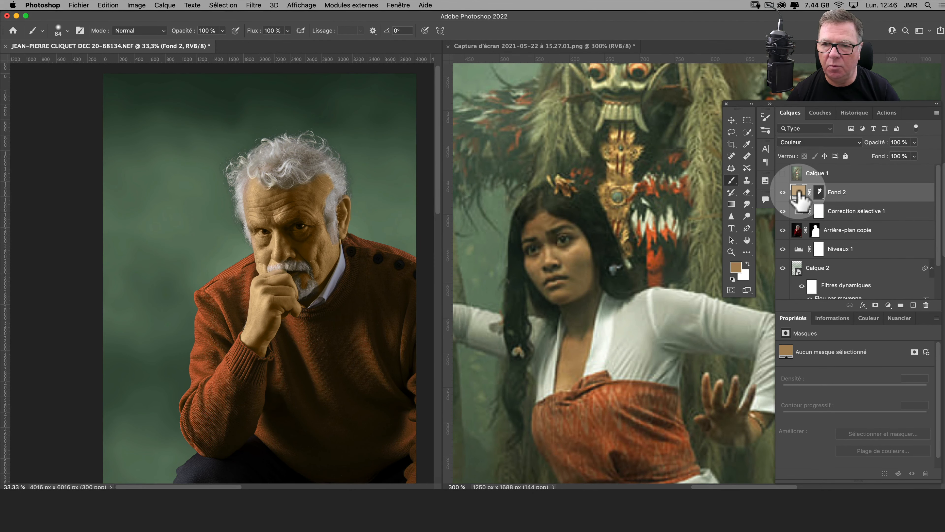
{"action": "double_click", "coordinate": [799, 192]}
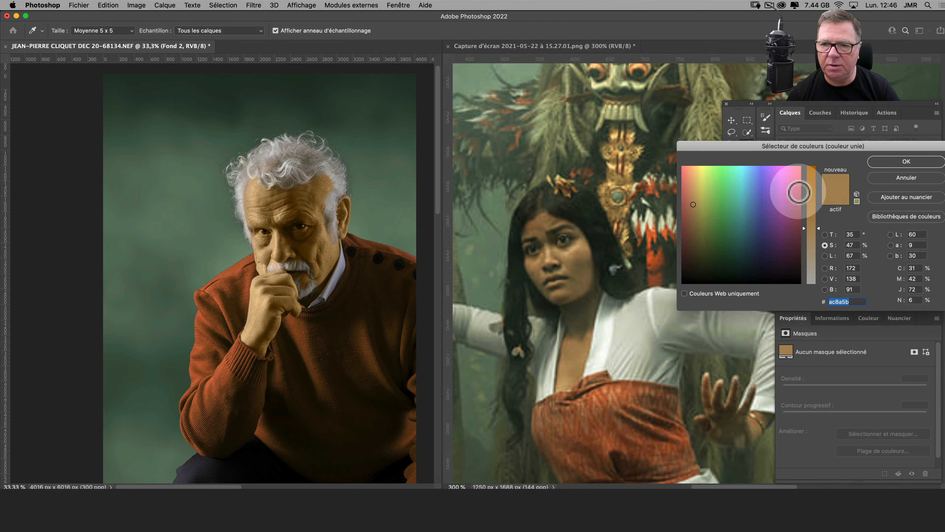
{"action": "left_click", "coordinate": [824, 255]}
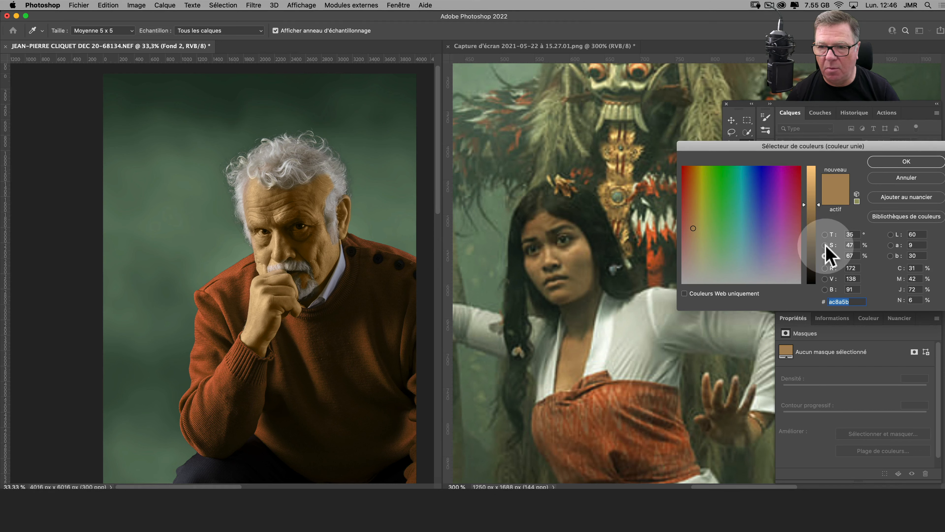
{"action": "left_click", "coordinate": [825, 244]}
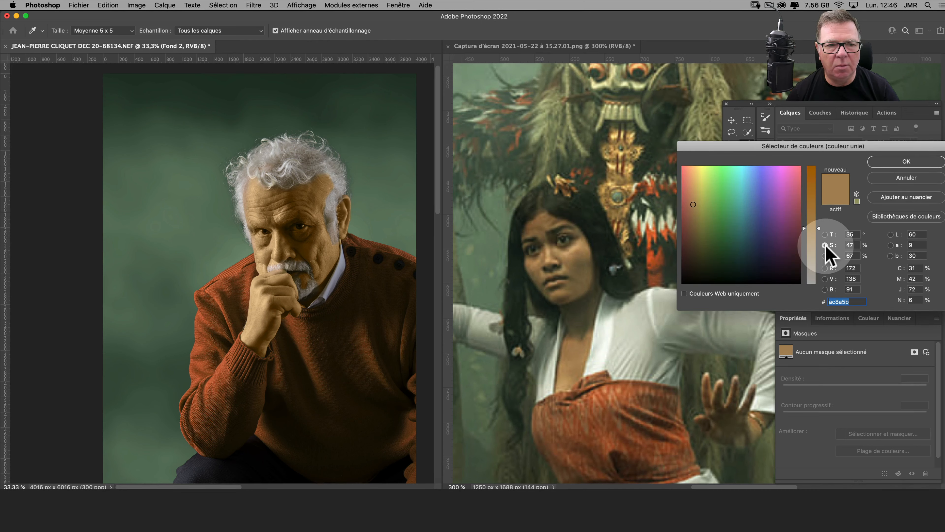
{"action": "left_click", "coordinate": [825, 255]}
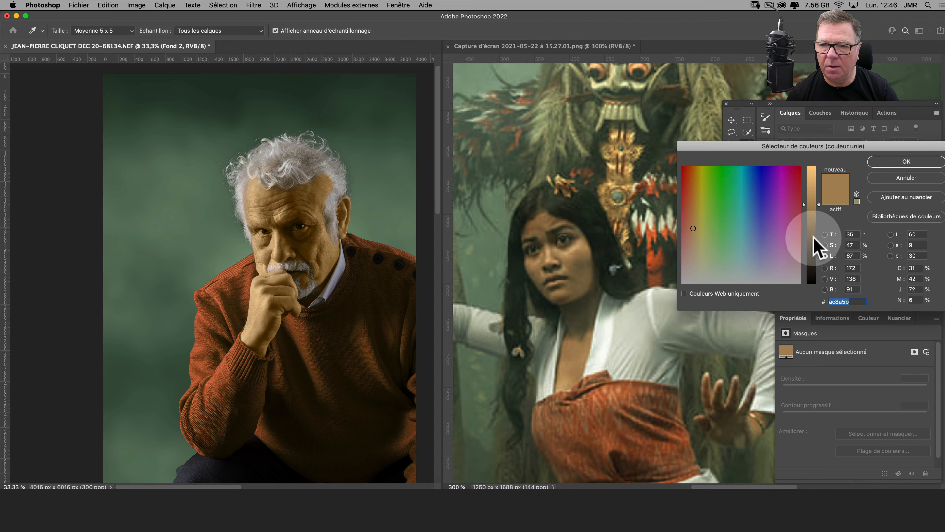
{"action": "mouse_move", "coordinate": [806, 203]}
{"action": "left_mouse_down"}
{"action": "mouse_move", "coordinate": [804, 213]}
{"action": "mouse_move", "coordinate": [804, 192]}
{"action": "mouse_move", "coordinate": [805, 204]}
{"action": "left_mouse_up"}
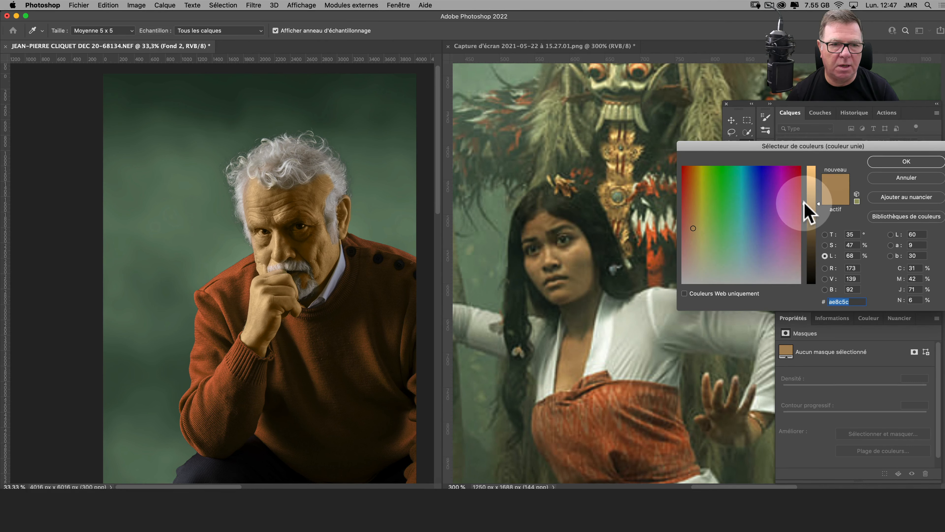
{"action": "left_click", "coordinate": [824, 245]}
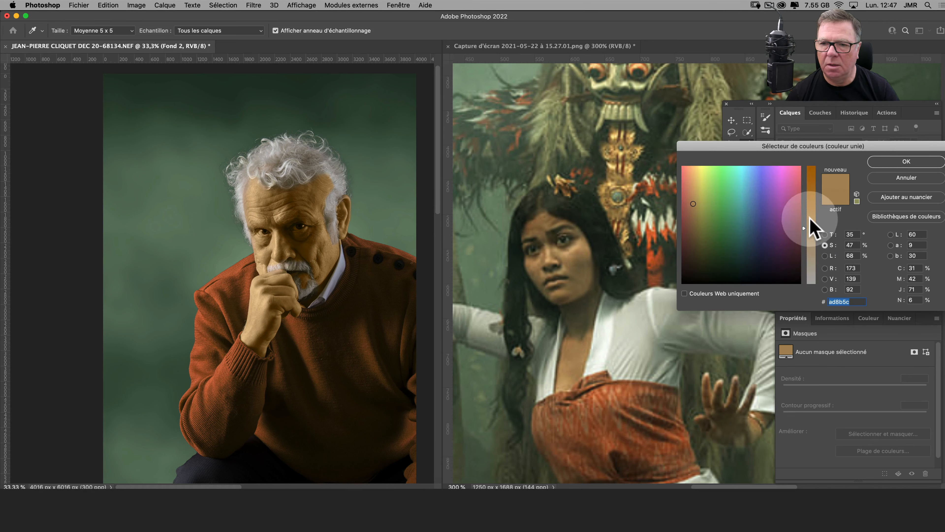
{"action": "mouse_move", "coordinate": [805, 228]}
{"action": "left_mouse_down"}
{"action": "mouse_move", "coordinate": [805, 212]}
{"action": "mouse_move", "coordinate": [805, 233]}
{"action": "left_mouse_up"}
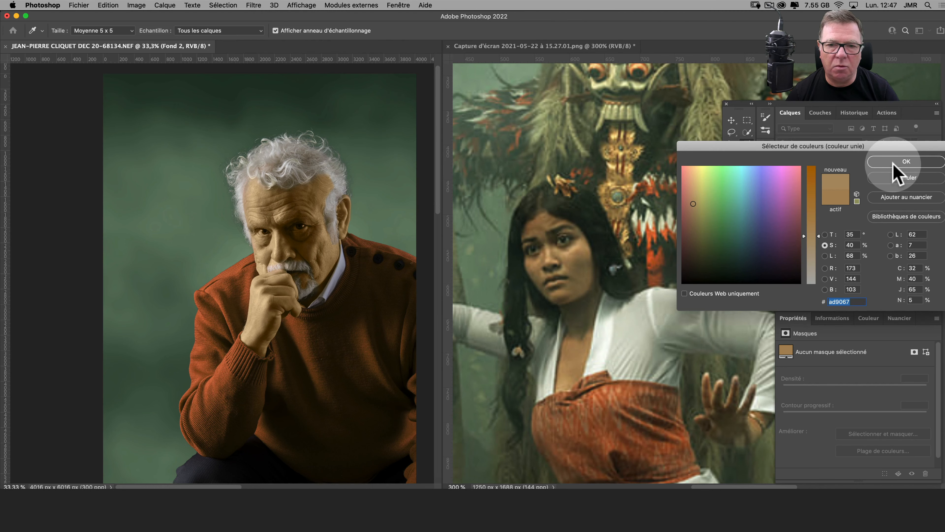
{"action": "left_click", "coordinate": [906, 161]}
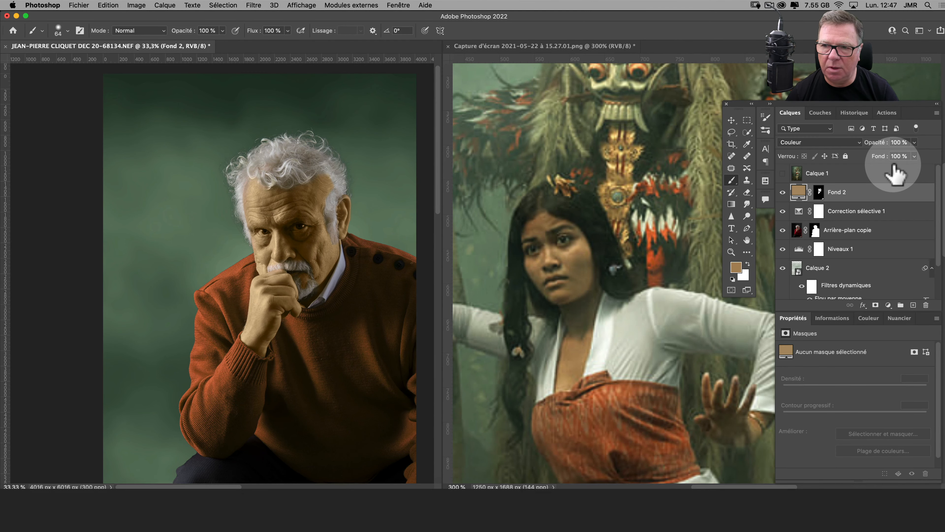
- Compare the whole portrait with the whole forest reference image side by side
{"action": "left_click", "coordinate": [603, 46]}
{"action": "key", "text": "super+0"}
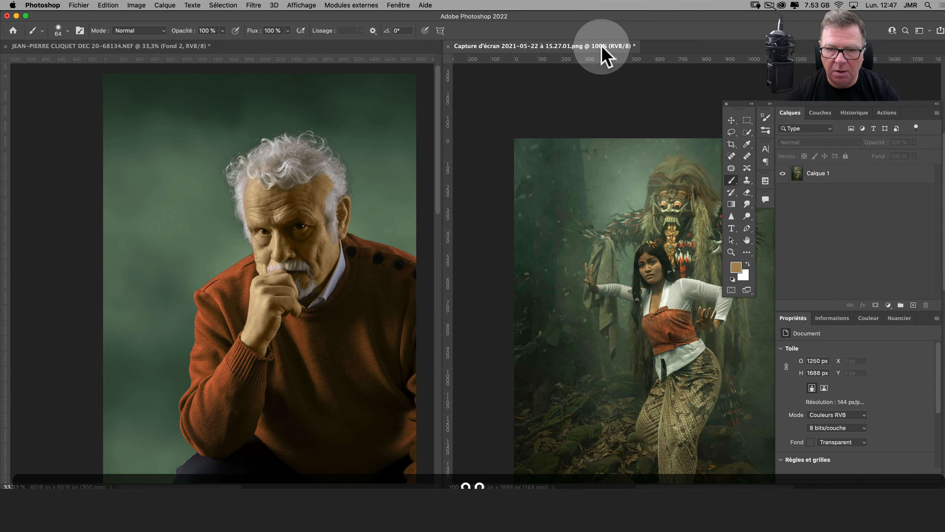
{"action": "left_click_drag", "start_coordinate": [611, 281], "coordinate": [537, 235]}
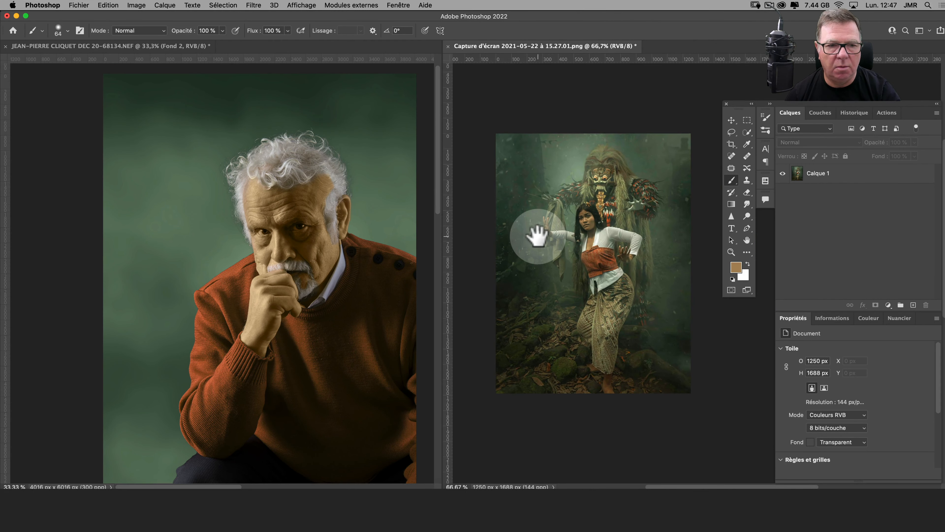
{"action": "left_click", "coordinate": [197, 46]}
{"action": "key", "text": "super+minus"}
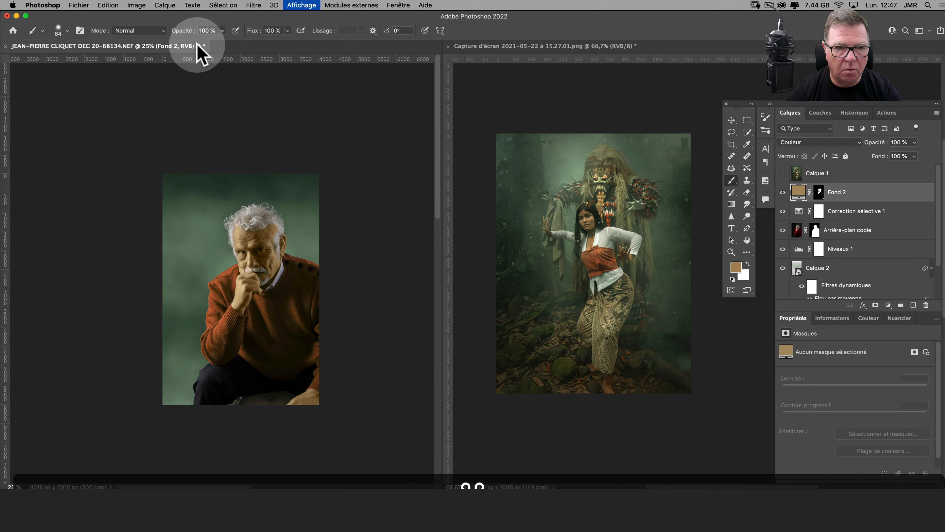
{"action": "mouse_move", "coordinate": [194, 268]}
{"action": "left_mouse_down"}
{"action": "mouse_move", "coordinate": [302, 245]}
{"action": "mouse_move", "coordinate": [291, 220]}
{"action": "mouse_move", "coordinate": [279, 229]}
{"action": "left_mouse_up"}
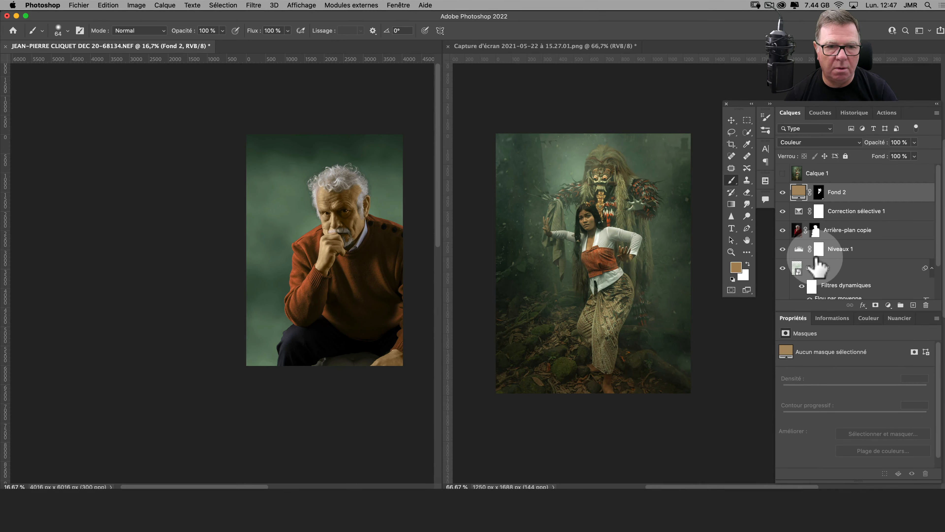
- In Correction sélective 1, set the reds (Rouges) to Cyan +22%, Magenta -63% and Jaune -18%
{"action": "scroll", "coordinate": [818, 261], "scroll_direction": "down", "scroll_amount": 3}
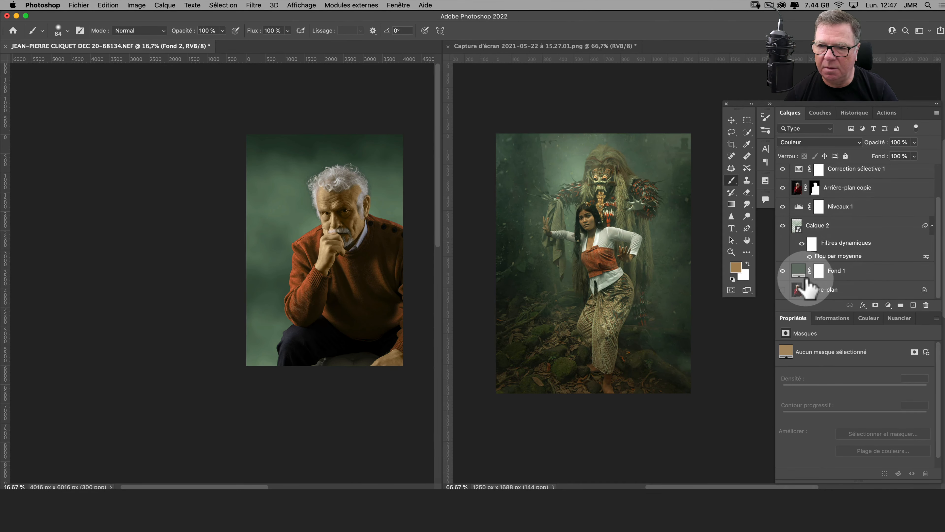
{"action": "scroll", "coordinate": [807, 274], "scroll_direction": "up", "scroll_amount": 3}
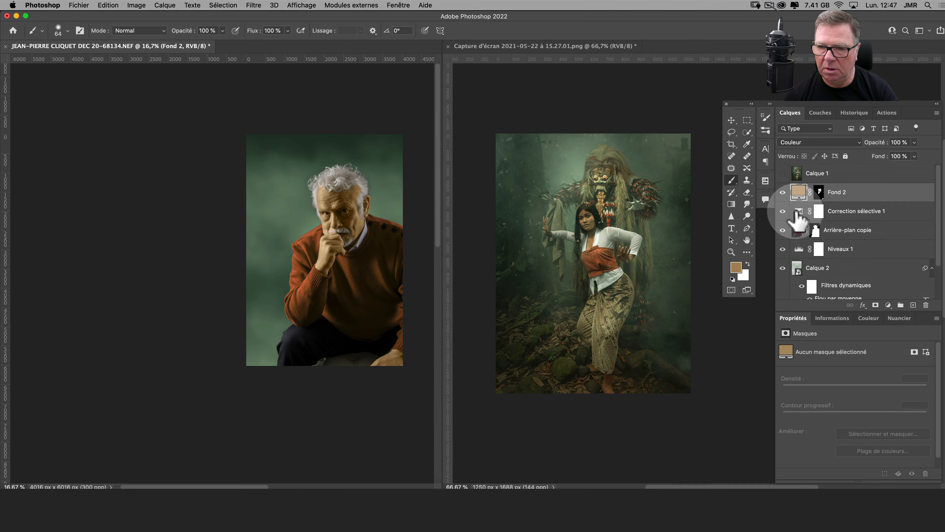
{"action": "left_click", "coordinate": [797, 212]}
{"action": "left_click_drag", "start_coordinate": [814, 399], "coordinate": [810, 399]}
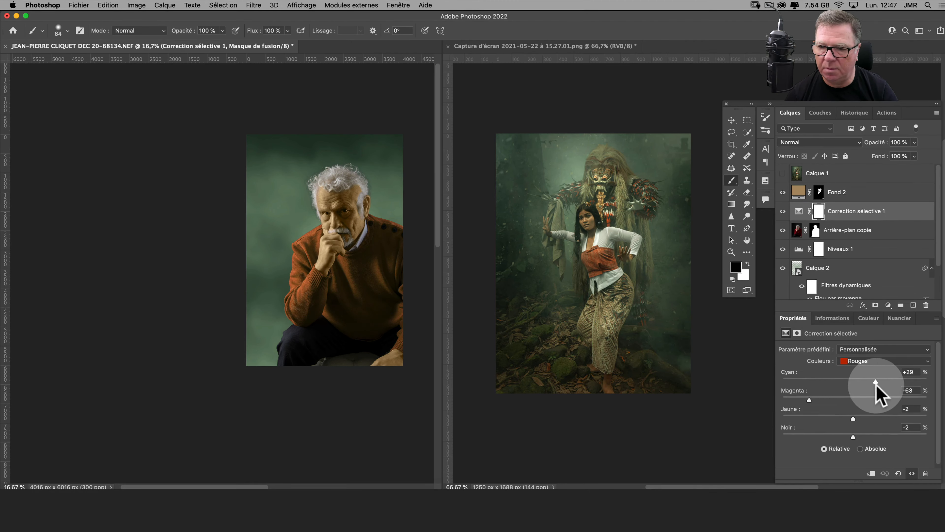
{"action": "left_click_drag", "start_coordinate": [875, 382], "coordinate": [865, 380]}
{"action": "left_click_drag", "start_coordinate": [865, 381], "coordinate": [870, 388]}
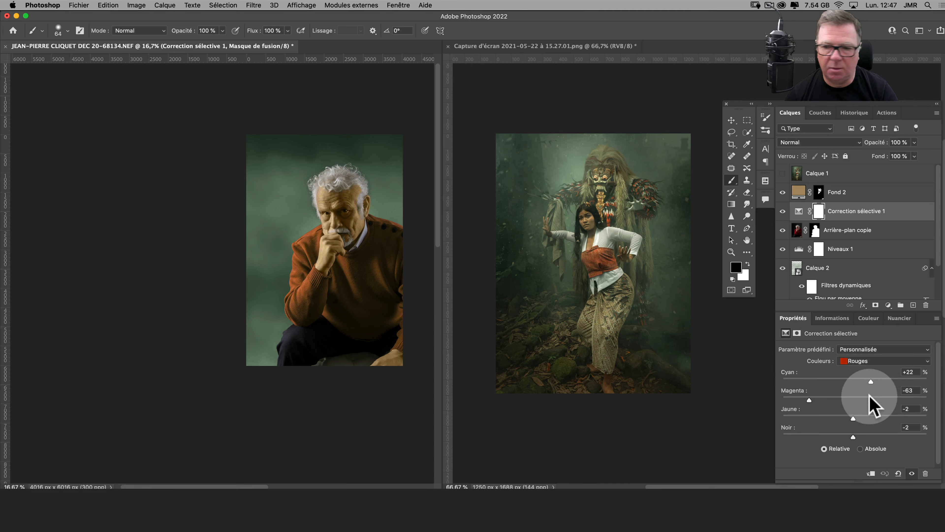
{"action": "mouse_move", "coordinate": [854, 418]}
{"action": "left_mouse_down"}
{"action": "mouse_move", "coordinate": [863, 419]}
{"action": "mouse_move", "coordinate": [843, 418]}
{"action": "left_mouse_up"}
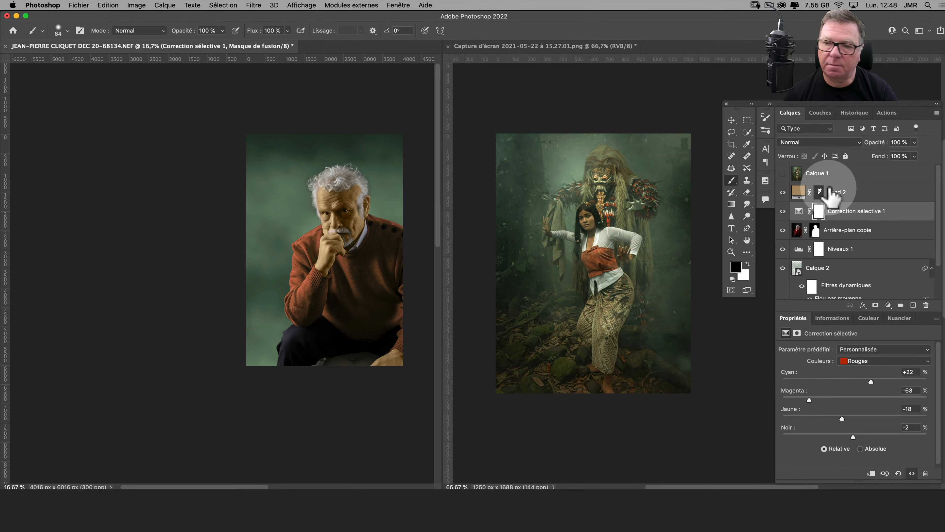
- Add a colour lookup adjustment (Correspondance de couleur) above Fond 2 with the Bleach Bypass.look 3D LUT at 26% opacity
{"action": "left_click", "coordinate": [844, 201]}
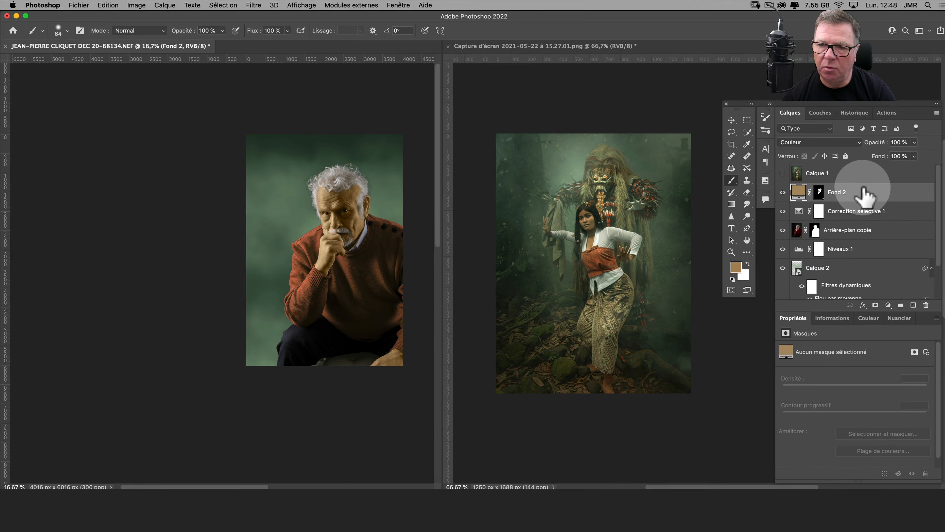
{"action": "left_click", "coordinate": [888, 305]}
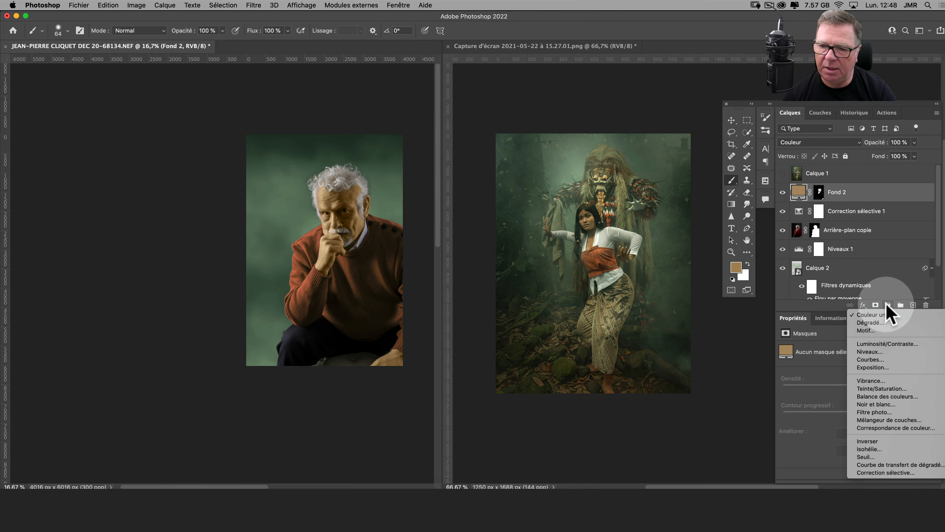
{"action": "left_click", "coordinate": [901, 428]}
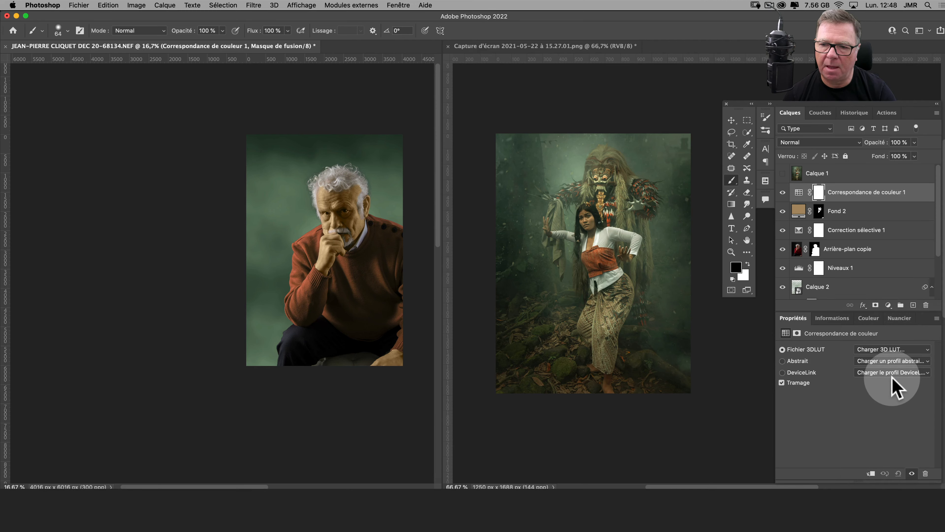
{"action": "left_click", "coordinate": [893, 351]}
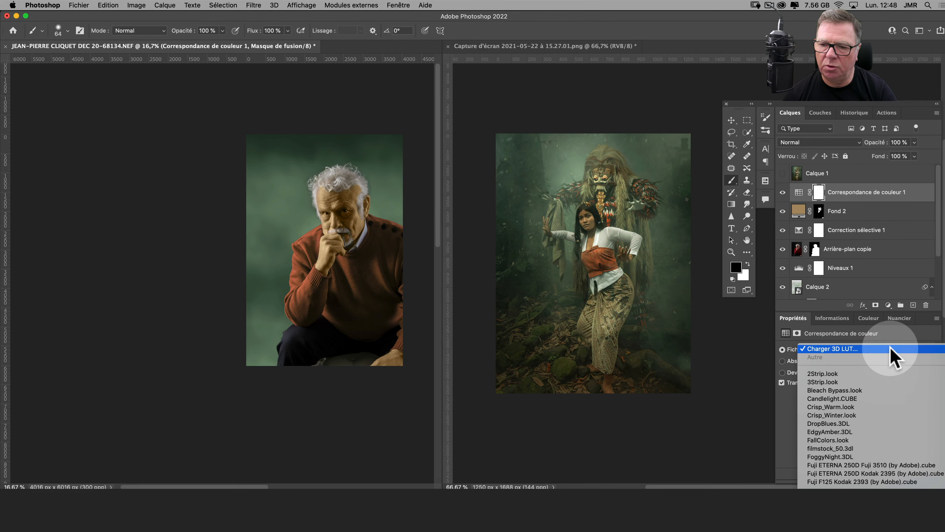
{"action": "left_click", "coordinate": [888, 390]}
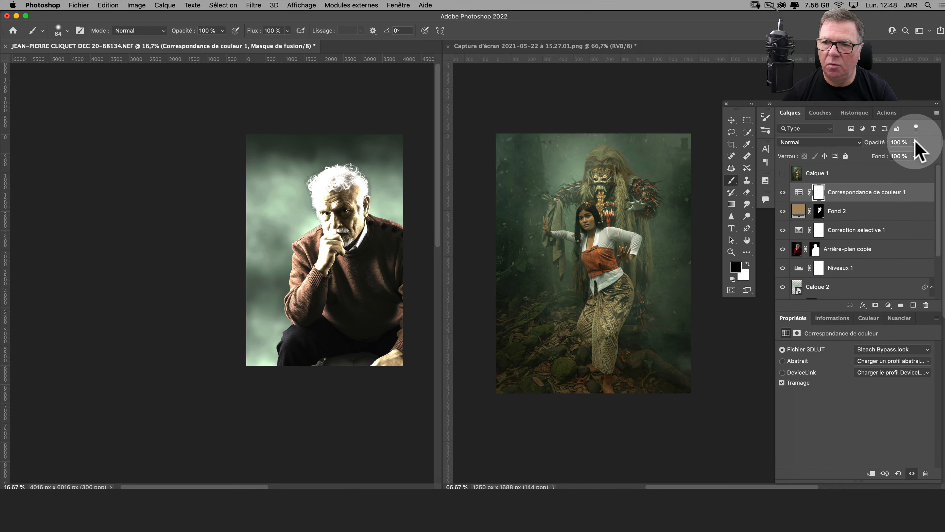
{"action": "left_click_drag", "start_coordinate": [915, 142], "coordinate": [883, 154]}
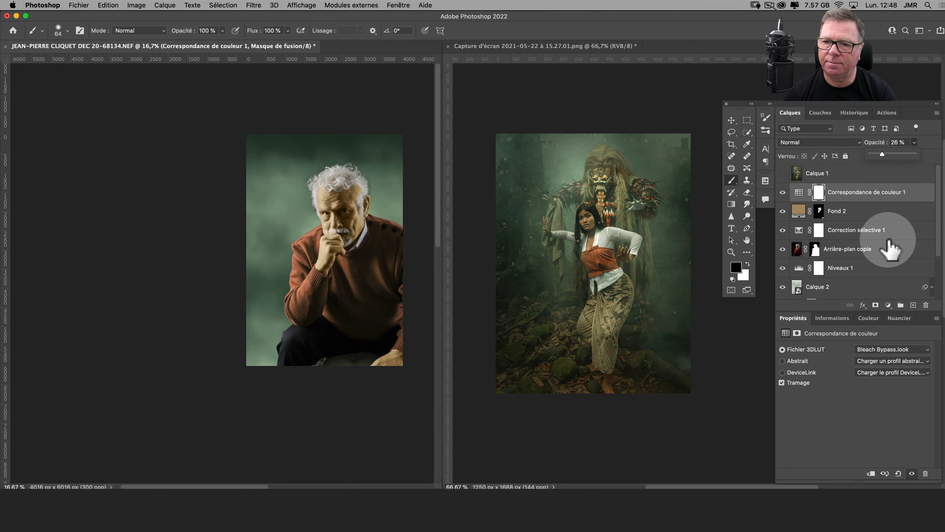
- Rename the colour lookup layer as chemise and fill its layer mask with black
{"action": "double_click", "coordinate": [870, 191]}
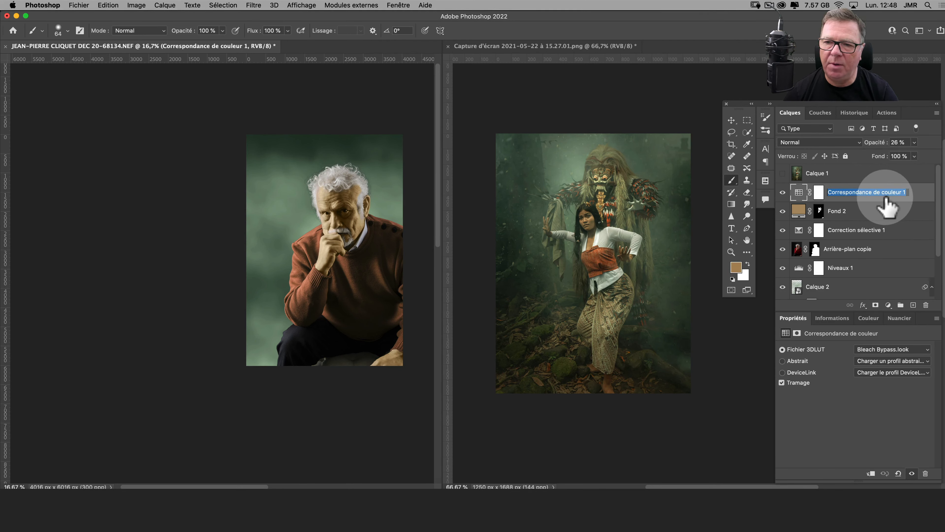
{"action": "type", "text": "chemi"}
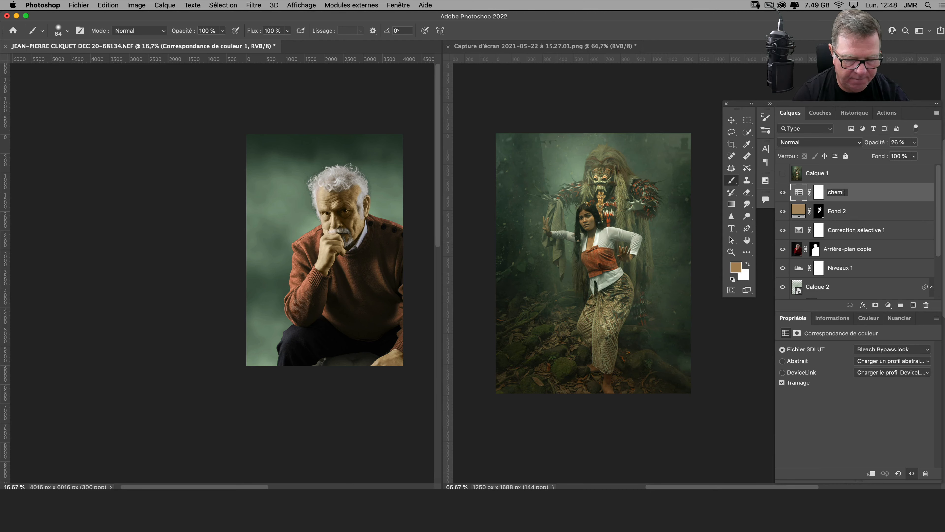
{"action": "type", "text": "se"}
{"action": "key", "text": "Return"}
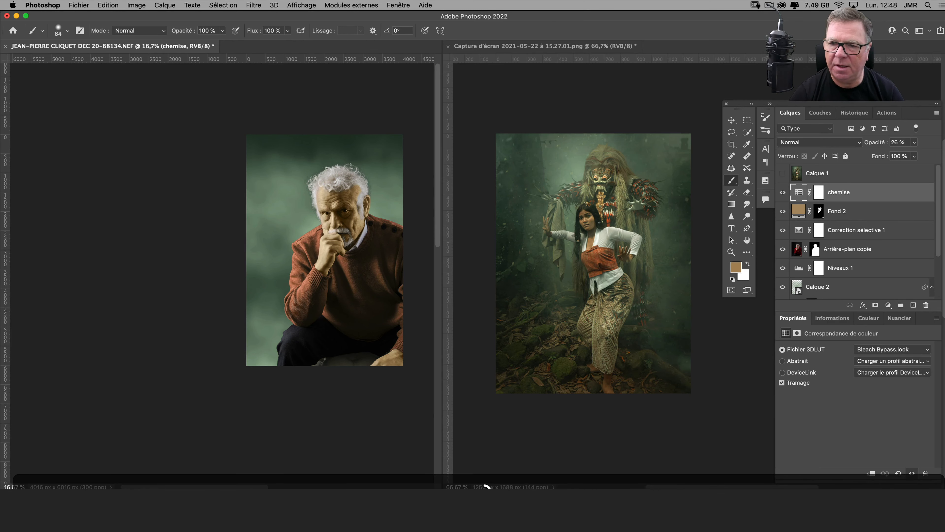
{"action": "left_click", "coordinate": [820, 193]}
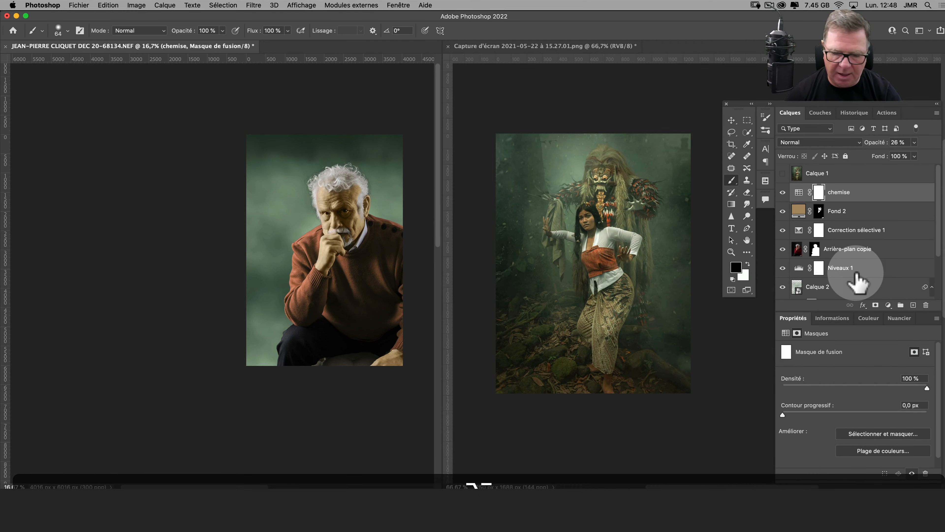
{"action": "key", "text": "alt+BackSpace"}
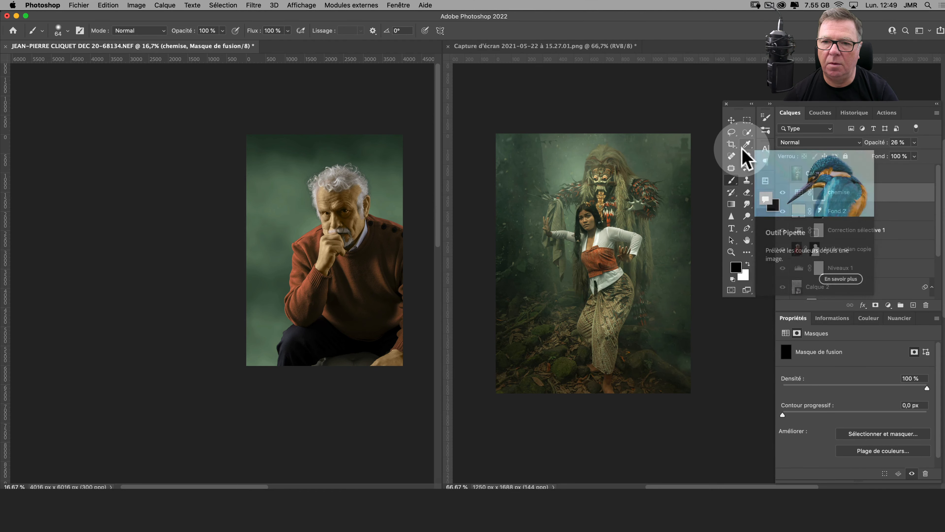
- Select the man's white shirt collar with the Quick Selection tool
{"action": "left_click", "coordinate": [747, 132]}
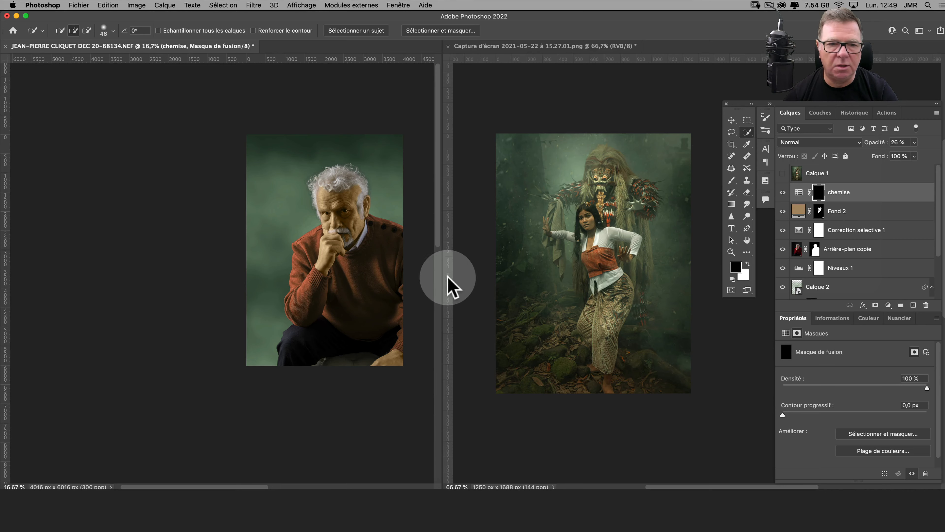
{"action": "key", "text": "super+plus"}
{"action": "key", "text": "super+plus"}
{"action": "key", "text": "super+plus"}
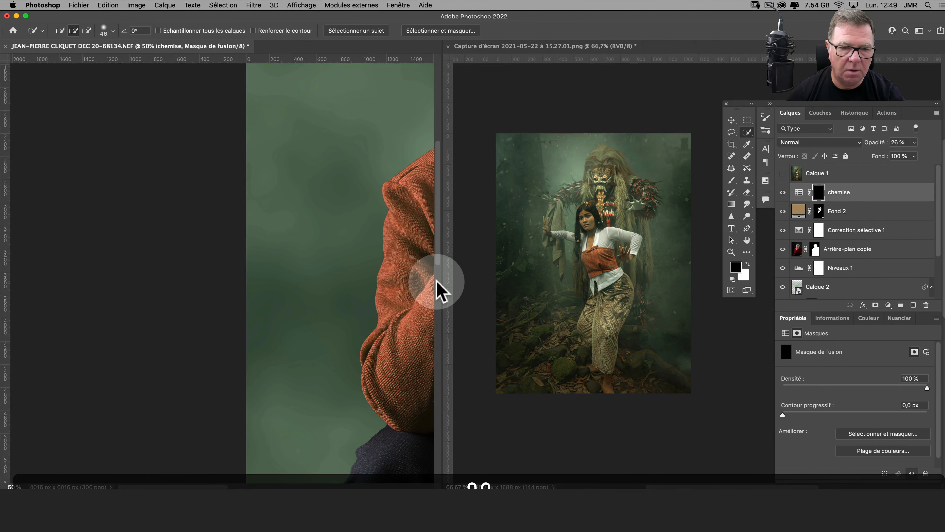
{"action": "left_click_drag", "start_coordinate": [362, 303], "coordinate": [46, 323]}
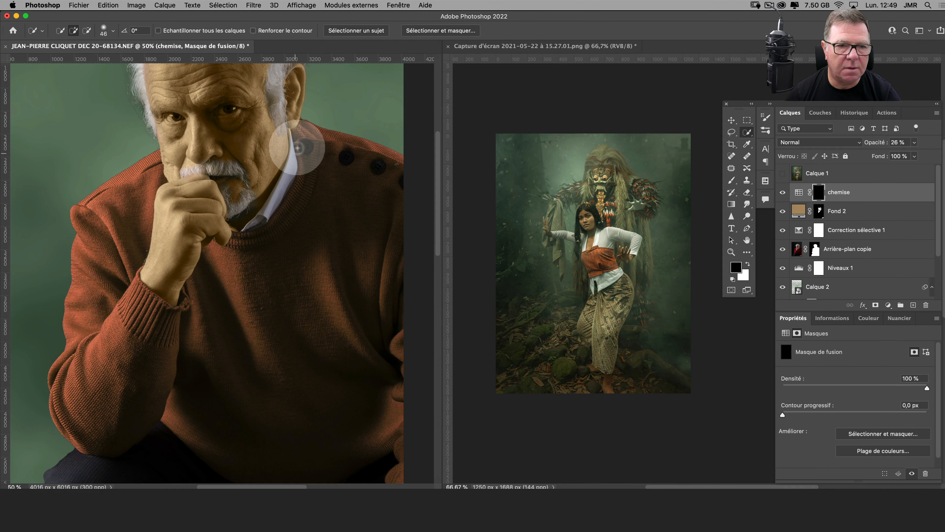
{"action": "mouse_move", "coordinate": [291, 158]}
{"action": "left_mouse_down"}
{"action": "mouse_move", "coordinate": [267, 210]}
{"action": "mouse_move", "coordinate": [245, 225]}
{"action": "left_mouse_up"}
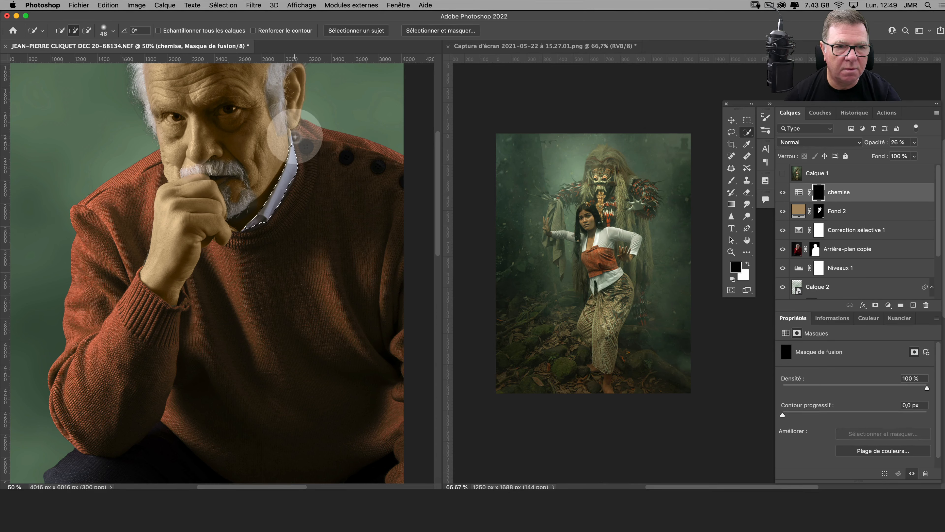
{"action": "key", "text": "super+plus"}
{"action": "key", "text": "super+plus"}
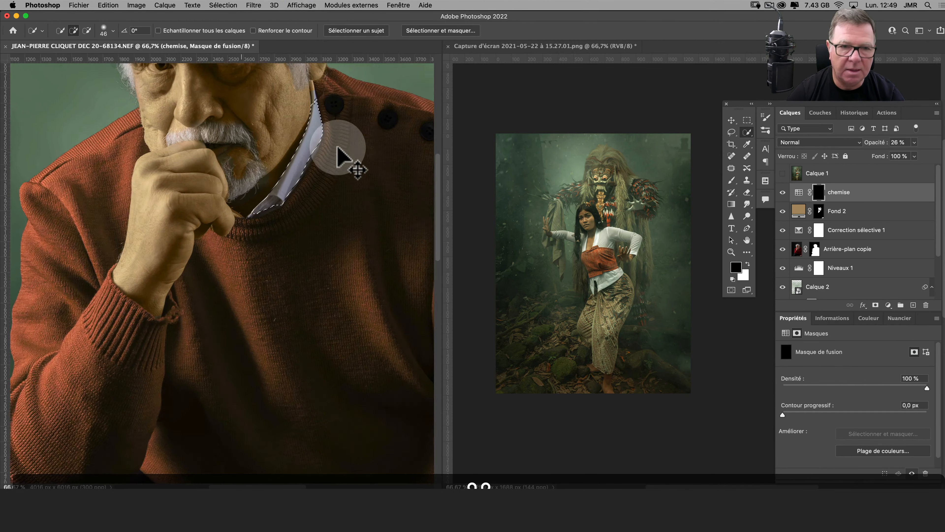
{"action": "left_click_drag", "start_coordinate": [337, 143], "coordinate": [271, 363]}
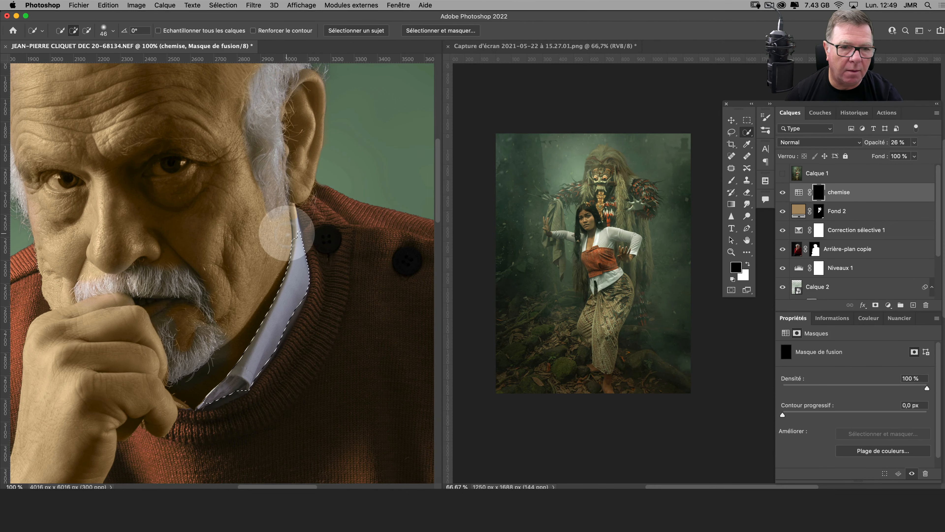
- Paint black on the Fond 2 mask over the upper tip of the shirt collar, and deselect the collar
{"action": "left_click", "coordinate": [818, 211]}
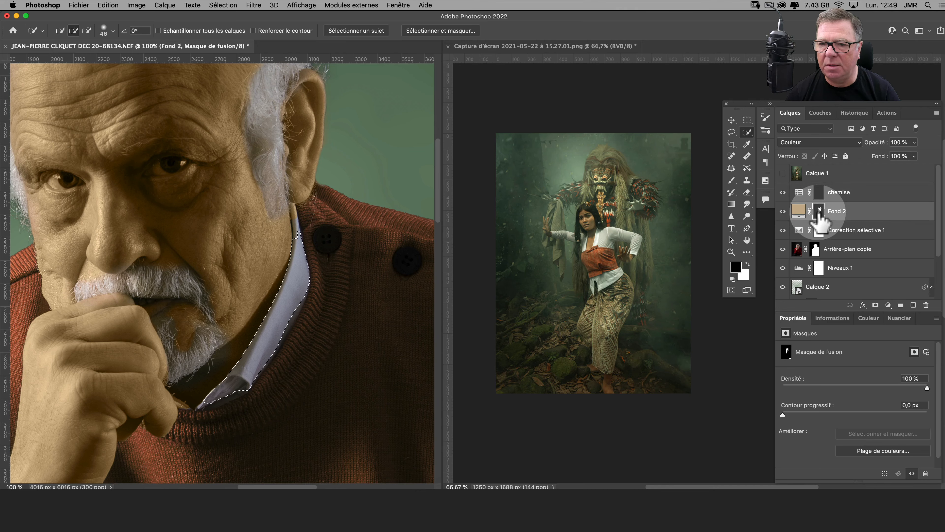
{"action": "left_click", "coordinate": [731, 182]}
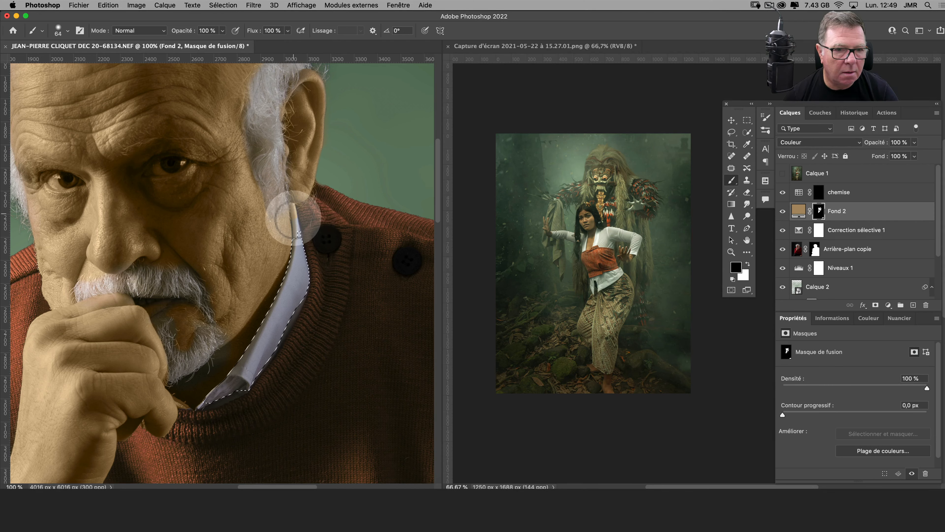
{"action": "key", "text": "super+d"}
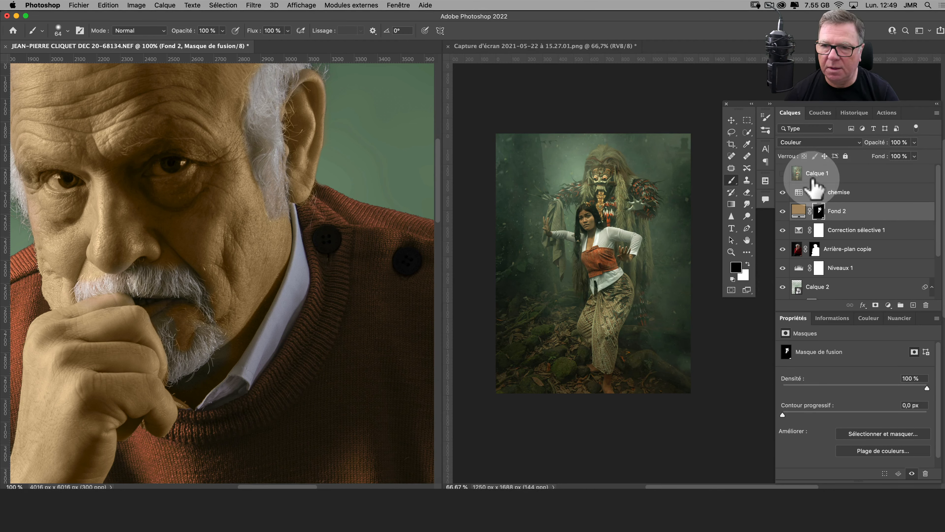
- Reselect the shirt collar up to its narrow upper tip, fill it with white on the chemise mask, and deselect
{"action": "left_click", "coordinate": [819, 194]}
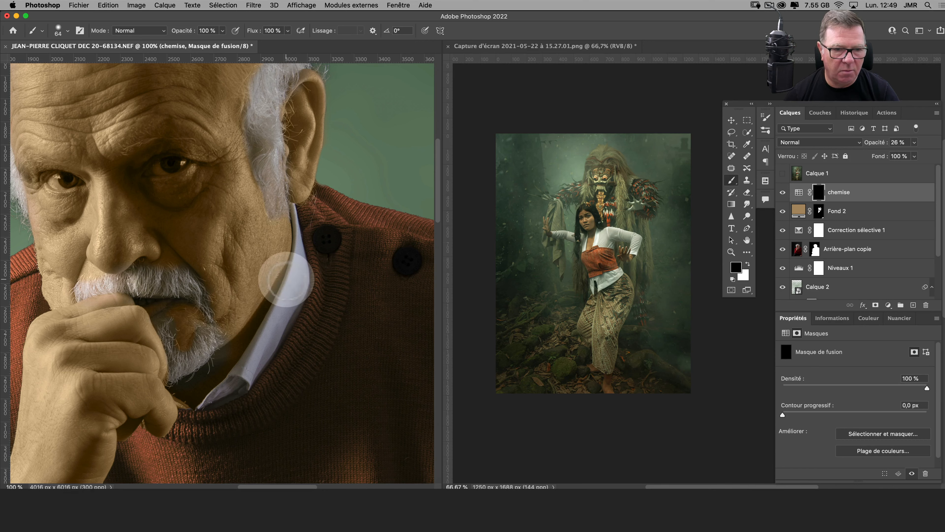
{"action": "left_click", "coordinate": [746, 131]}
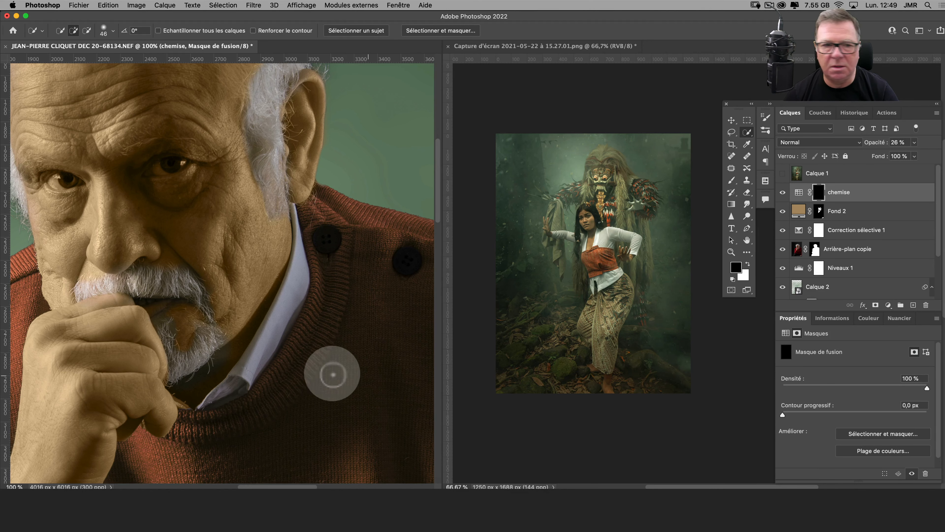
{"action": "left_click_drag", "start_coordinate": [244, 359], "coordinate": [190, 395]}
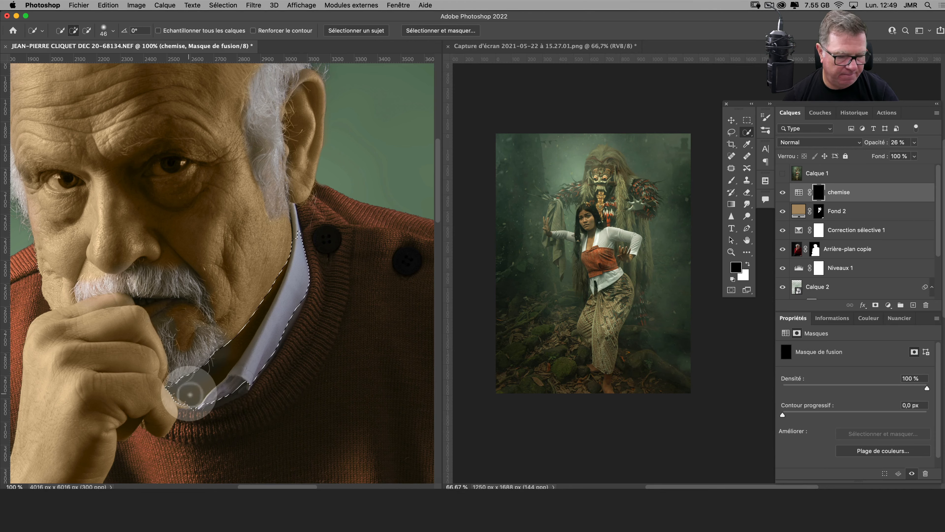
{"action": "key", "text": "super+z"}
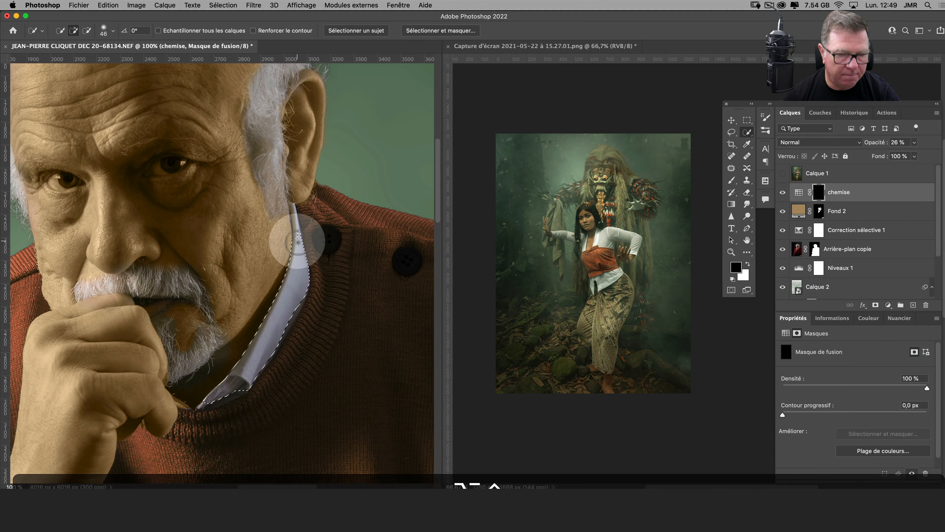
{"action": "left_click", "coordinate": [292, 210]}
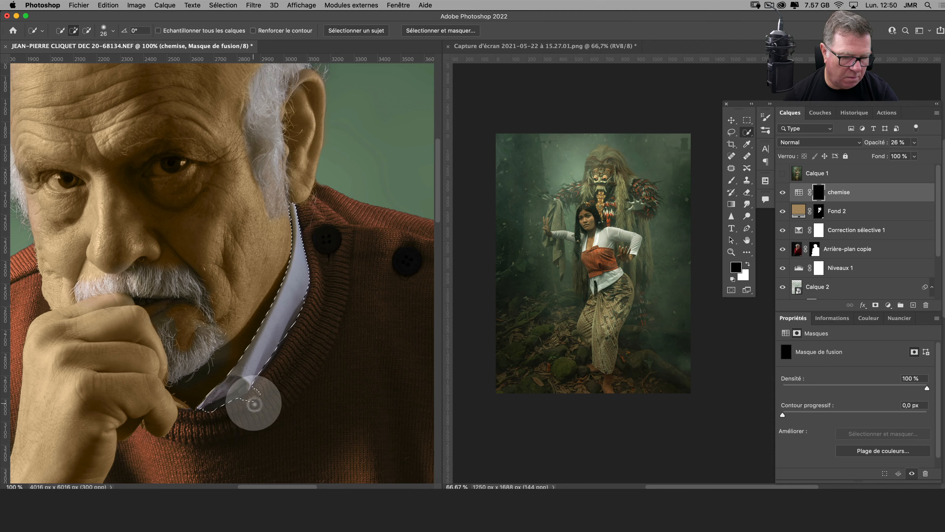
{"action": "key", "text": "alt"}
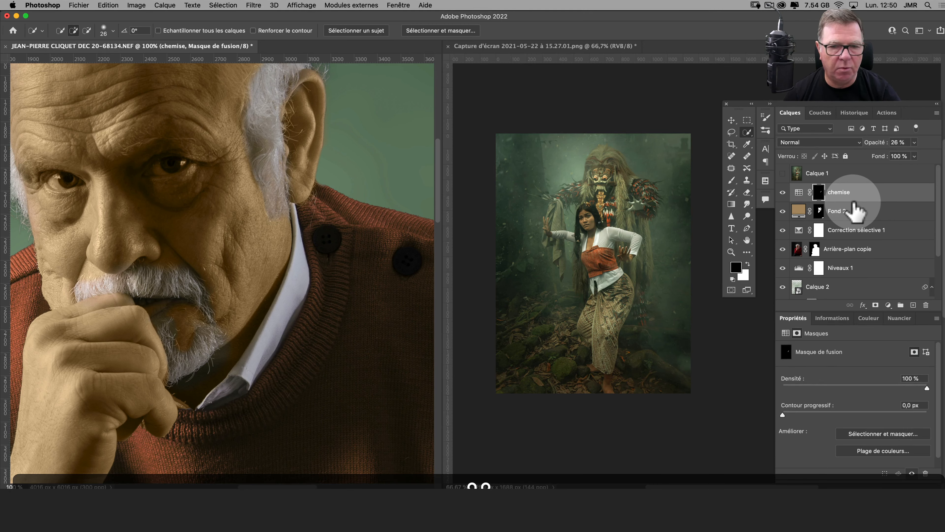
- Set the chemise layer's opacity to 48% and check the collar against the whole portrait
{"action": "left_click", "coordinate": [915, 142]}
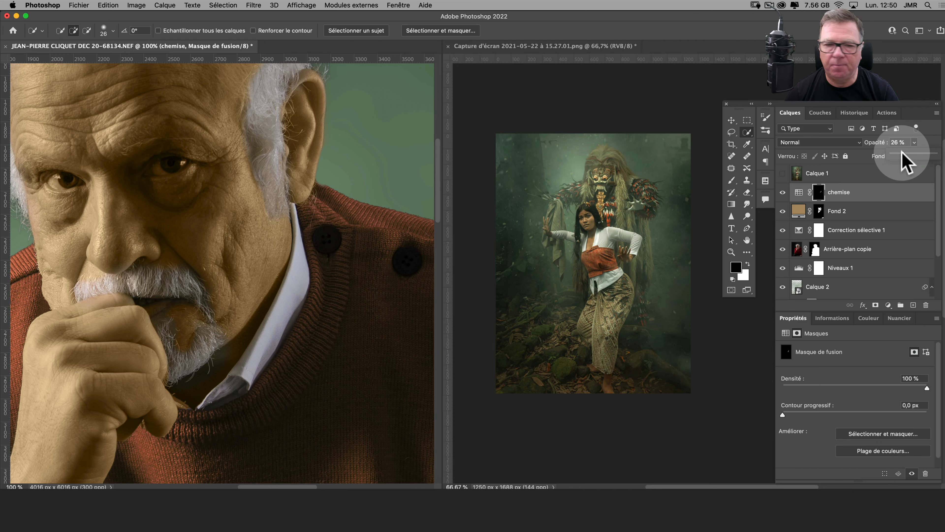
{"action": "mouse_move", "coordinate": [903, 153]}
{"action": "left_mouse_down"}
{"action": "mouse_move", "coordinate": [925, 154]}
{"action": "mouse_move", "coordinate": [904, 154]}
{"action": "mouse_move", "coordinate": [913, 154]}
{"action": "left_mouse_up"}
{"action": "key", "text": "super+minus"}
{"action": "key", "text": "super+minus"}
{"action": "key", "text": "super+minus"}
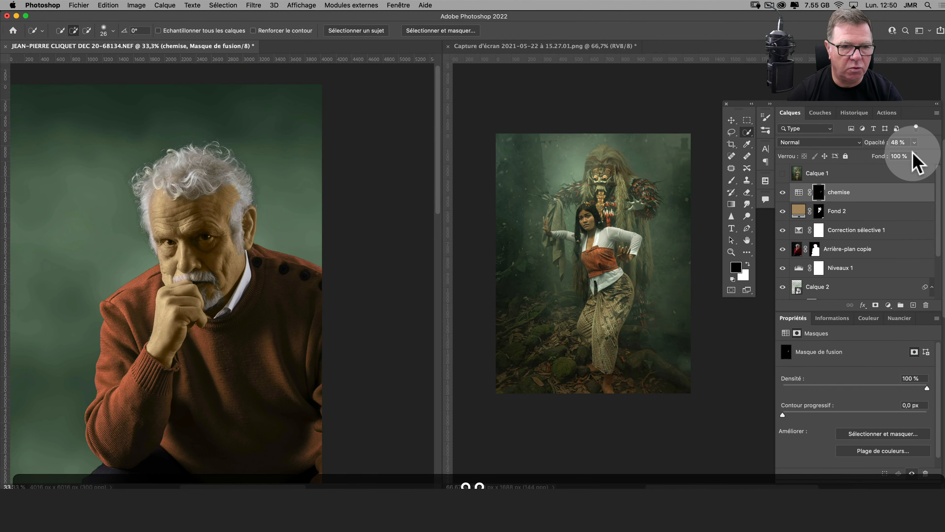
{"action": "left_click_drag", "start_coordinate": [250, 257], "coordinate": [327, 275]}
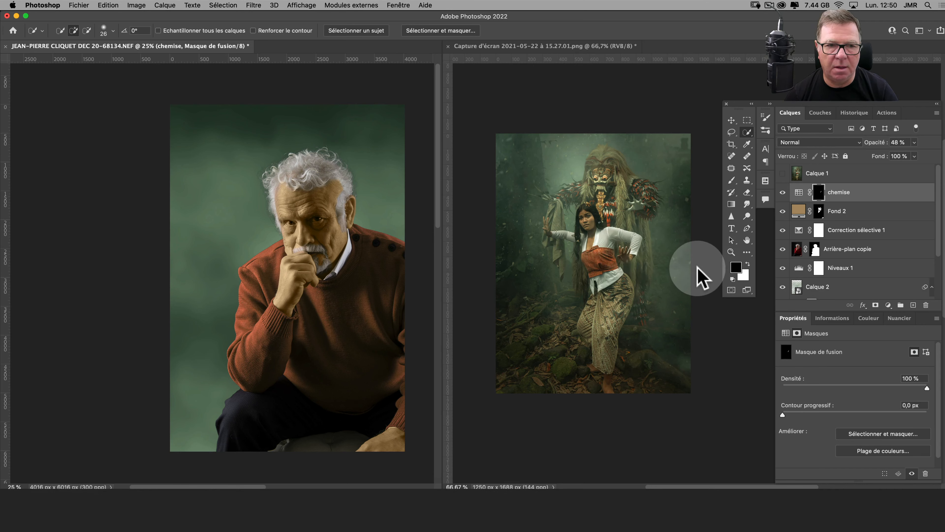
- Duplicate the chemise layer and paint the copy's mask completely black with a large brush
{"action": "left_click", "coordinate": [891, 196]}
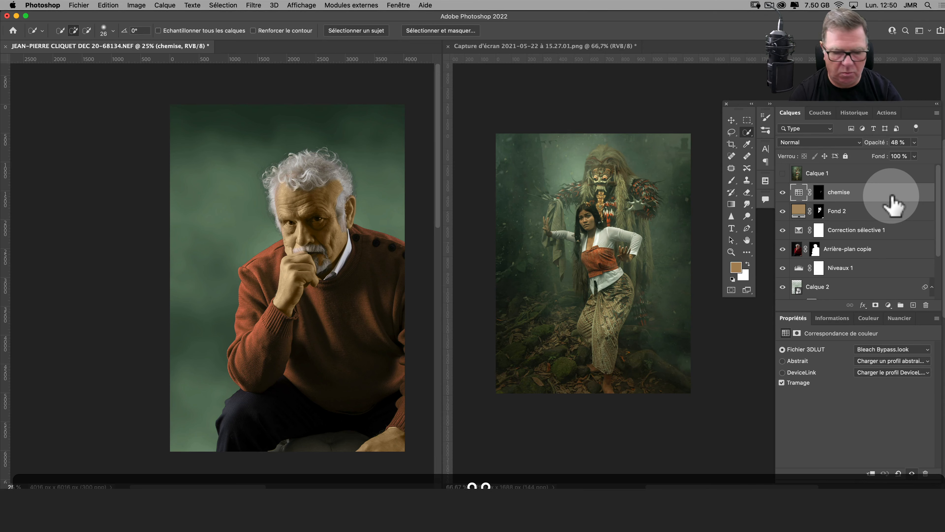
{"action": "key", "text": "super+j"}
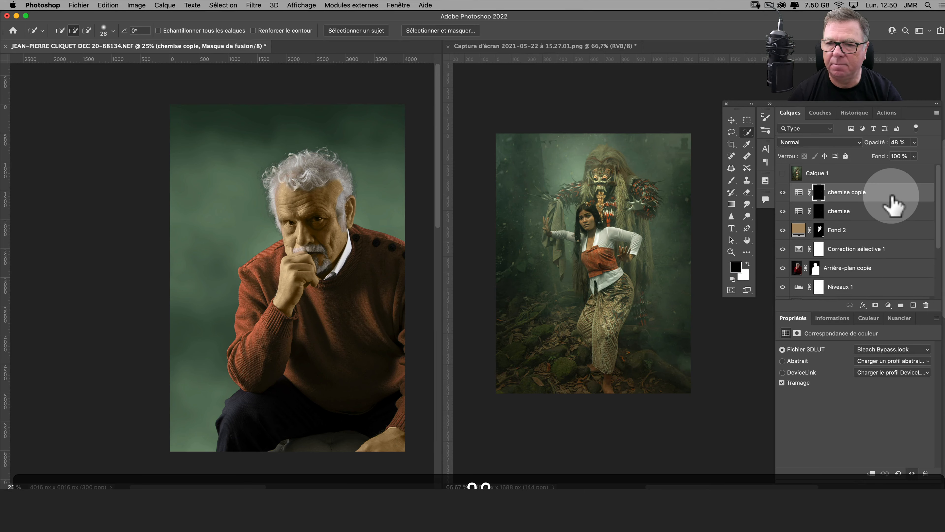
{"action": "left_click", "coordinate": [819, 192]}
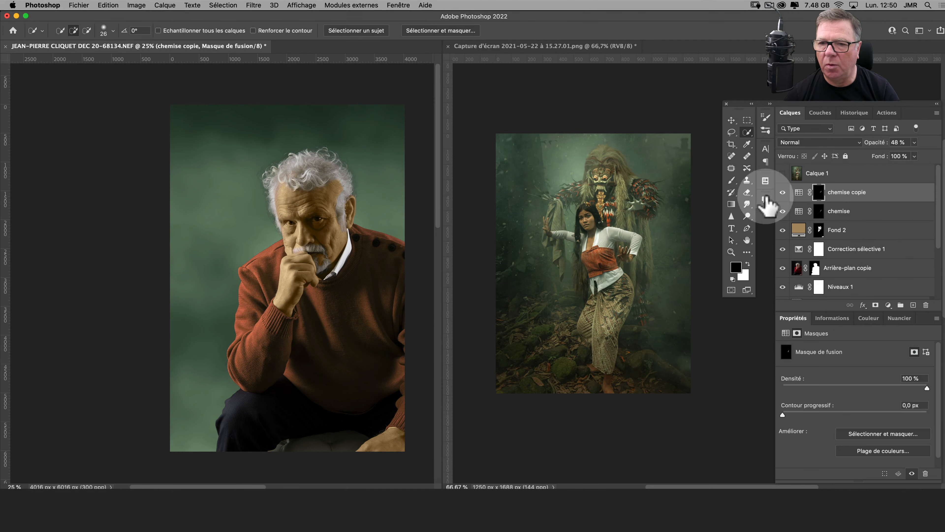
{"action": "left_click", "coordinate": [732, 181]}
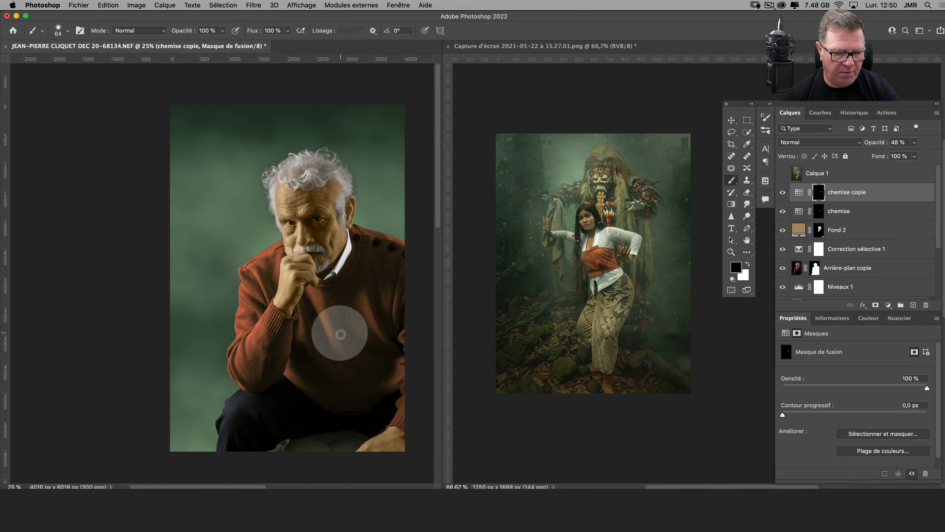
{"action": "left_click_drag", "start_coordinate": [328, 334], "coordinate": [349, 331], "text": "ctrl+alt"}
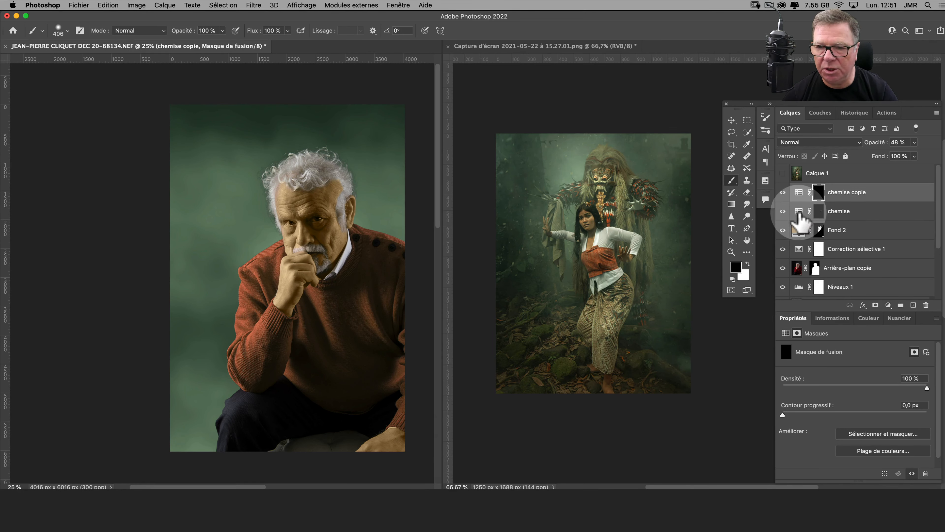
{"action": "left_click_drag", "start_coordinate": [818, 211], "coordinate": [825, 198]}
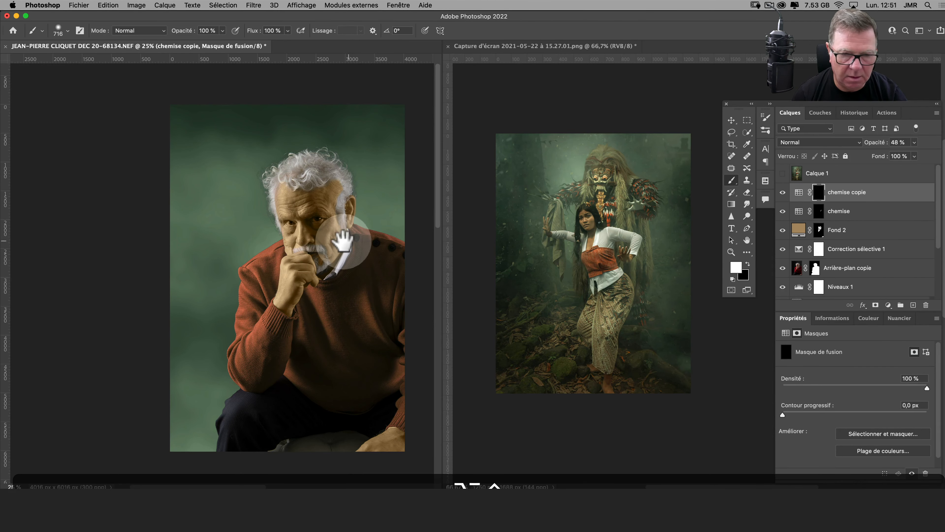
- Paint the hair with white on the chemise copie mask, then set the layer's opacity to 21% and compare it on and off
{"action": "left_click_drag", "start_coordinate": [342, 240], "coordinate": [324, 328]}
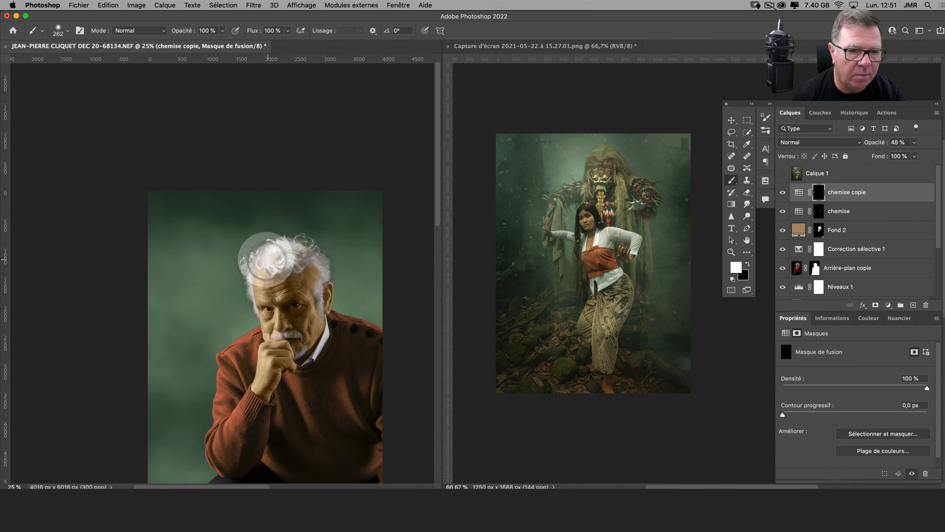
{"action": "mouse_move", "coordinate": [307, 254]}
{"action": "left_mouse_down"}
{"action": "mouse_move", "coordinate": [300, 273]}
{"action": "mouse_move", "coordinate": [309, 263]}
{"action": "left_mouse_up"}
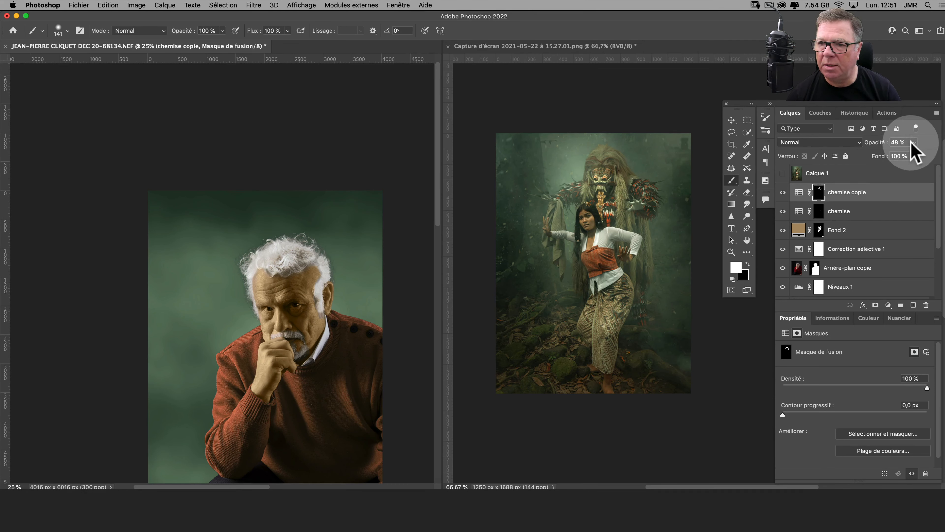
{"action": "left_click_drag", "start_coordinate": [914, 143], "coordinate": [901, 154]}
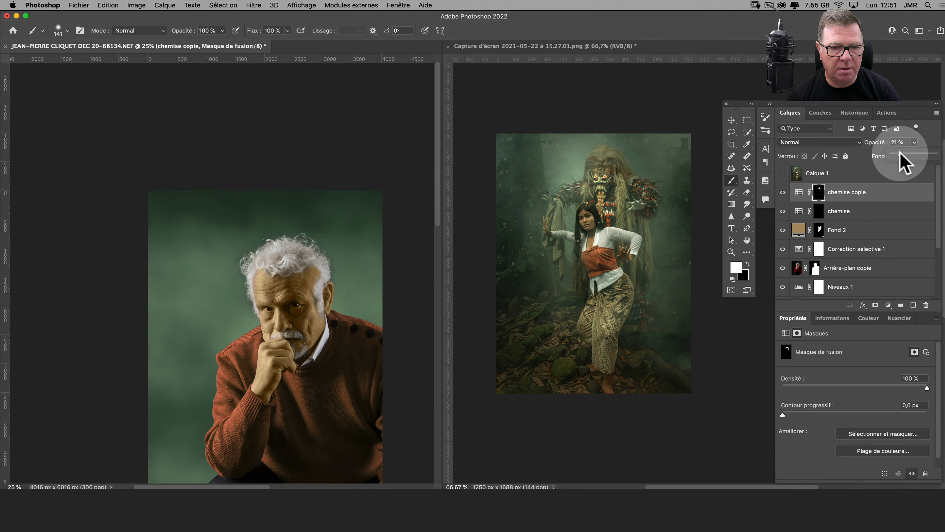
{"action": "left_click", "coordinate": [783, 193]}
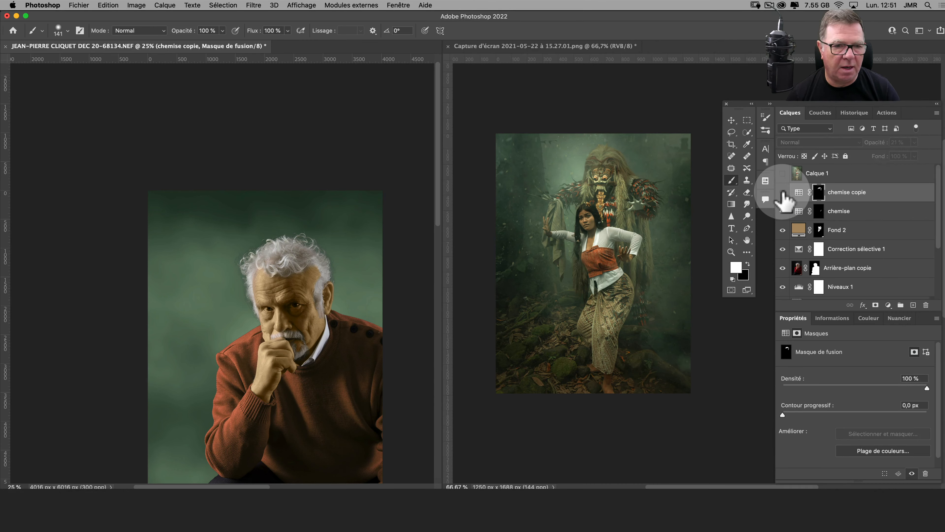
{"action": "left_click", "coordinate": [783, 193]}
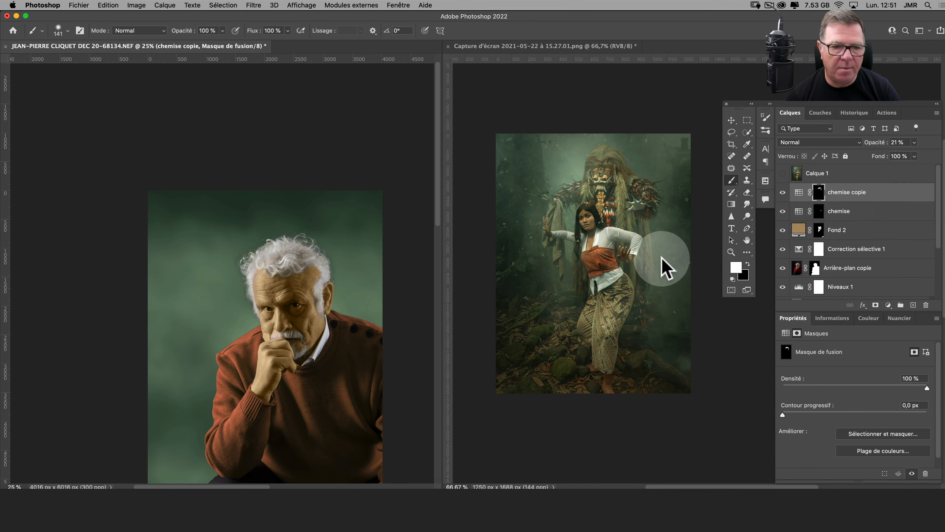
- Extend the white of the chemise copie mask over the moustache and beard, switching to black for corrections along the hand
{"action": "key", "text": "super+plus"}
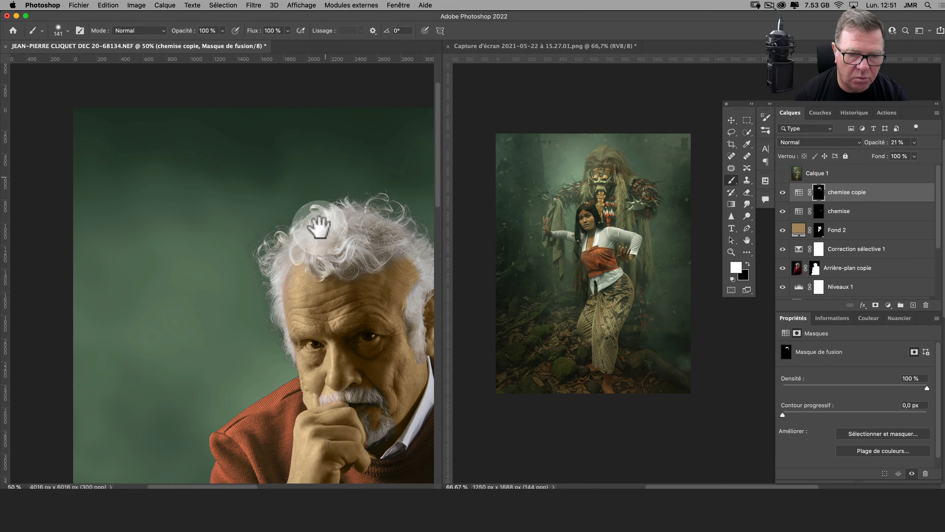
{"action": "left_click_drag", "start_coordinate": [327, 319], "coordinate": [227, 203]}
{"action": "scroll", "coordinate": [257, 266], "scroll_direction": "right", "scroll_amount": 3}
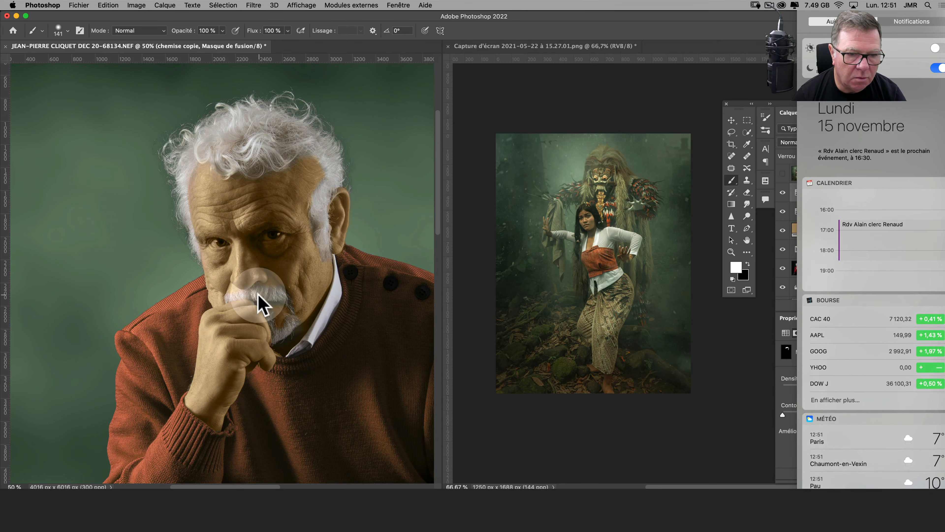
{"action": "scroll", "coordinate": [259, 296], "scroll_direction": "left", "scroll_amount": 3}
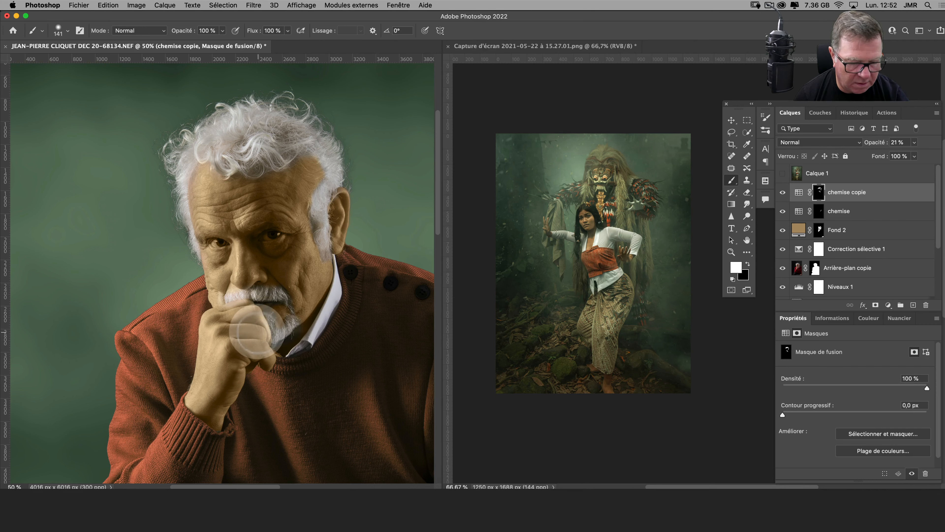
{"action": "key", "text": "x"}
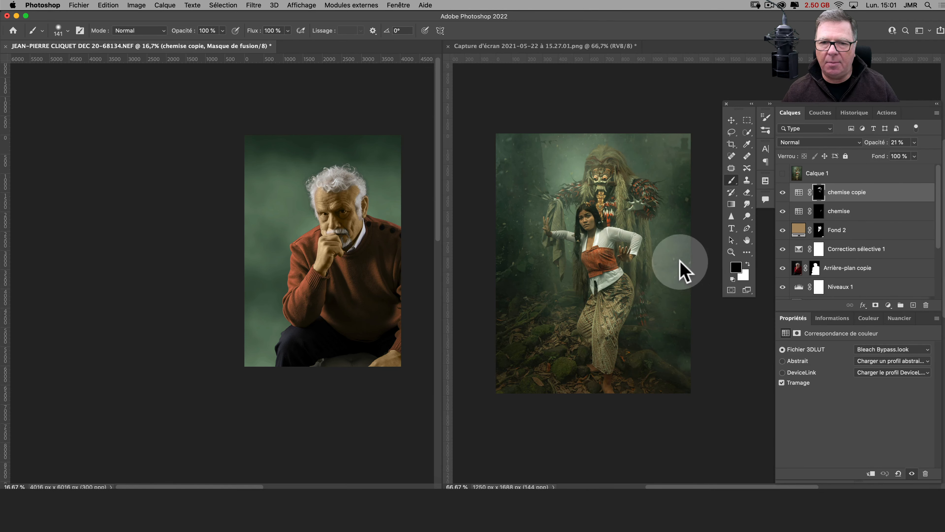
- Copy the hexadecimal colour code of the Fond 1 fill layer and leave its colour unchanged
{"action": "scroll", "coordinate": [802, 257], "scroll_direction": "down", "scroll_amount": 3}
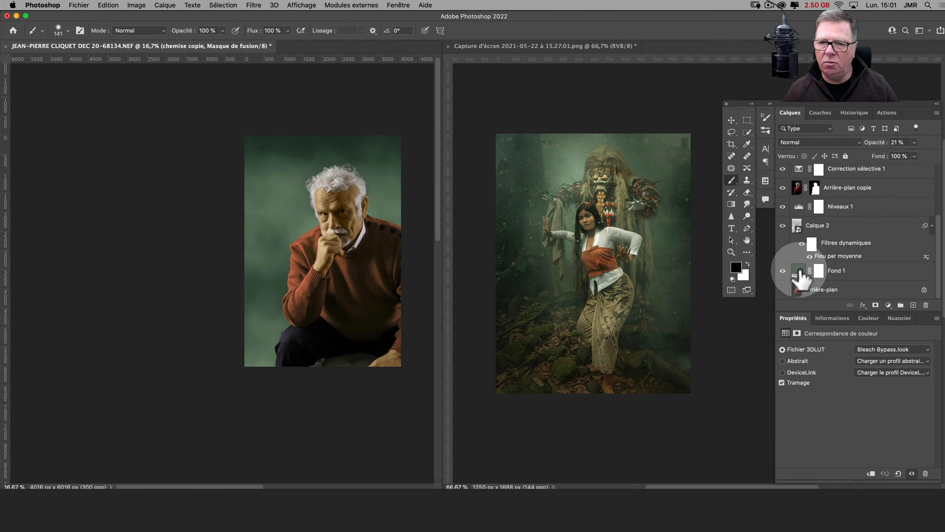
{"action": "left_click", "coordinate": [801, 269]}
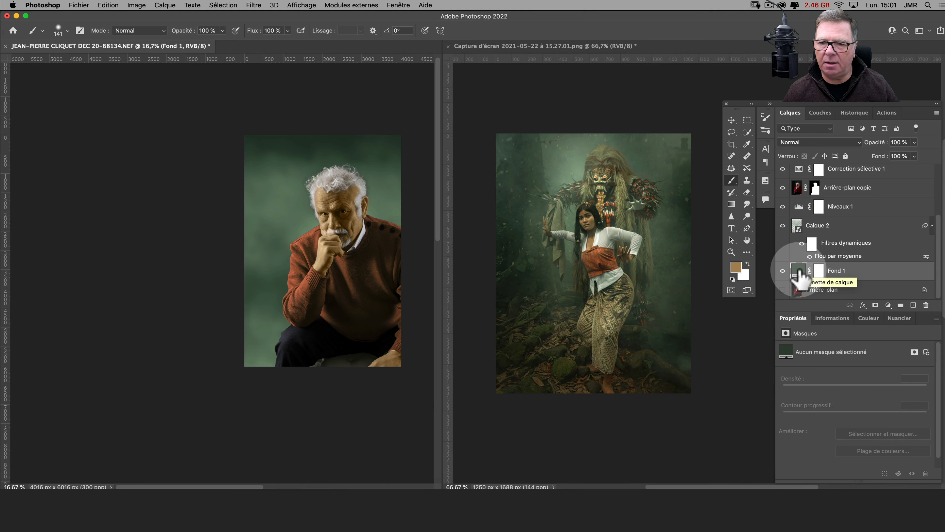
{"action": "double_click", "coordinate": [800, 276]}
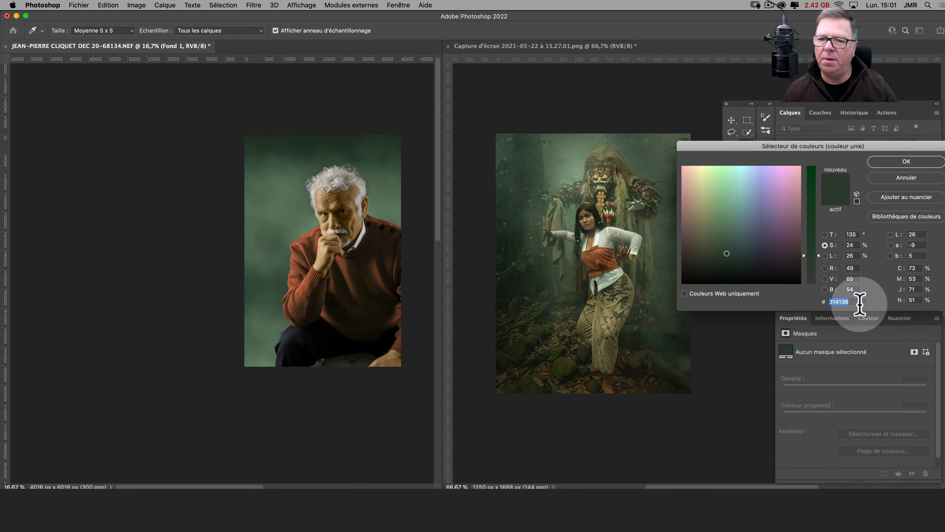
{"action": "left_click", "coordinate": [906, 161]}
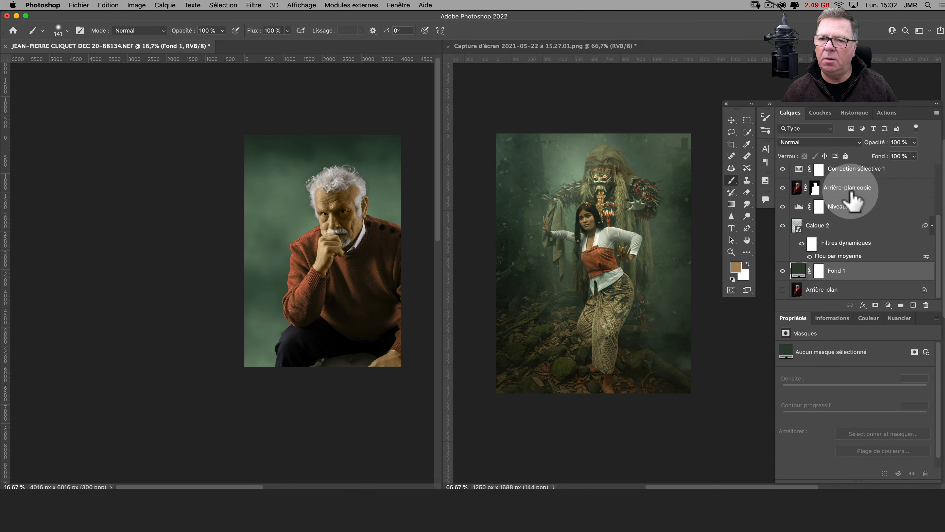
- Add a solid colour fill layer above chemise copie with the dark green colour 314136
{"action": "left_click", "coordinate": [858, 192]}
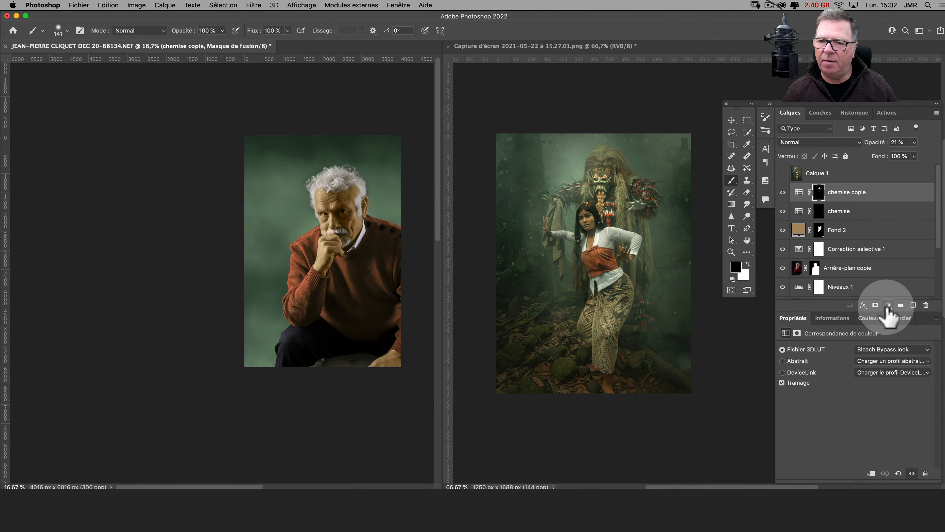
{"action": "left_click", "coordinate": [889, 305]}
{"action": "left_click", "coordinate": [888, 315]}
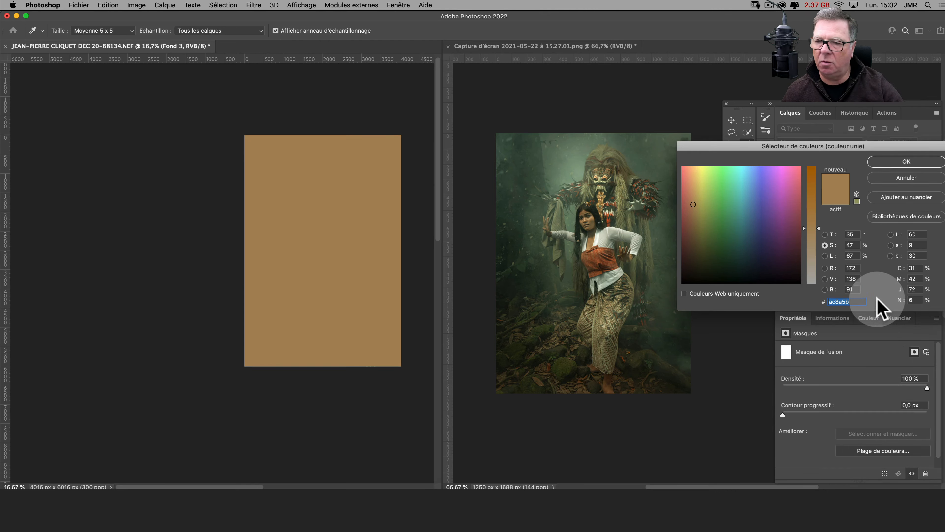
{"action": "type", "text": "314136"}
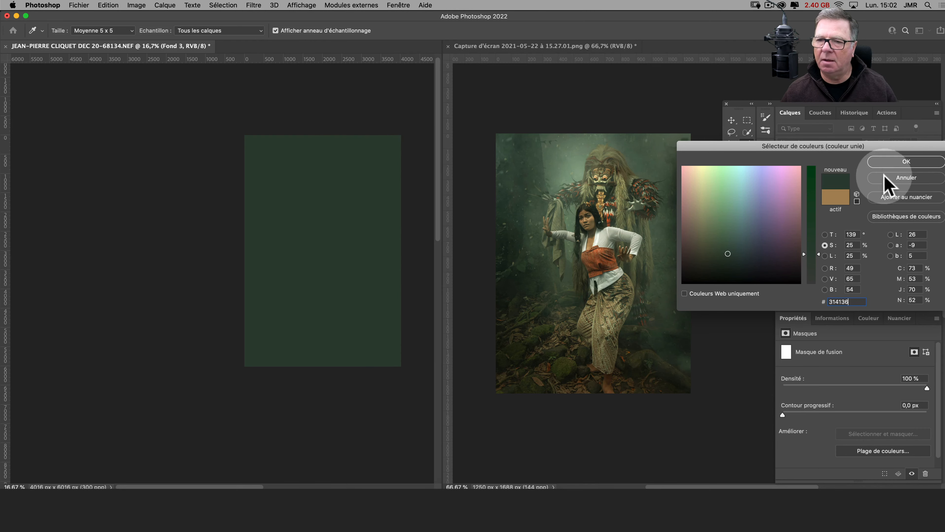
{"action": "left_click", "coordinate": [887, 163]}
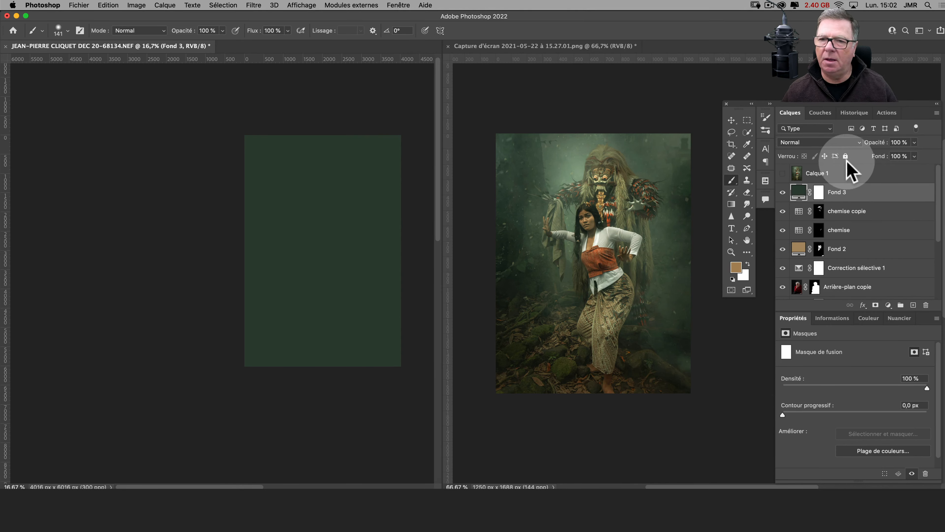
- Set the Fond 3 layer's blend mode to Lumière tamisée and its opacity to 23%
{"action": "left_click", "coordinate": [845, 143]}
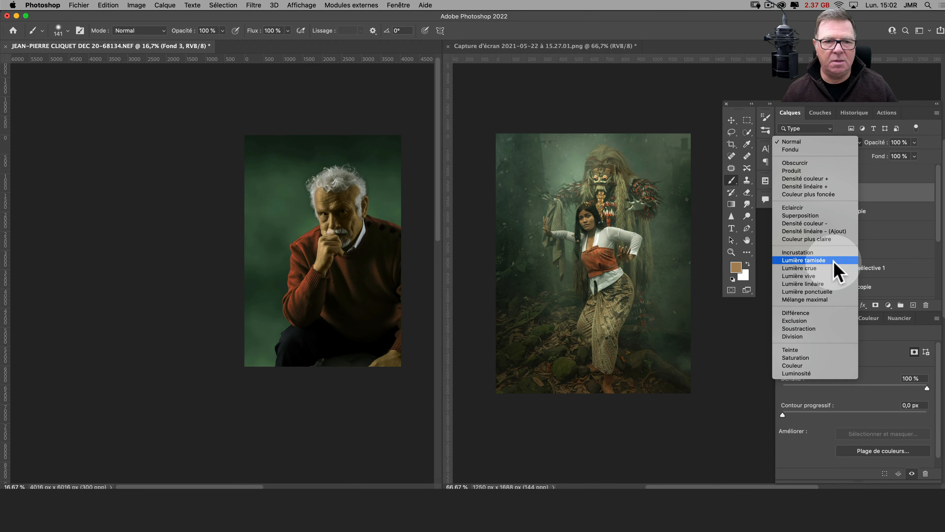
{"action": "left_click", "coordinate": [811, 261]}
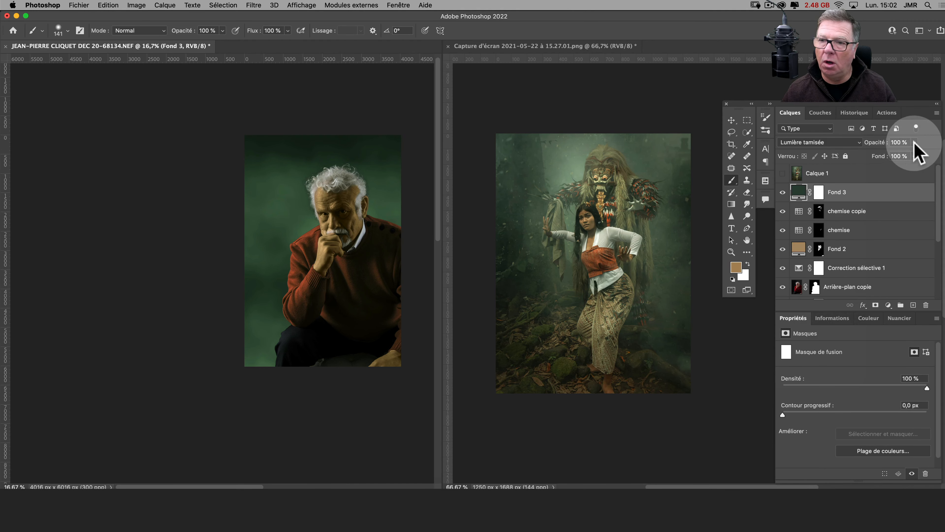
{"action": "left_click_drag", "start_coordinate": [914, 143], "coordinate": [885, 164]}
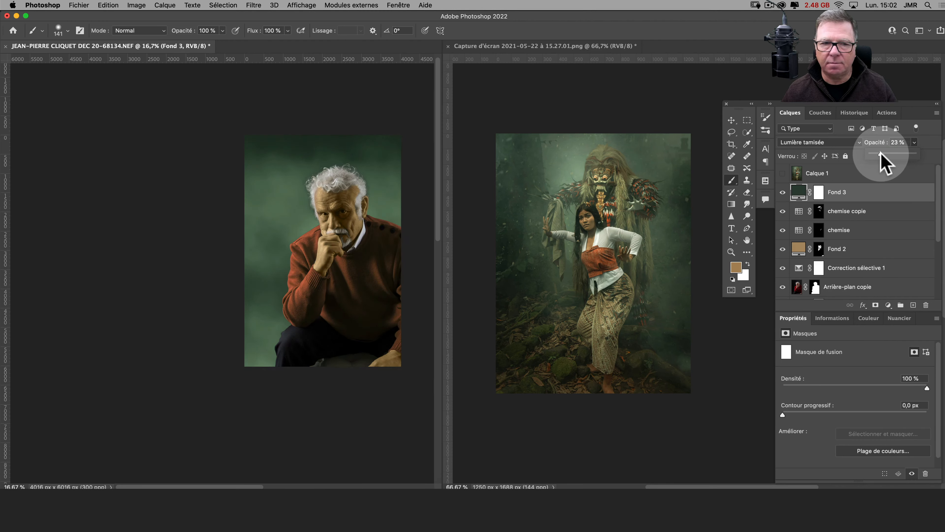
- Add a Niveaux adjustment layer above Fond 3 with the white input at 239 and the midtones at 1,04
{"action": "left_click", "coordinate": [888, 305]}
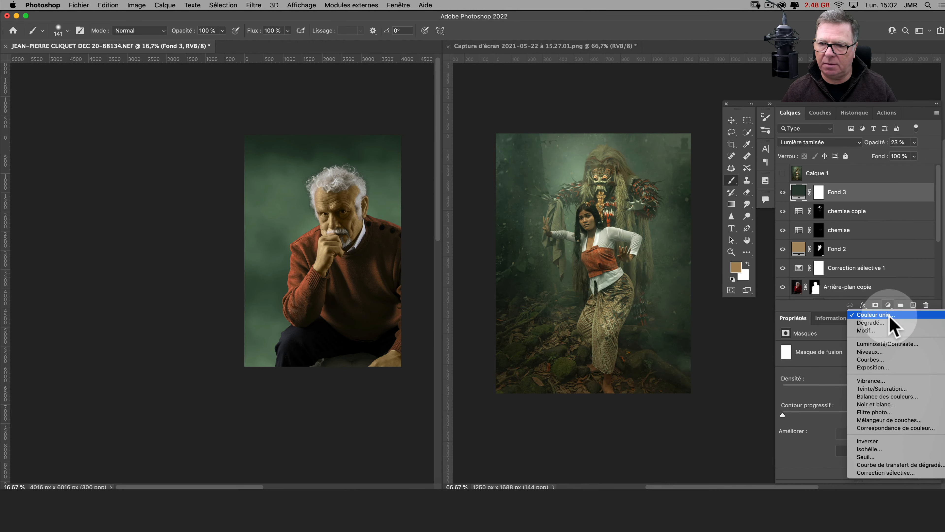
{"action": "left_click", "coordinate": [888, 353]}
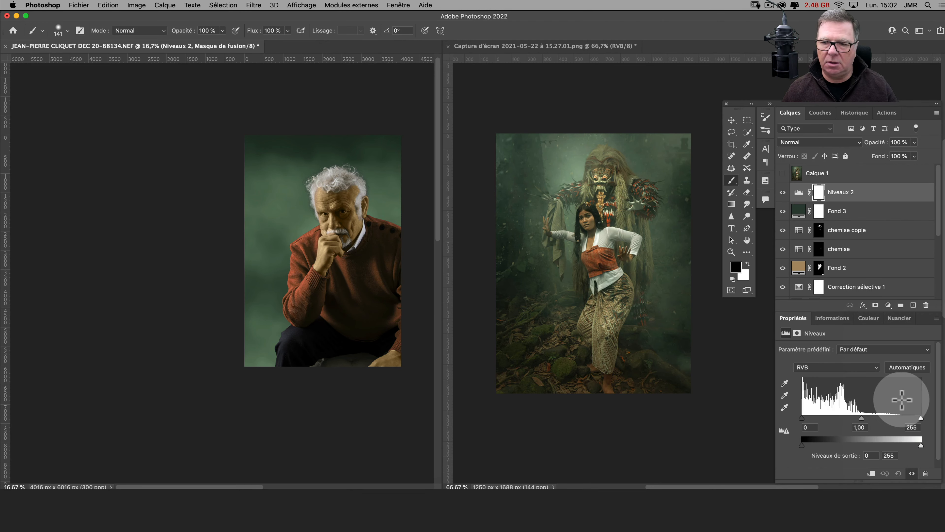
{"action": "left_click_drag", "start_coordinate": [922, 417], "coordinate": [856, 418]}
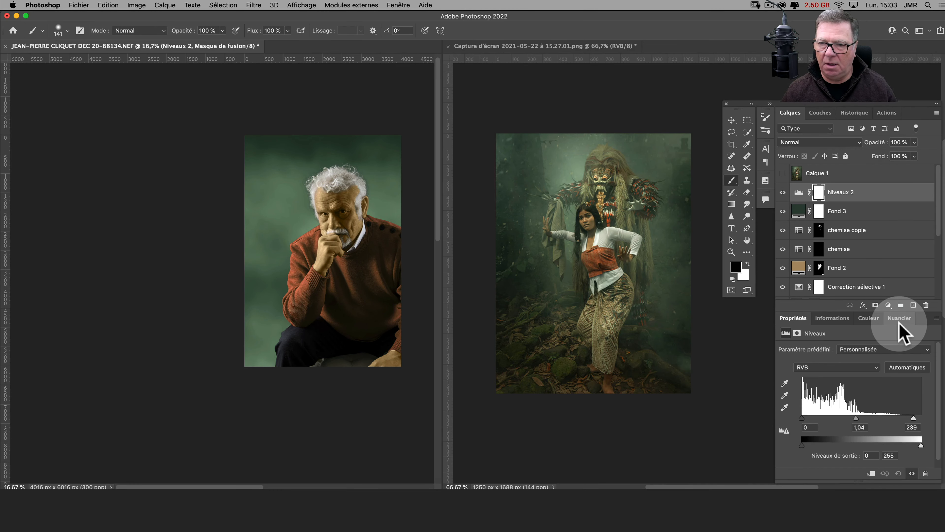
- Compare the original Arrière-plan alone with the full grade by toggling all other layers off and on twice
{"action": "scroll", "coordinate": [865, 274], "scroll_direction": "down", "scroll_amount": 5}
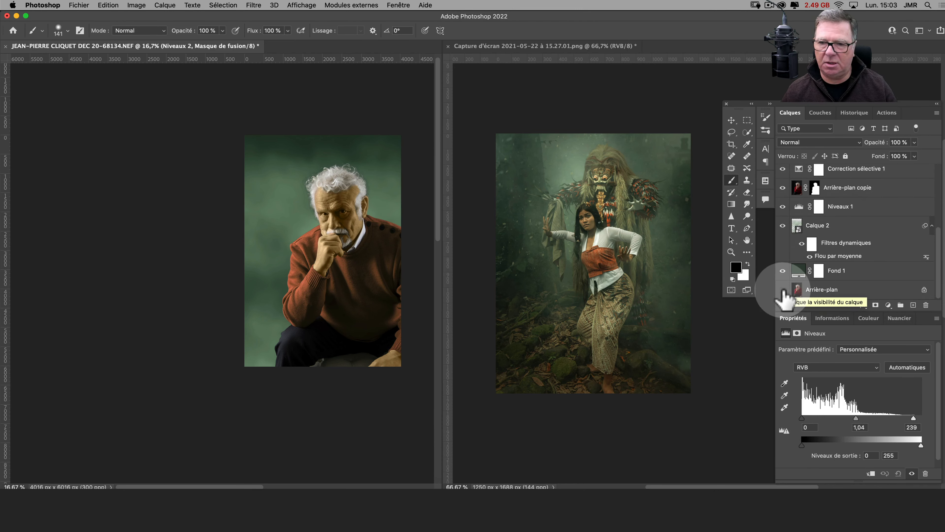
{"action": "left_click", "coordinate": [783, 290], "text": "alt"}
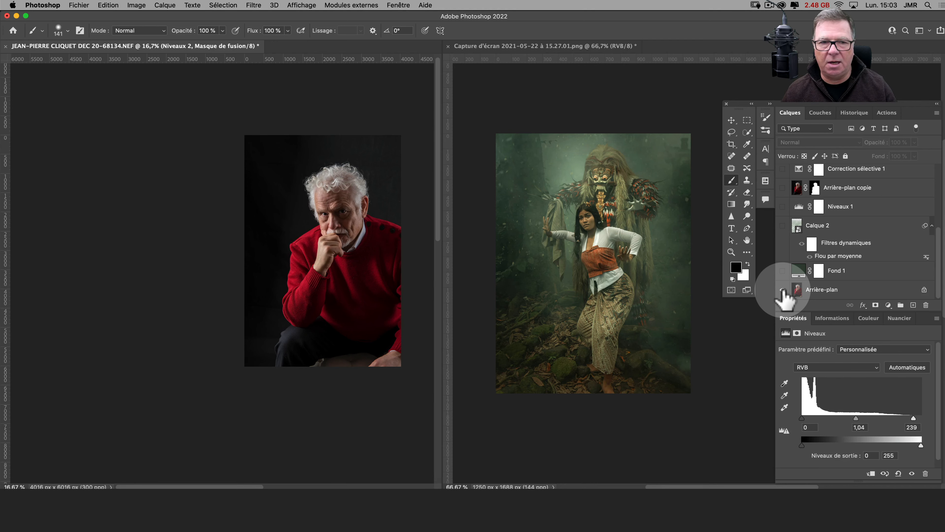
{"action": "left_click", "coordinate": [783, 289], "text": "alt"}
{"action": "left_click", "coordinate": [783, 290], "text": "alt"}
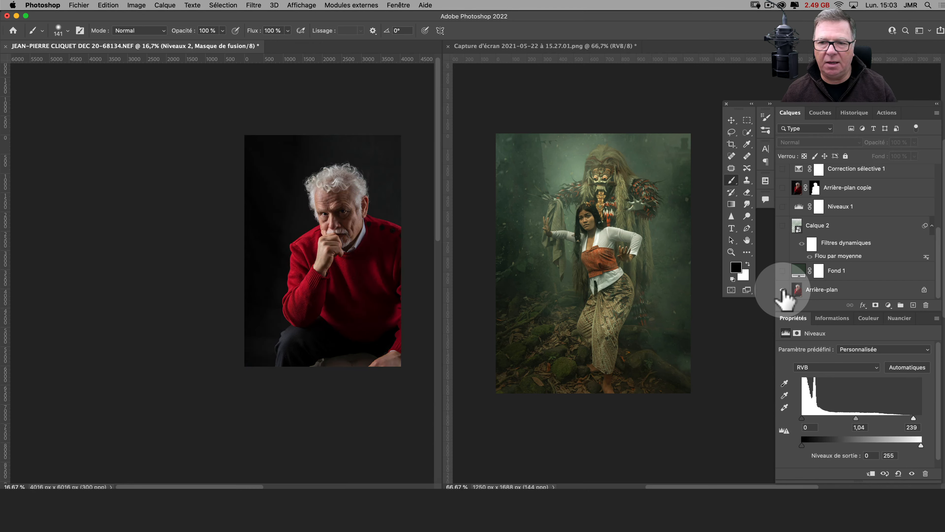
{"action": "left_click", "coordinate": [783, 290], "text": "alt"}
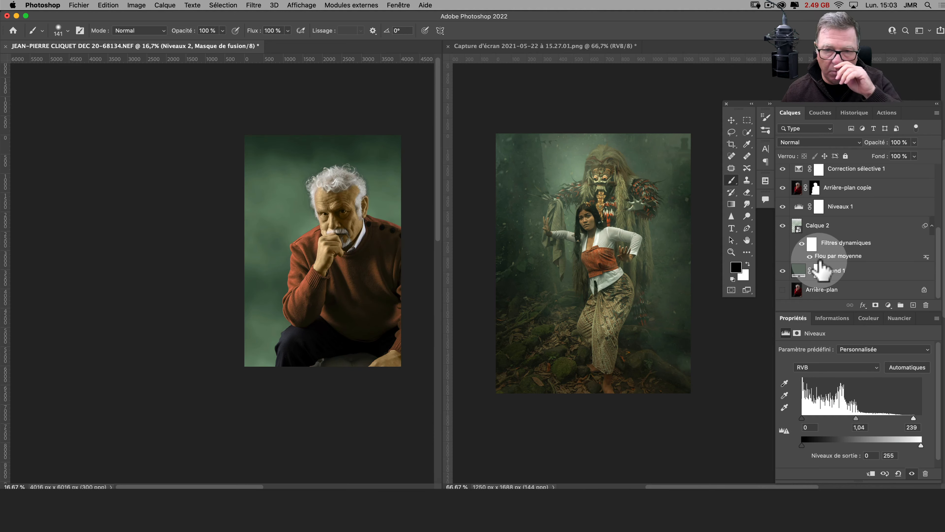
- Examine the woman's face and clothing in the reference image at 300%, then return to the whole image at 50%
{"action": "left_click", "coordinate": [643, 295], "text": "alt"}
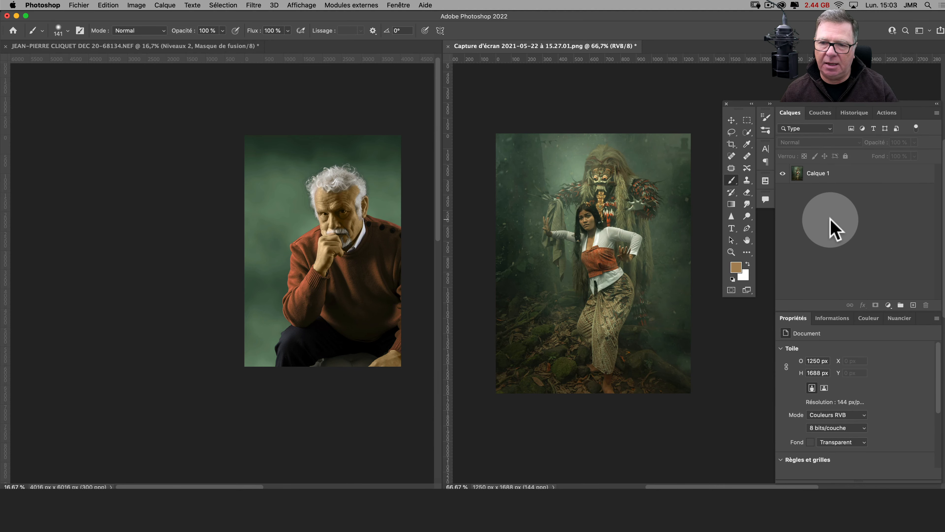
{"action": "key", "text": "super+plus"}
{"action": "key", "text": "super+plus"}
{"action": "key", "text": "super+plus"}
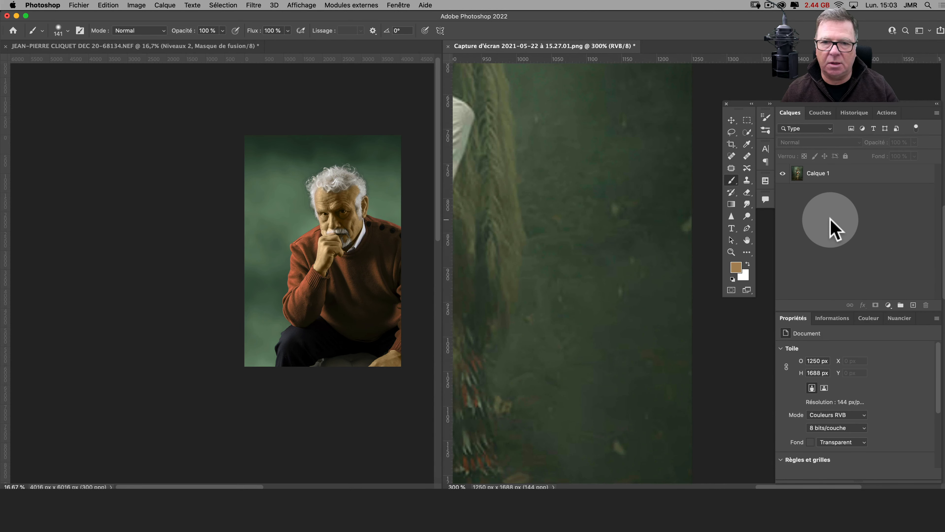
{"action": "left_click_drag", "start_coordinate": [618, 236], "coordinate": [573, 255]}
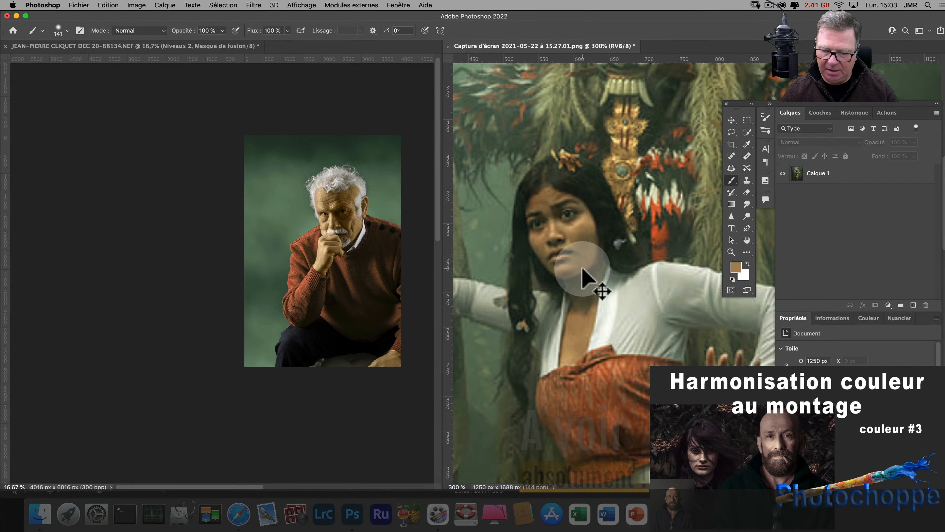
{"action": "key", "text": "super+minus"}
{"action": "key", "text": "super+minus"}
{"action": "key", "text": "super+minus"}
{"action": "key", "text": "super+minus"}
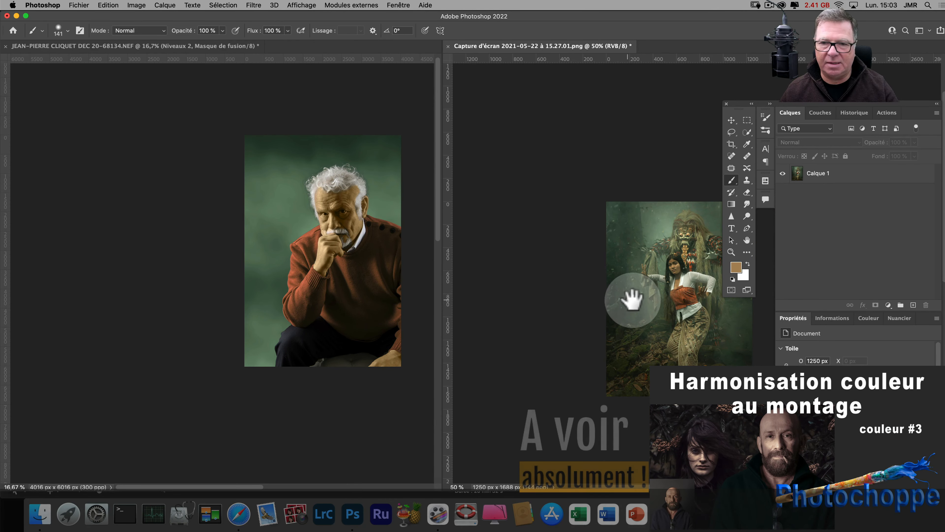
{"action": "left_click_drag", "start_coordinate": [629, 298], "coordinate": [533, 229]}
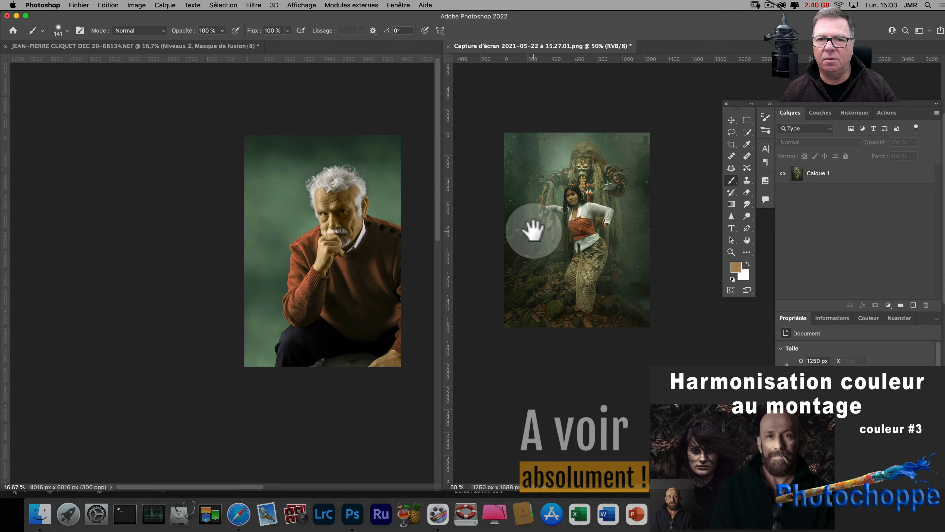